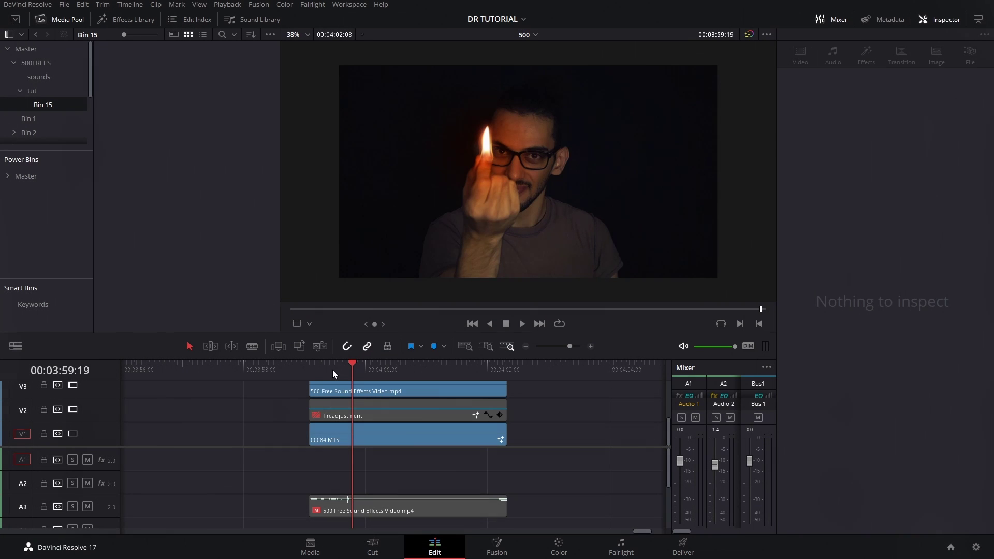
# Scrub through the stacked clips from 00:03:59:02 to preview the finished finger-flame effect
pyautogui.click(316, 374)
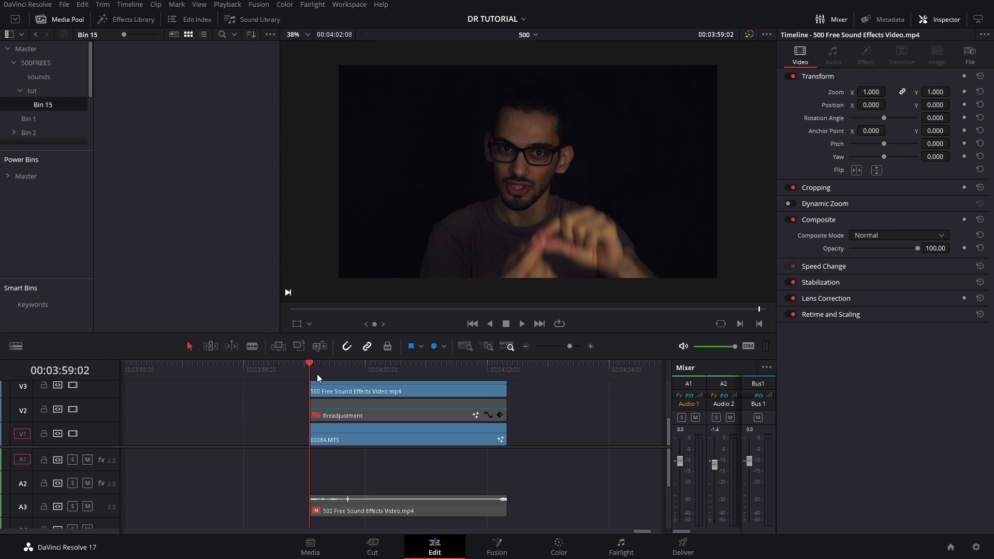
pyautogui.moveTo(330, 369); pyautogui.dragTo(408, 396)
pyautogui.click(406, 370)
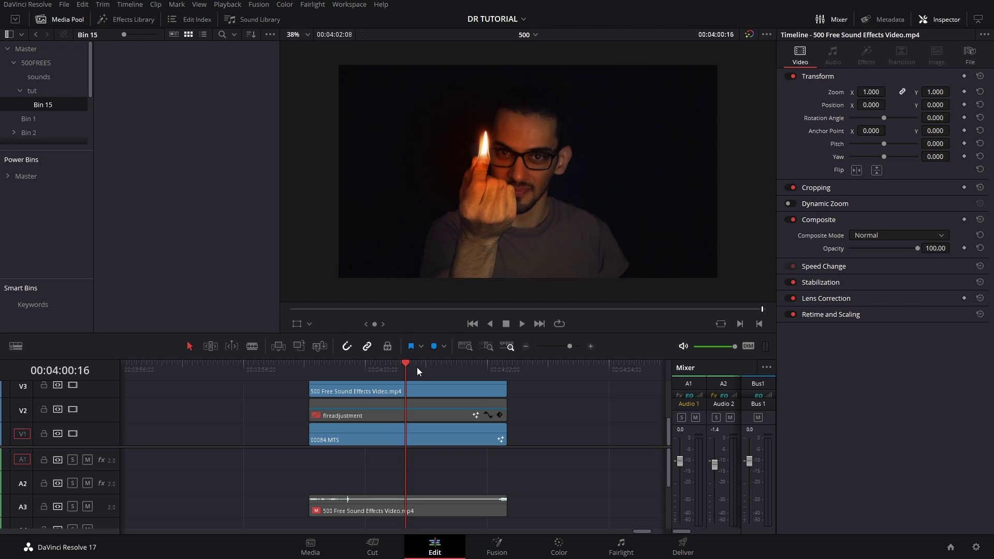
pyautogui.moveTo(418, 368); pyautogui.dragTo(347, 379)
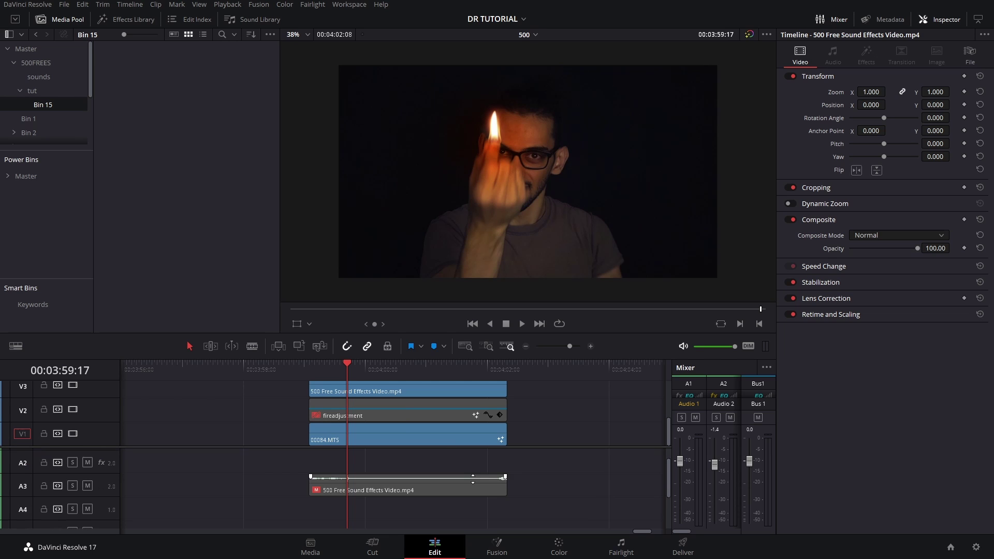
pyautogui.scroll(-1, 280, 496)
pyautogui.scroll(1, 444, 502)
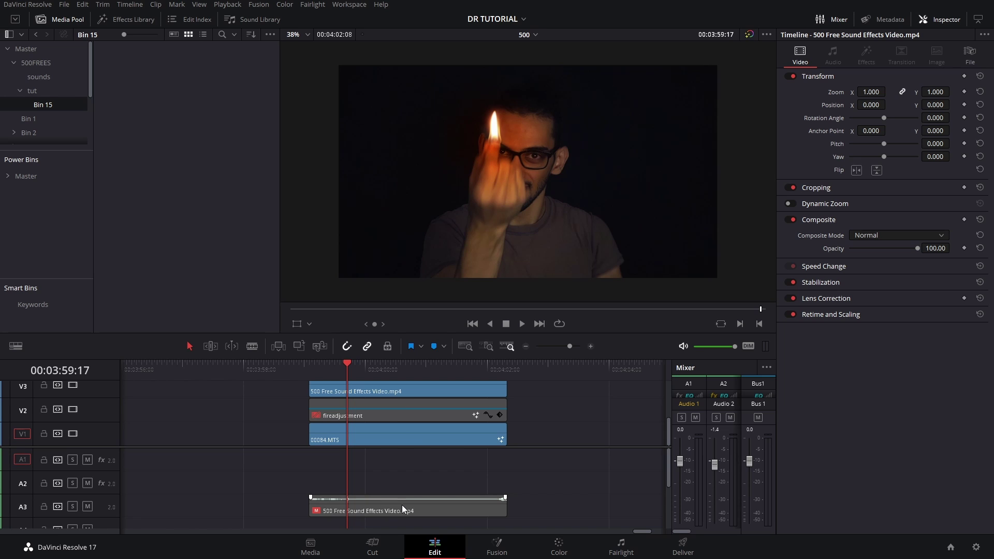
pyautogui.scroll(1, 421, 415)
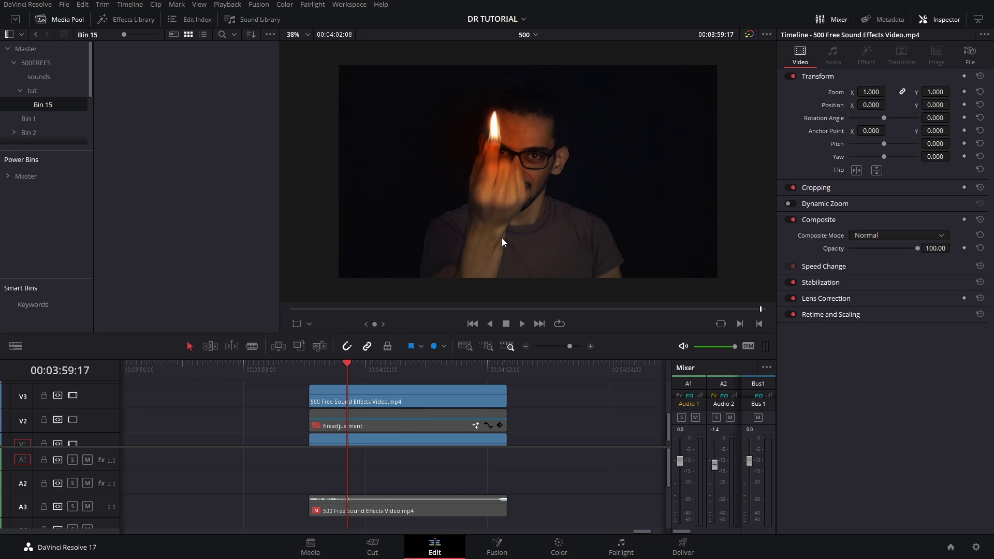
pyautogui.scroll(-1, 502, 243)
pyautogui.scroll(1, 501, 174)
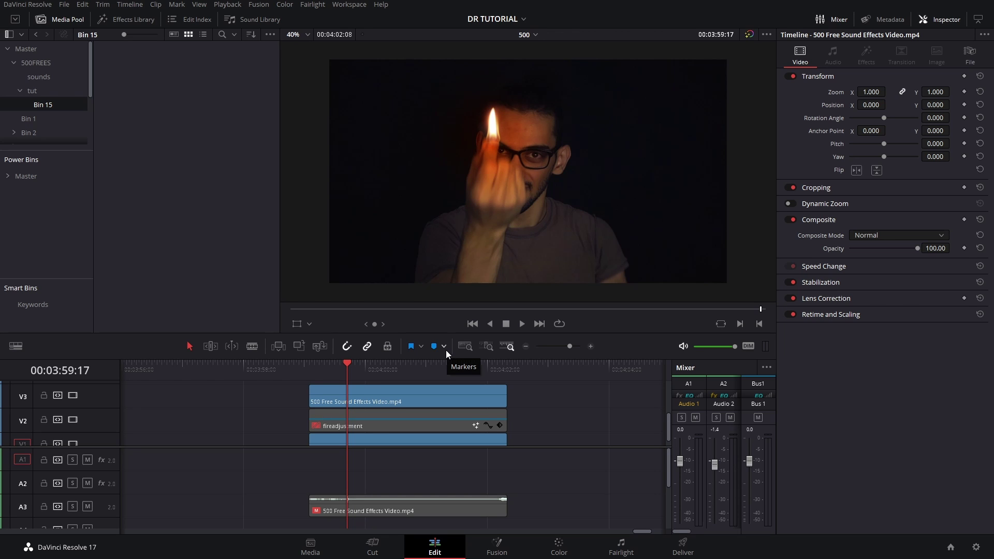
pyautogui.scroll(-1, 559, 420)
# Select the base clip 00084.MTS on V1 and scrub the stack to examine the hand movement and flame
pyautogui.hotkey('shift', 'v')
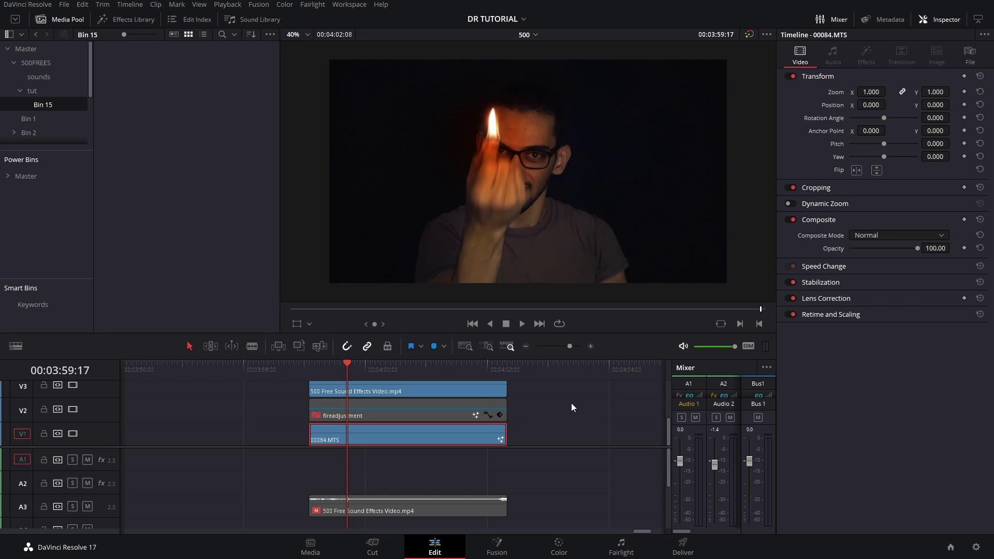
pyautogui.scroll(1, 573, 408)
pyautogui.scroll(-2, 571, 407)
pyautogui.click(444, 421)
pyautogui.click(423, 432)
pyautogui.click(309, 368)
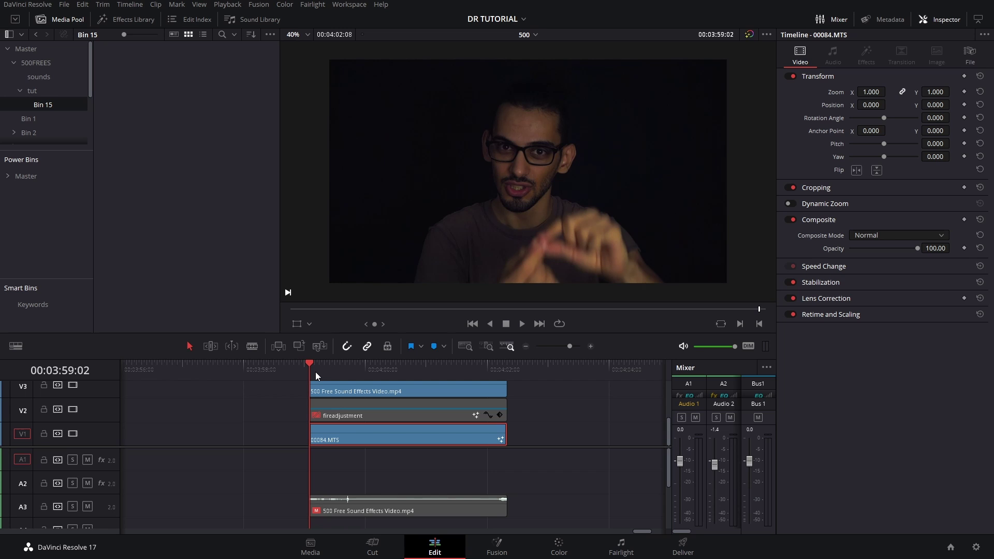
pyautogui.moveTo(315, 371); pyautogui.dragTo(375, 375)
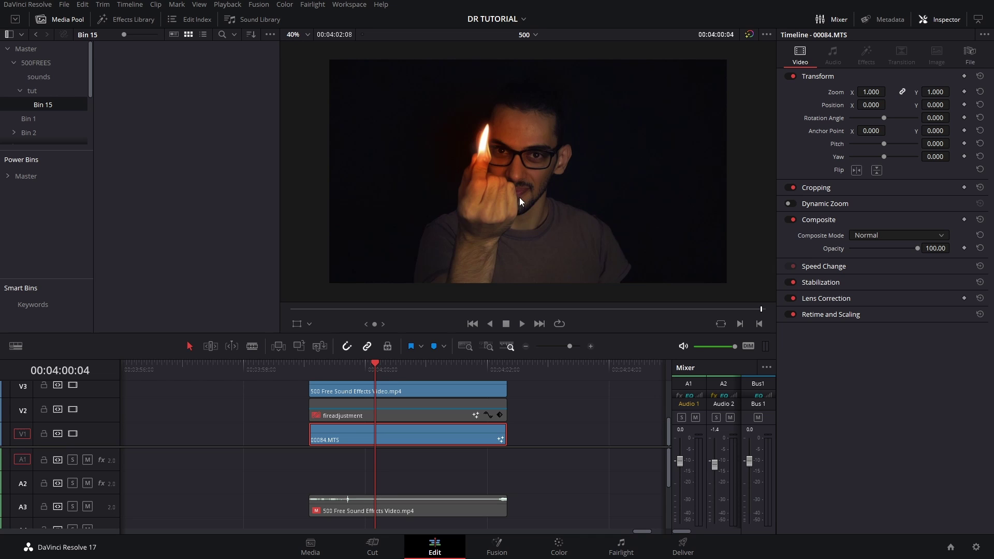
pyautogui.click(331, 375)
pyautogui.moveTo(340, 382); pyautogui.dragTo(389, 398)
pyautogui.click(390, 397)
pyautogui.click(414, 430)
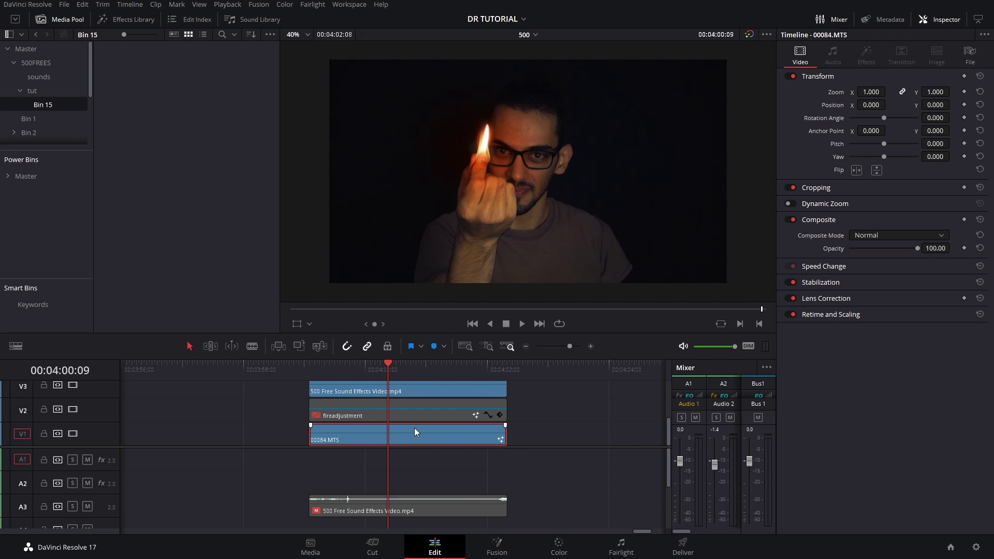
# Disable the 500 Free Sound Effects Video.mp4 clip on V3 and scrub the result without it
pyautogui.click(360, 392)
pyautogui.press('d')
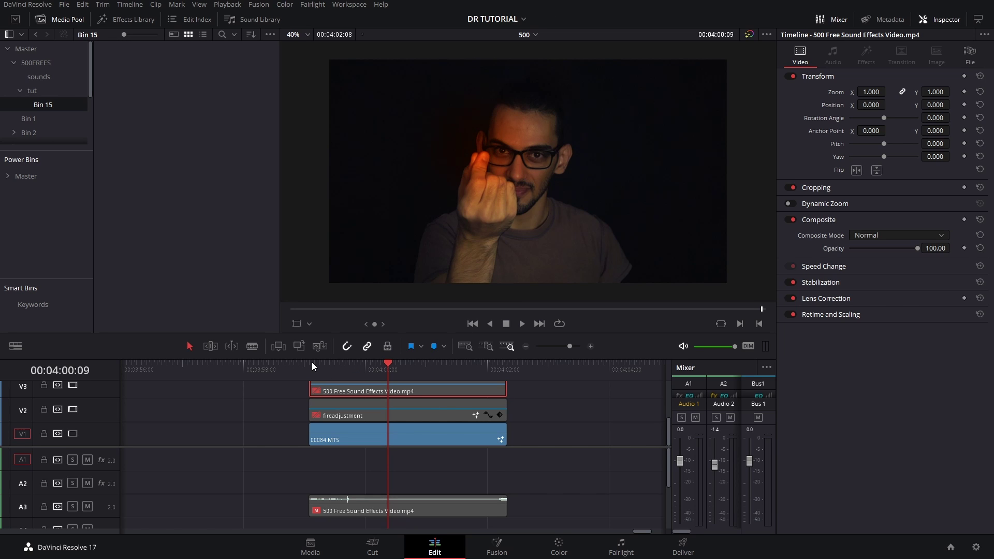
pyautogui.moveTo(318, 371); pyautogui.dragTo(431, 374)
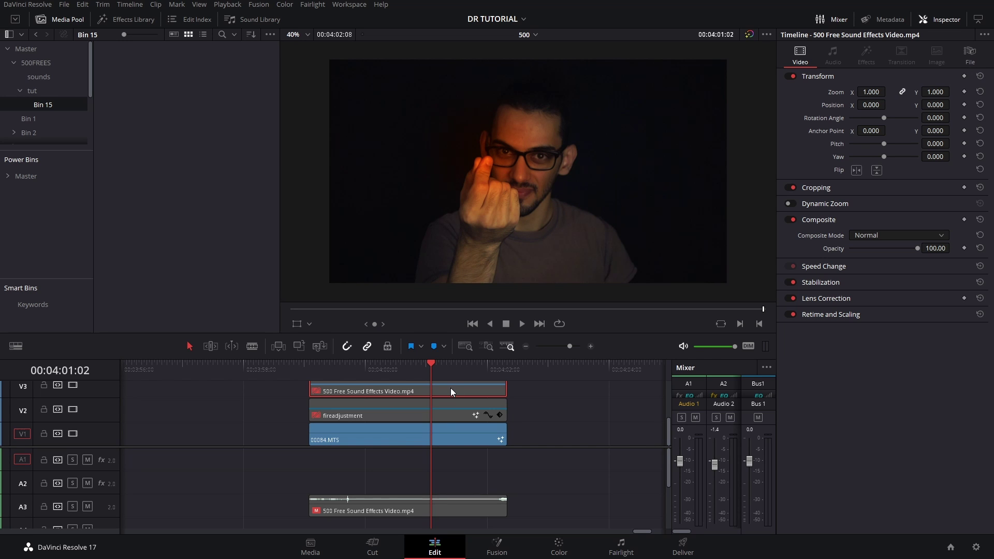
# Save the project and open the base clip 00084.MTS in the color grading workspace
pyautogui.click(396, 435)
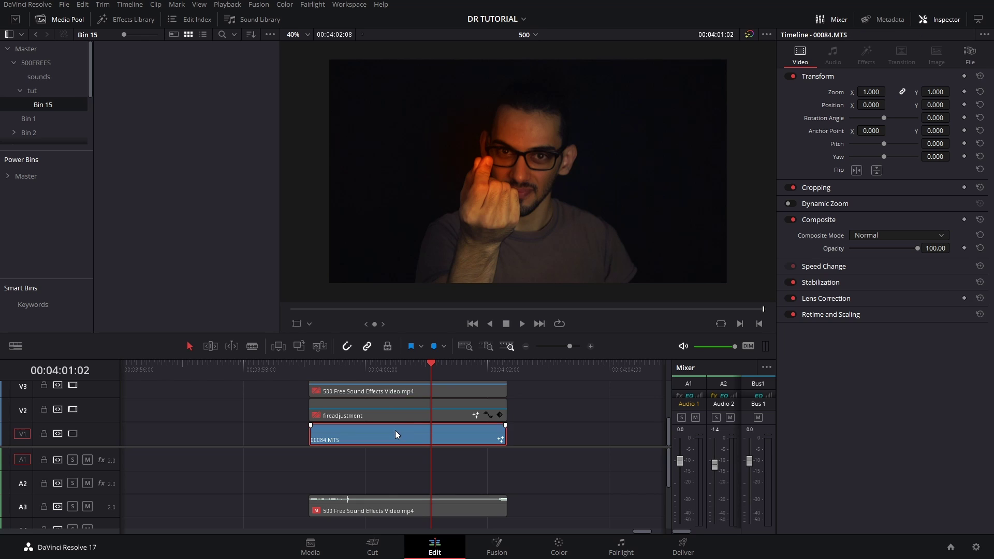
pyautogui.click(386, 416)
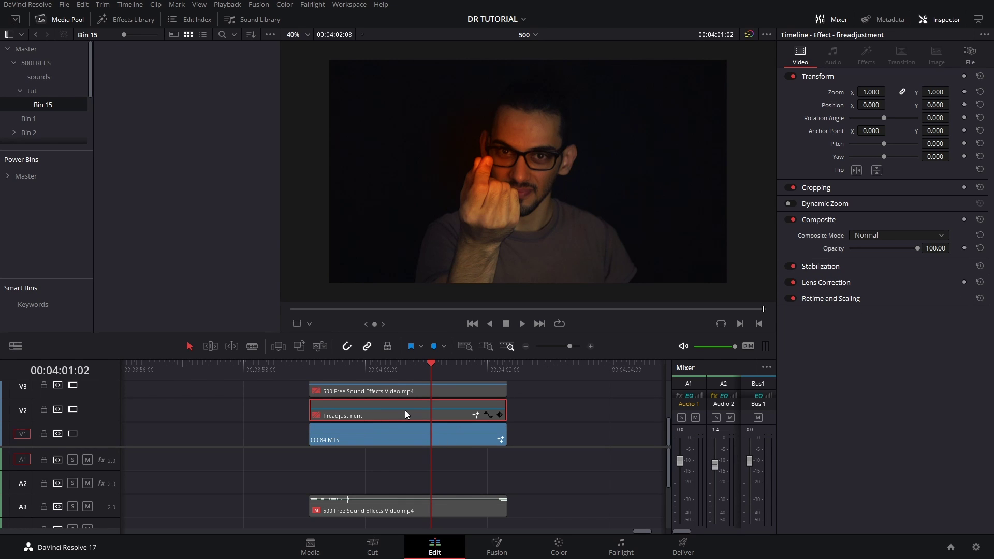
pyautogui.hotkey('ctrl', 's')
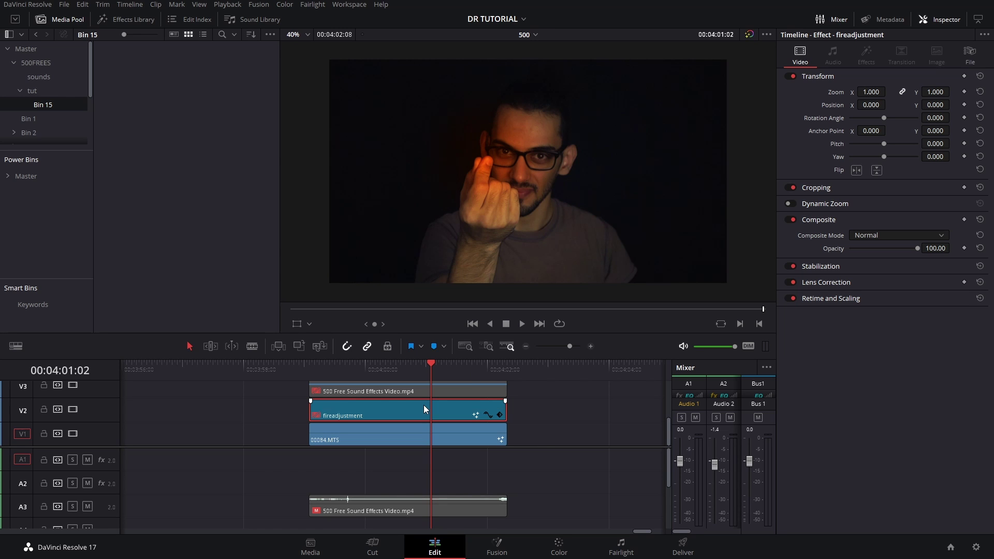
pyautogui.click(445, 435)
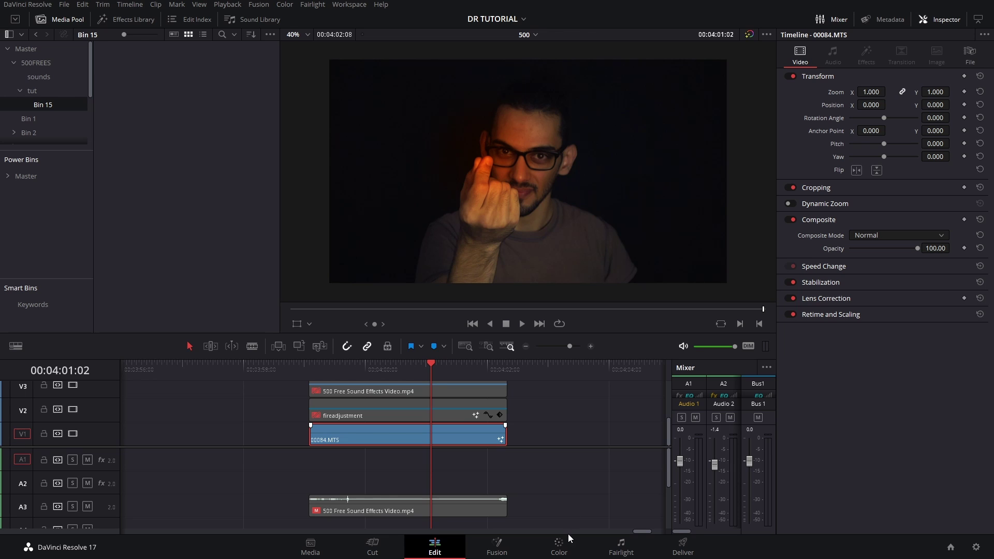
pyautogui.click(564, 550)
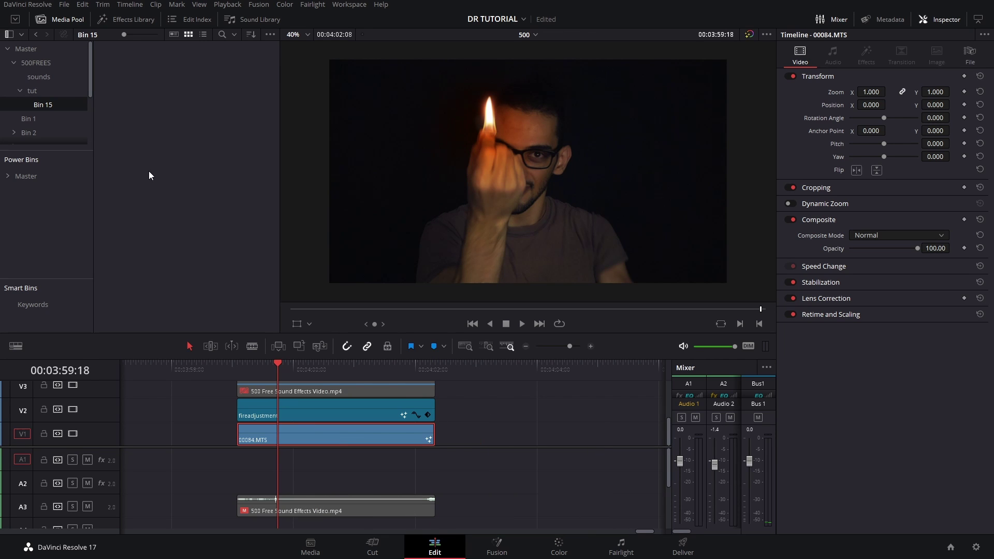
# Add an Adjustment Clip to V1 after the existing stack and cut off its tail
pyautogui.click(200, 162)
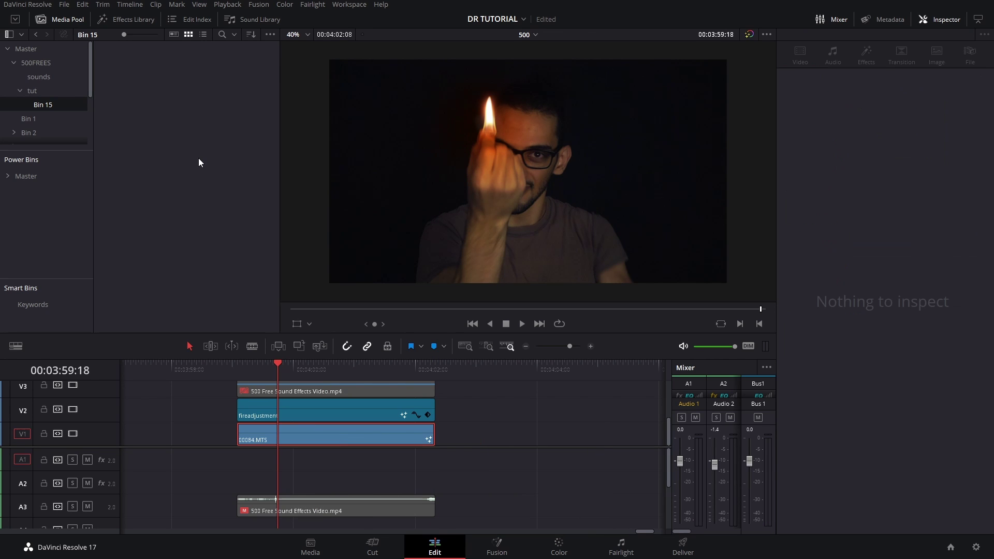
pyautogui.click(127, 20)
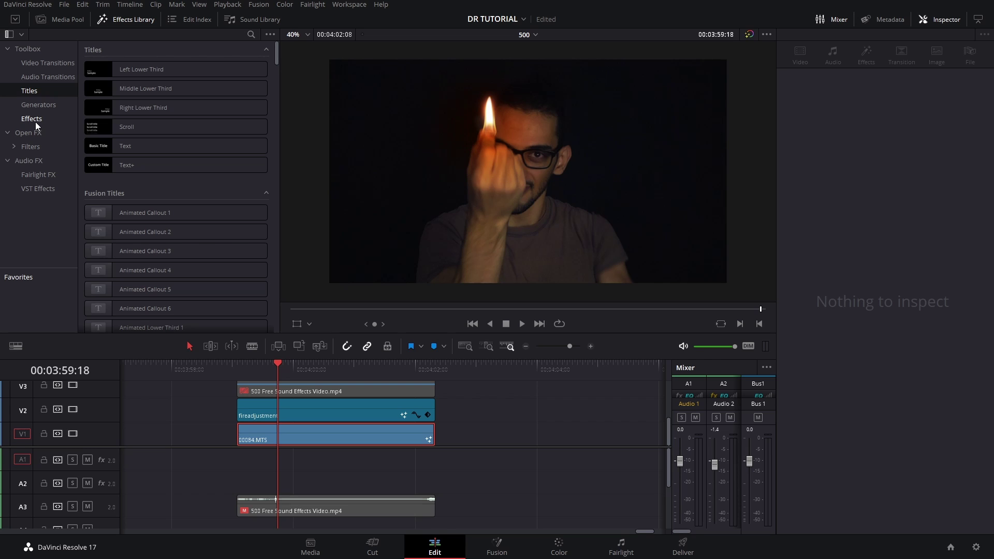
pyautogui.click(36, 123)
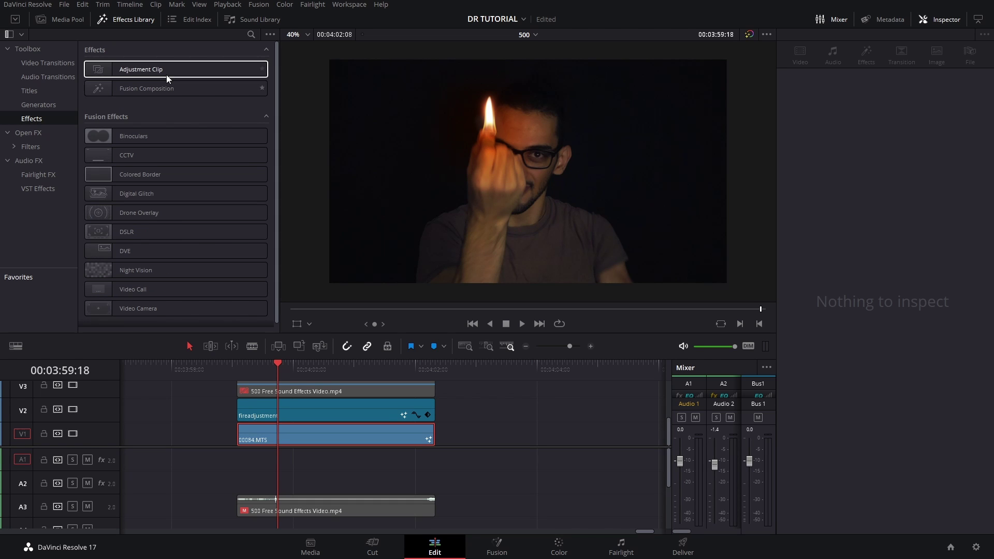
pyautogui.moveTo(137, 73); pyautogui.dragTo(525, 429)
pyautogui.press('b')
pyautogui.click(646, 433)
pyautogui.press('a')
pyautogui.click(655, 434)
# Open the new adjustment clip's Fusion composition to view its nodes and return to the edit timeline
pyautogui.rightClick(601, 443)
pyautogui.click(613, 377)
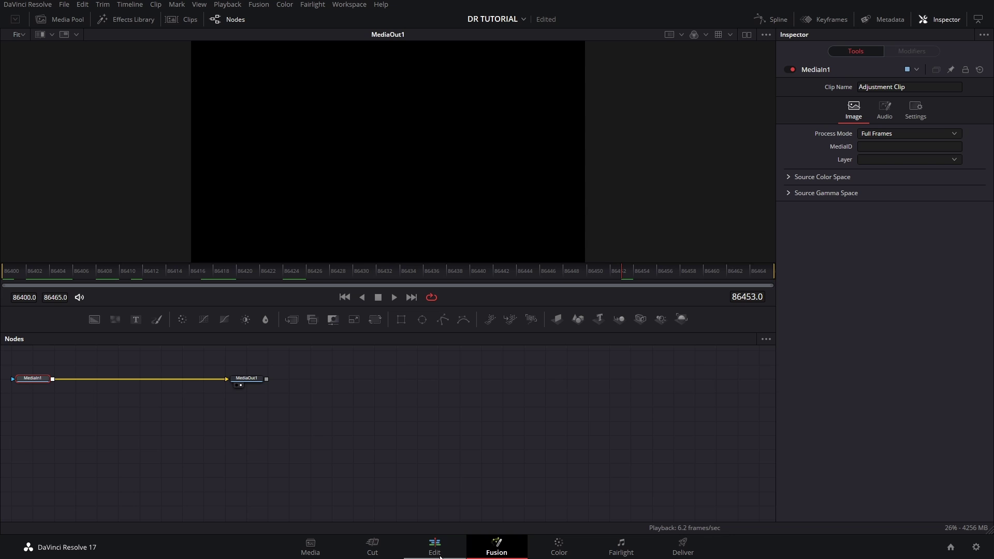
pyautogui.click(435, 549)
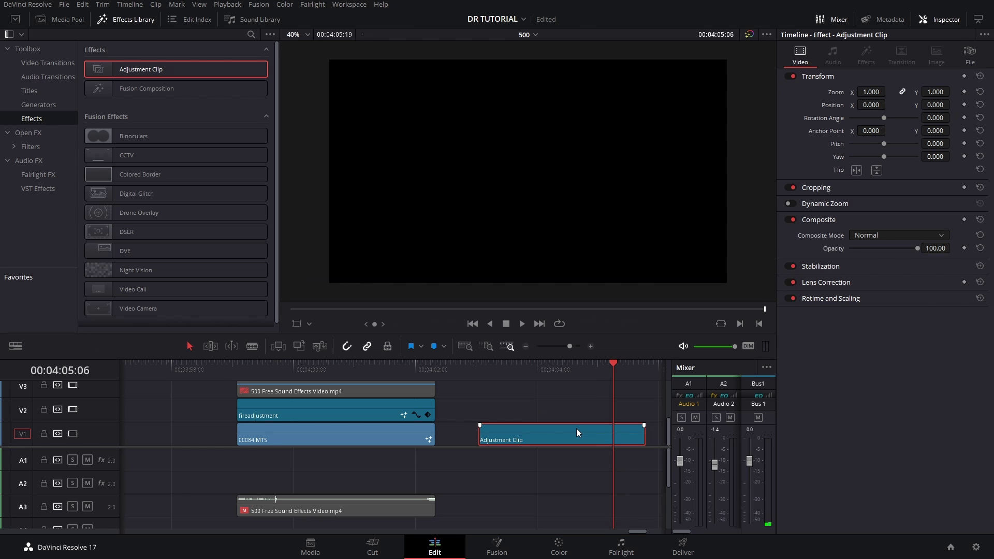
# Store the adjustment clip in Bin 15 of the media pool and name it firetut
pyautogui.click(58, 20)
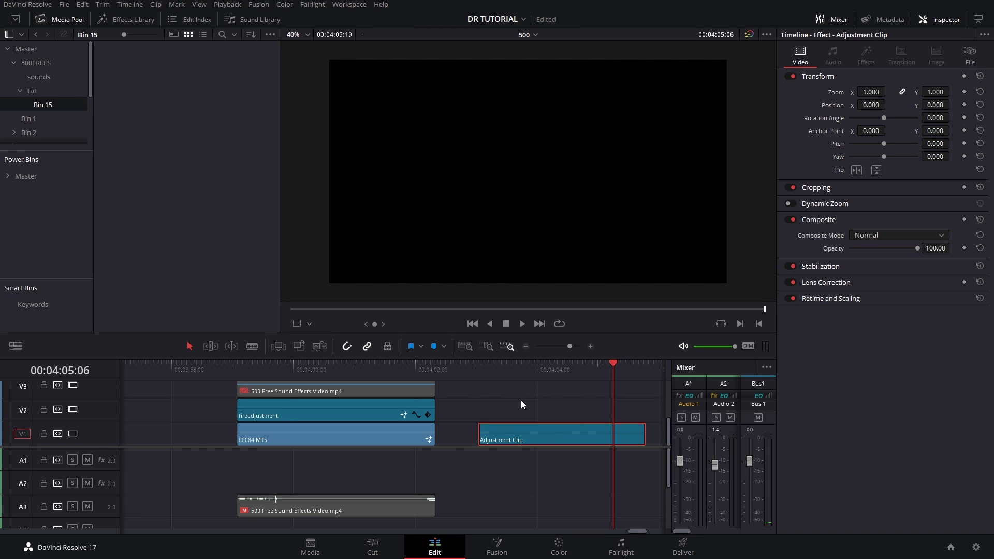
pyautogui.moveTo(552, 434); pyautogui.dragTo(216, 179)
pyautogui.click(116, 60)
pyautogui.write('firetut')
pyautogui.press('Return')
# Place the firetut clip on V2 above the original adjustment clip and delete the original from V1
pyautogui.moveTo(130, 60); pyautogui.dragTo(486, 411)
pyautogui.click(527, 435)
pyautogui.press('BackSpace')
# Open firetut in Fusion, scrub its frame range, and return to the edit timeline
pyautogui.click(539, 415)
pyautogui.rightClick(539, 415)
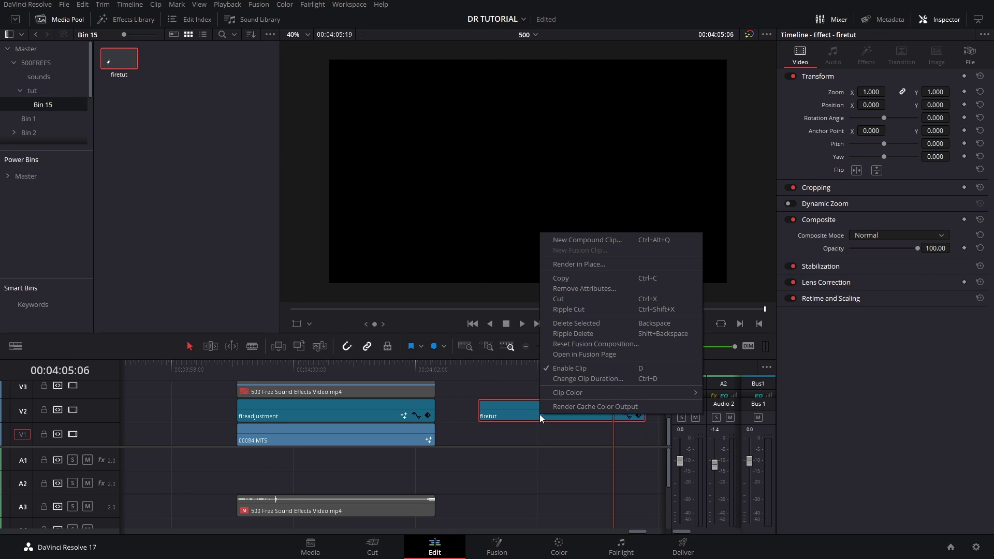
pyautogui.click(596, 355)
pyautogui.moveTo(4, 271); pyautogui.dragTo(780, 279)
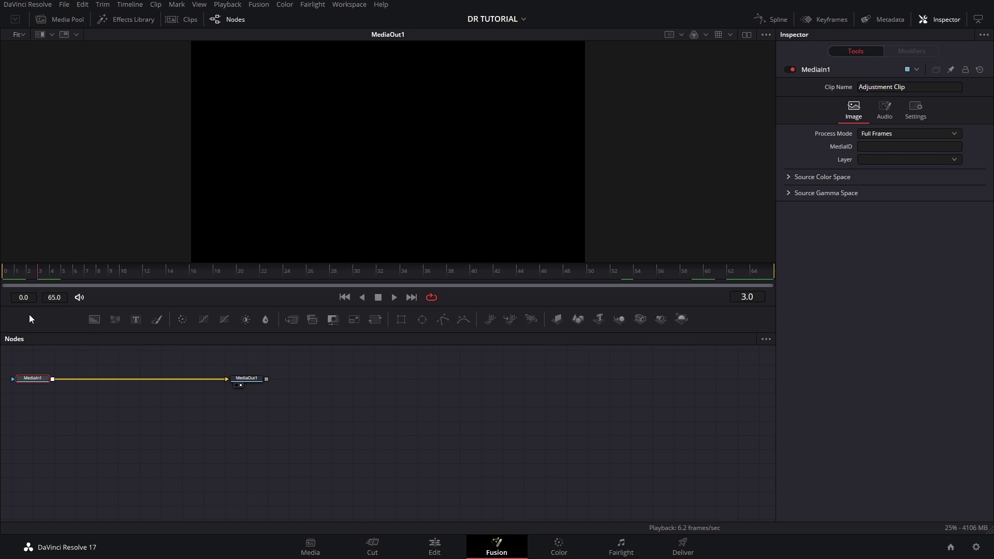
pyautogui.hotkey('shift', '4')
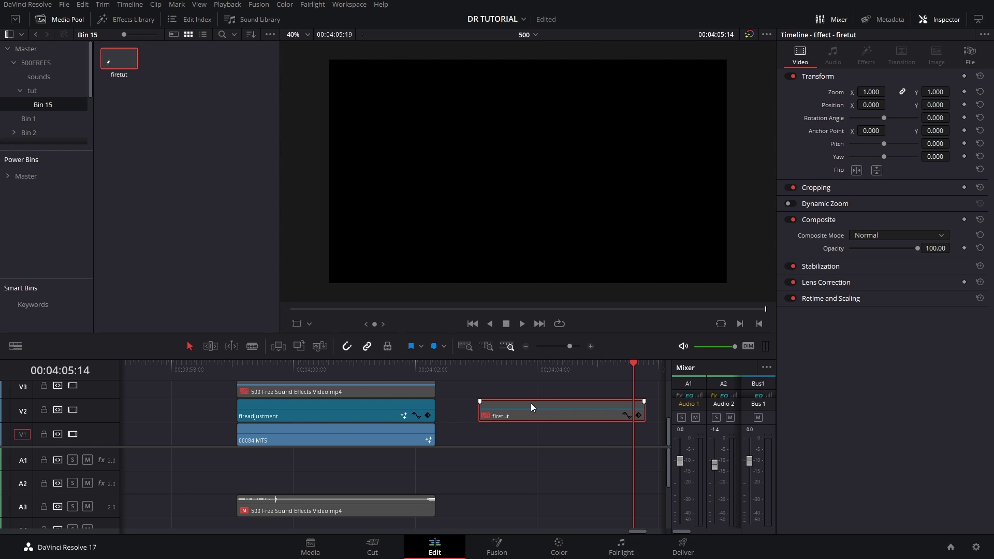
# Open the fireadjustment clip on V2 in Fusion with the playhead at its start, 00:03:59:02
pyautogui.hscroll(-3, 463, 416)
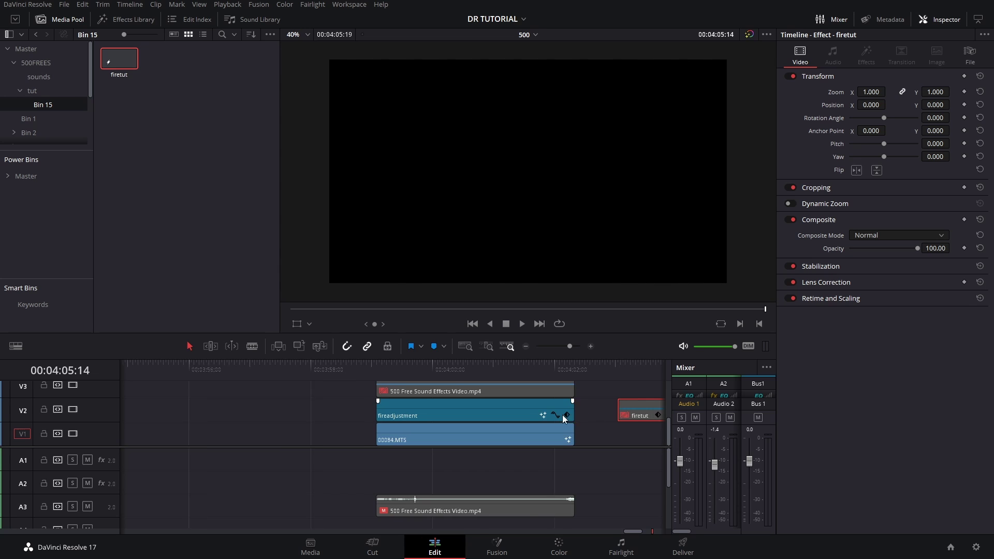
pyautogui.hscroll(2, 562, 415)
pyautogui.click(352, 412)
pyautogui.click(323, 368)
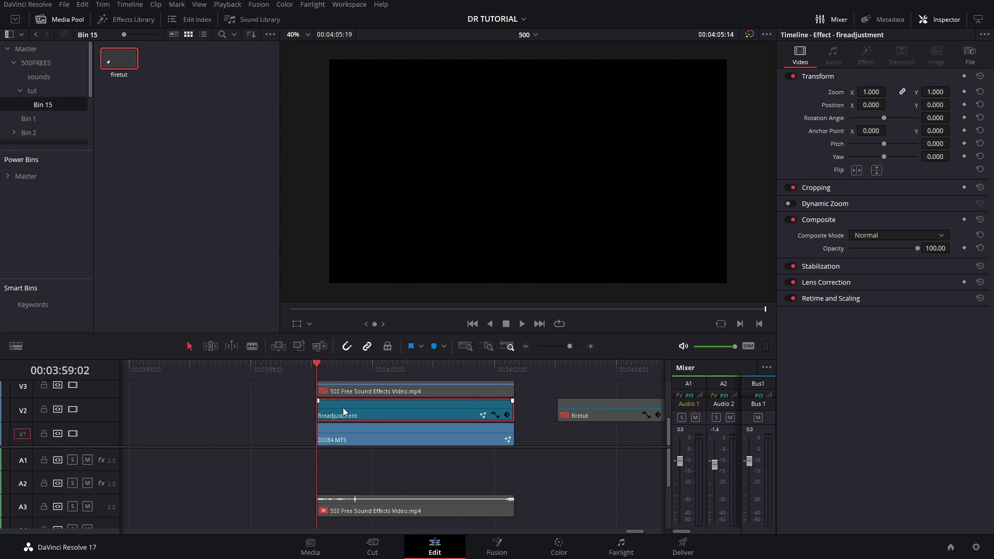
pyautogui.rightClick(342, 409)
pyautogui.click(384, 350)
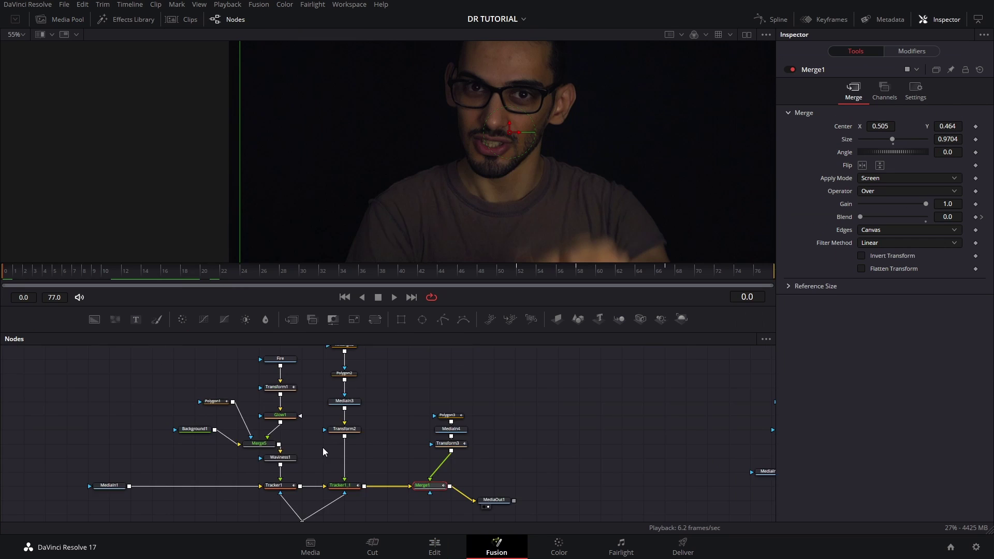
# Examine the completed fire node tree and the separate MediaIn1_1_1 to MediaOut1_1 node pair
pyautogui.scroll(-3, 323, 448)
pyautogui.moveTo(323, 449); pyautogui.dragTo(676, 402)
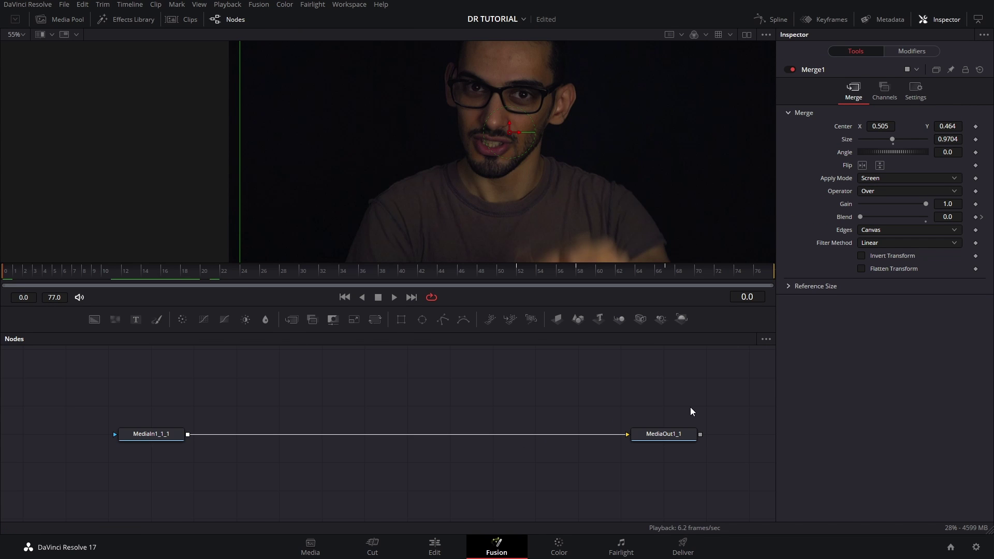
pyautogui.click(174, 434)
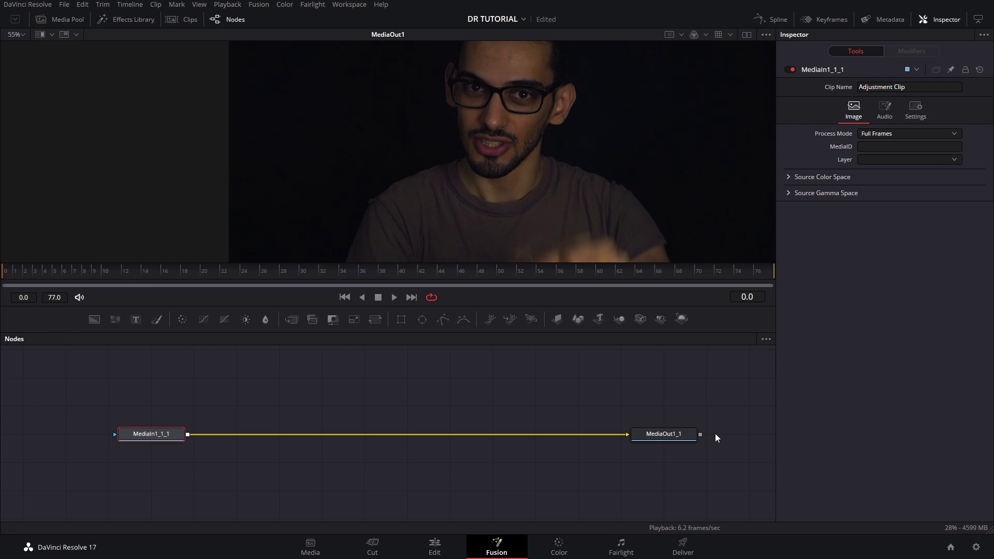
pyautogui.moveTo(682, 429); pyautogui.dragTo(559, 403)
pyautogui.moveTo(65, 397); pyautogui.dragTo(183, 402)
pyautogui.moveTo(531, 398); pyautogui.dragTo(115, 386)
pyautogui.scroll(-3, 563, 405)
pyautogui.moveTo(453, 408); pyautogui.dragTo(1, 399)
pyautogui.scroll(1, 242, 409)
pyautogui.moveTo(243, 408); pyautogui.dragTo(322, 436)
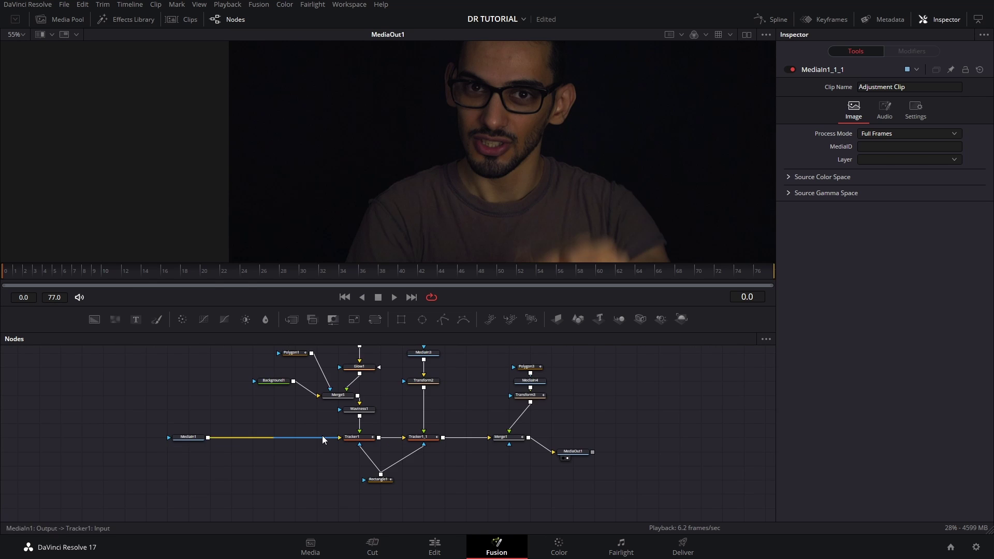
pyautogui.scroll(3, 312, 447)
pyautogui.scroll(-4, 420, 434)
# Show the separate MediaOut1_1 node in the viewer and play the untreated footage from its first frames
pyautogui.moveTo(214, 431); pyautogui.dragTo(688, 443)
pyautogui.click(623, 440)
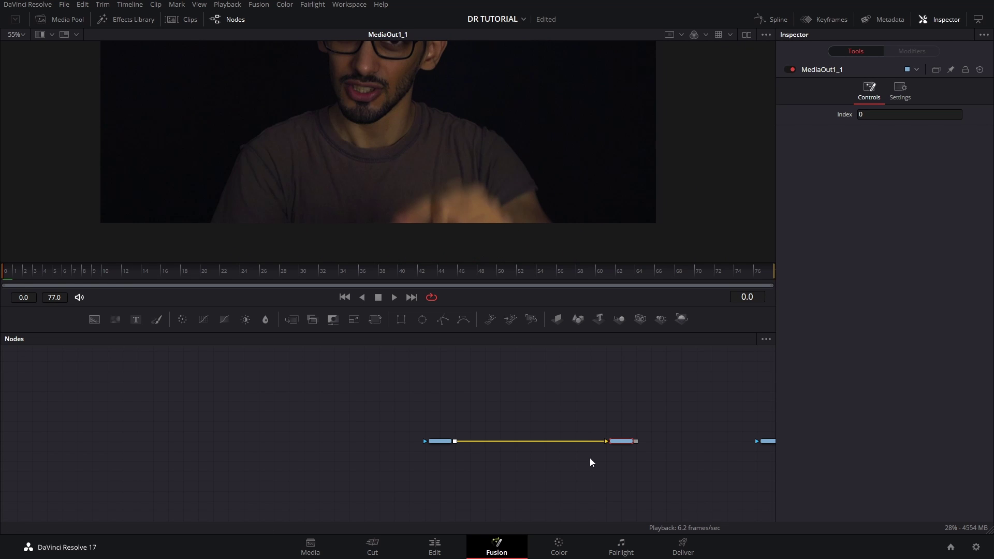
pyautogui.click(43, 277)
pyautogui.press('space')
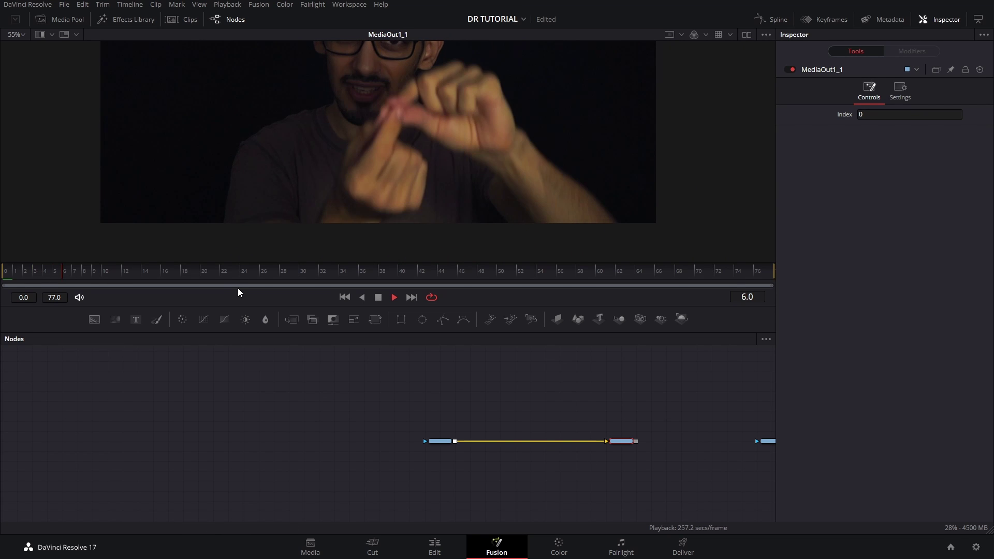
pyautogui.rightClick(212, 297)
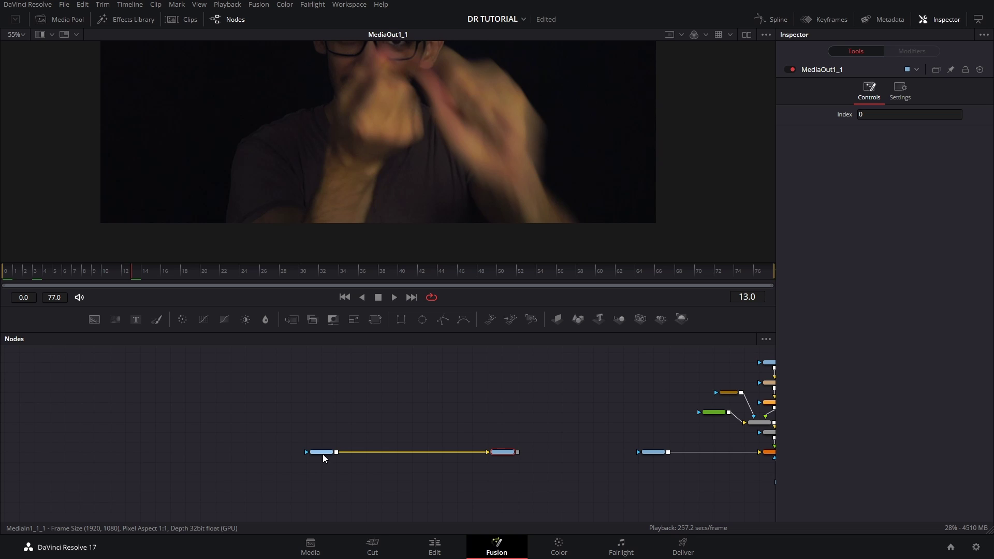
# Insert a Tracker node between MediaIn1_1_1 and MediaOut1_1 and place it on the connection
pyautogui.click(322, 452)
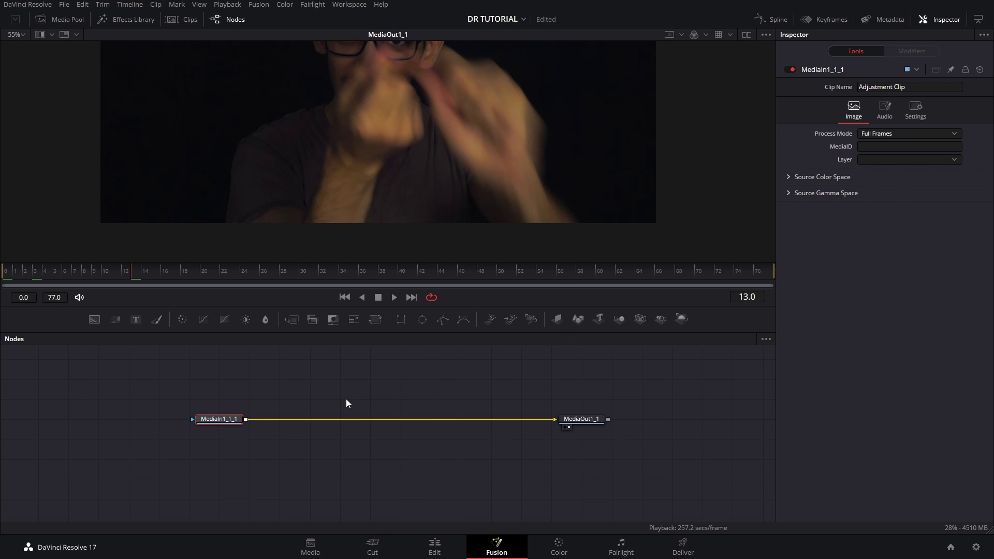
pyautogui.hotkey('shift', 'space')
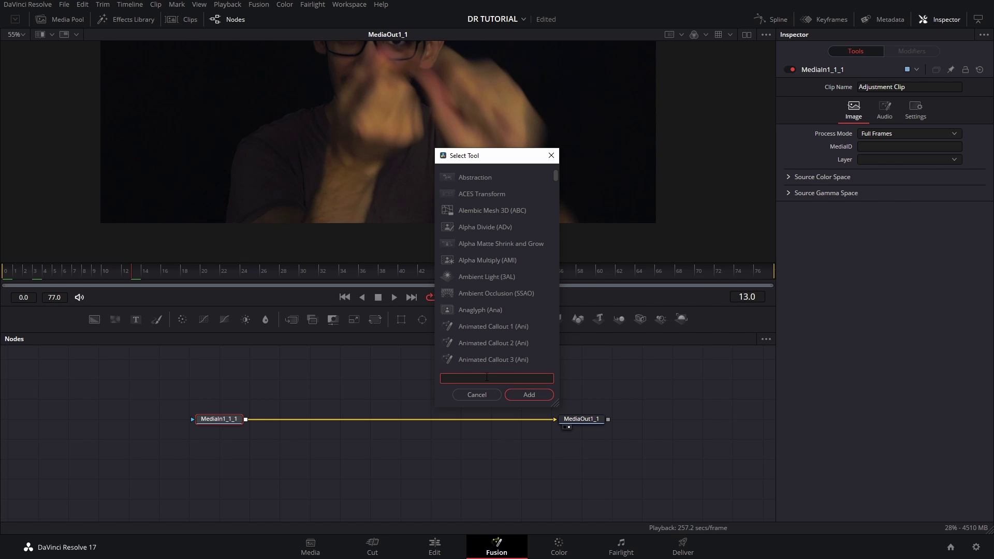
pyautogui.write('track')
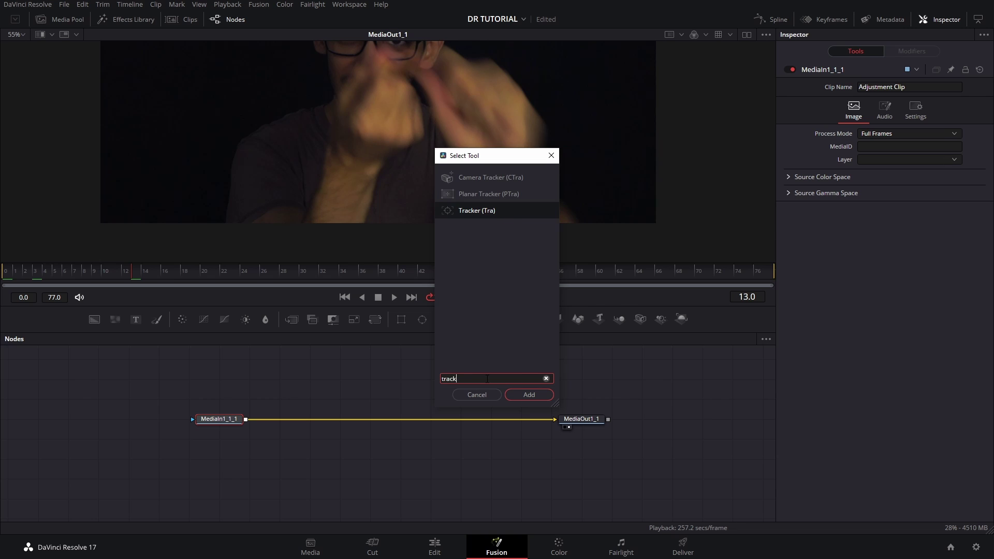
pyautogui.press('Return')
pyautogui.moveTo(278, 419); pyautogui.dragTo(338, 420)
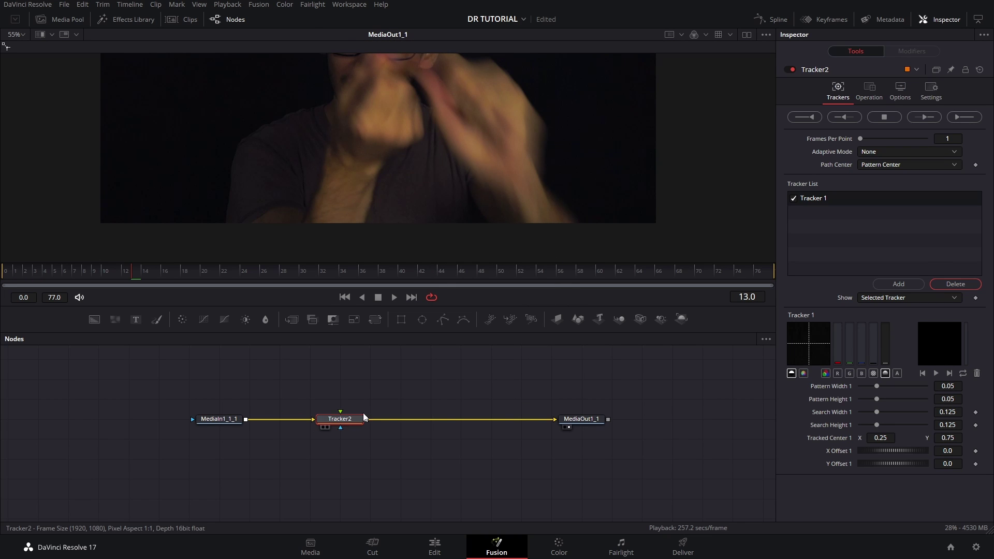
# Set the new tracker's operation to Match Move, keeping its apply mode on Normal
pyautogui.click(869, 91)
pyautogui.click(887, 114)
pyautogui.click(880, 139)
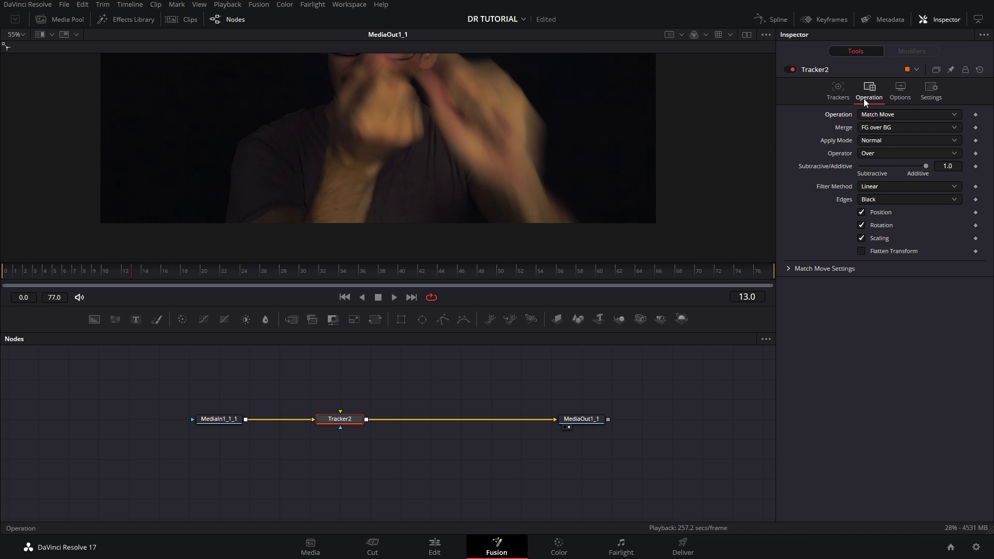
# Return to the tracker settings, go to frame 6, and move the Tracker 1 pattern towards the fingertips
pyautogui.click(842, 94)
pyautogui.moveTo(65, 276)
pyautogui.mouseDown()
pyautogui.moveTo(6, 281)
pyautogui.moveTo(75, 271)
pyautogui.mouseUp()
pyautogui.scroll(-2, 393, 154)
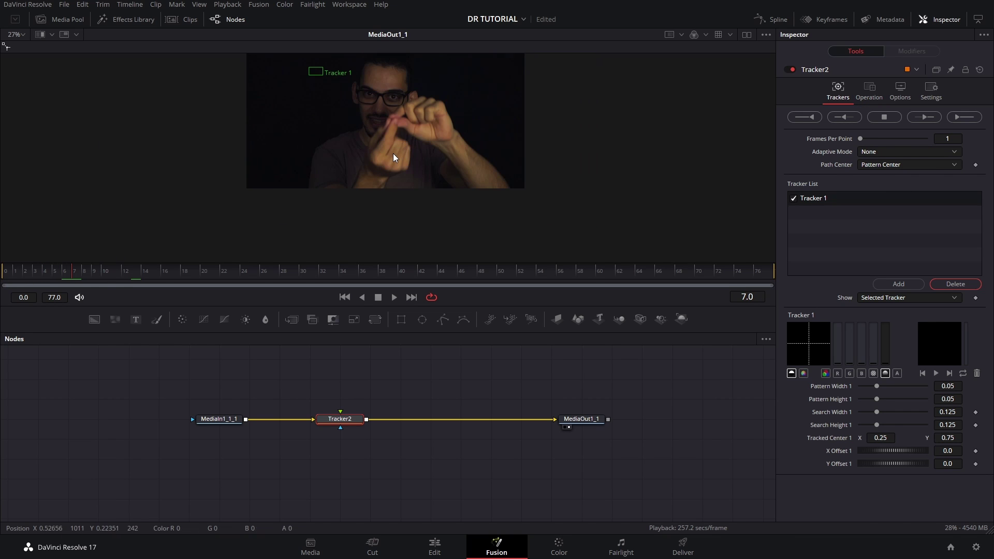
pyautogui.scroll(1, 382, 141)
pyautogui.moveTo(380, 98); pyautogui.dragTo(412, 147)
pyautogui.moveTo(57, 265)
pyautogui.mouseDown()
pyautogui.moveTo(6, 280)
pyautogui.moveTo(64, 275)
pyautogui.mouseUp()
pyautogui.moveTo(312, 88); pyautogui.dragTo(429, 133)
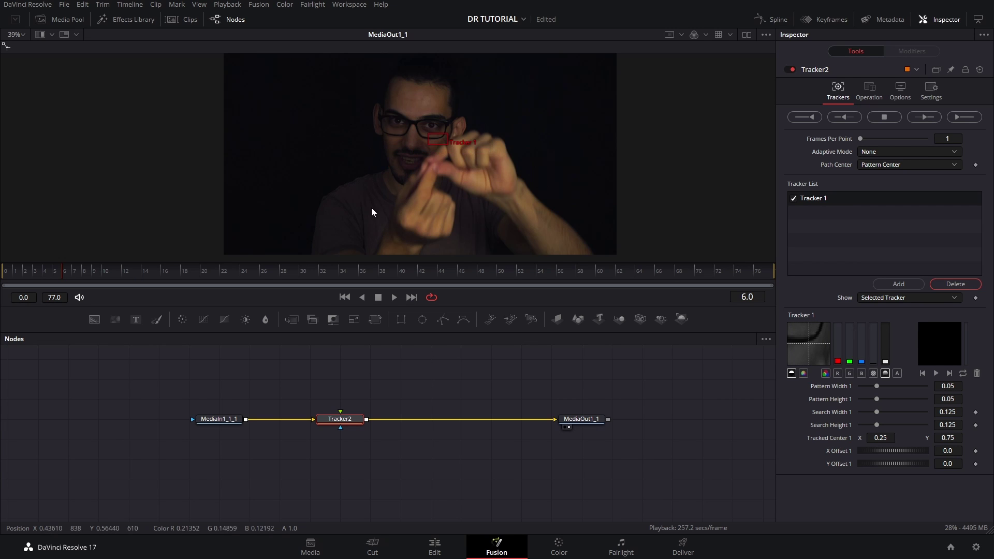
# Turn Timeline Proxy Mode off
pyautogui.click(228, 4)
pyautogui.moveTo(256, 45)
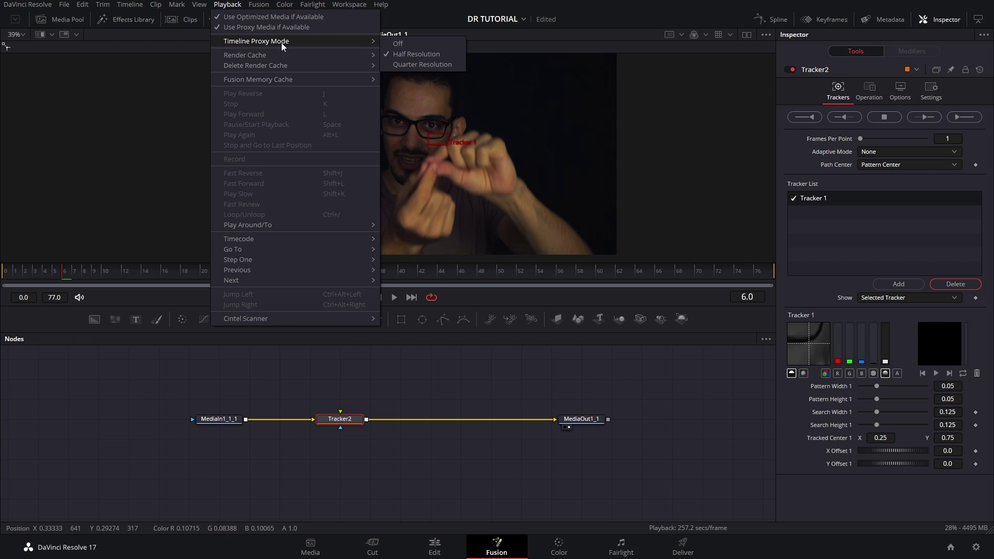
pyautogui.click(424, 45)
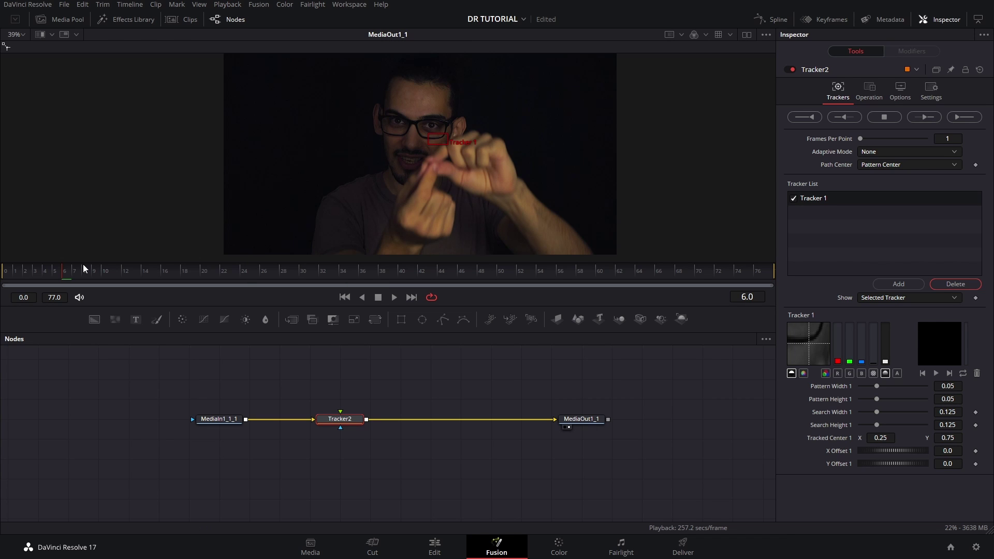
# Position the Tracker 1 pattern on the fingertip at frame 6, track it forward, and stop the tracking
pyautogui.moveTo(429, 136); pyautogui.dragTo(454, 148)
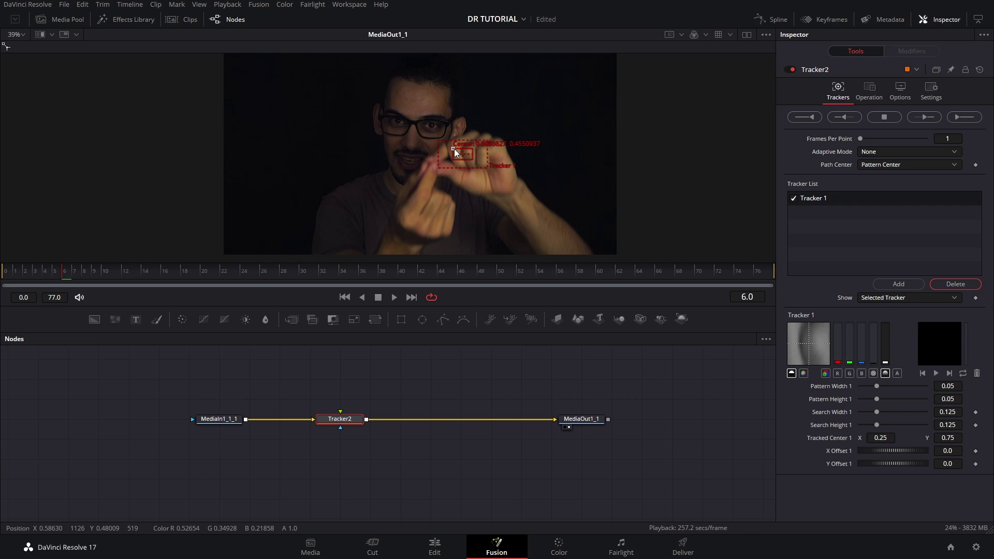
pyautogui.moveTo(454, 148); pyautogui.dragTo(426, 165)
pyautogui.click(928, 116)
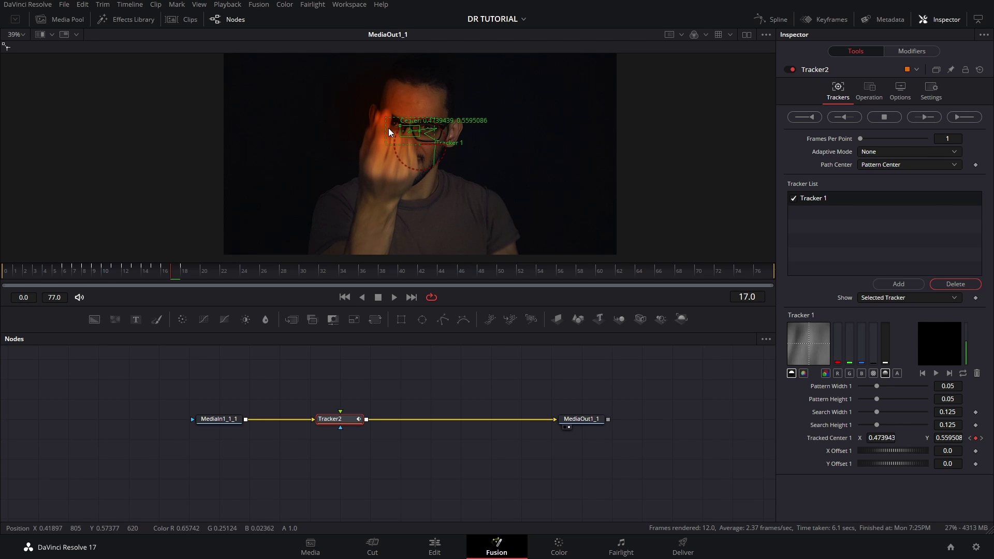
pyautogui.scroll(5, 383, 113)
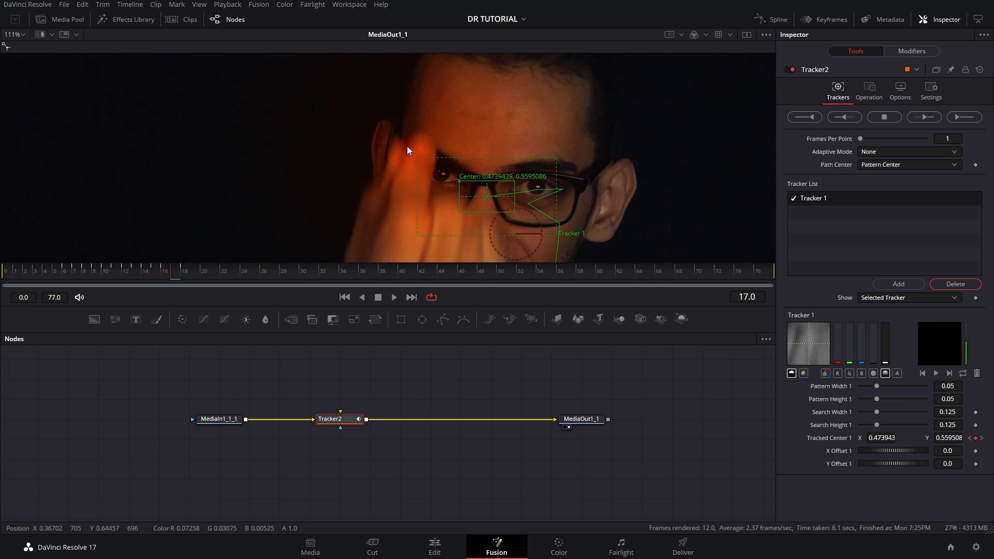
pyautogui.scroll(-6, 429, 157)
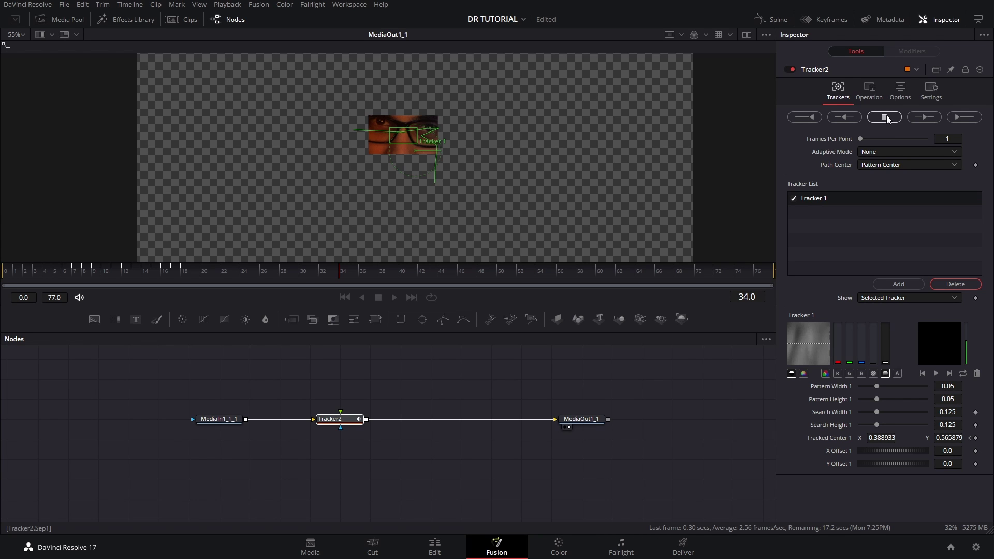
pyautogui.click(887, 116)
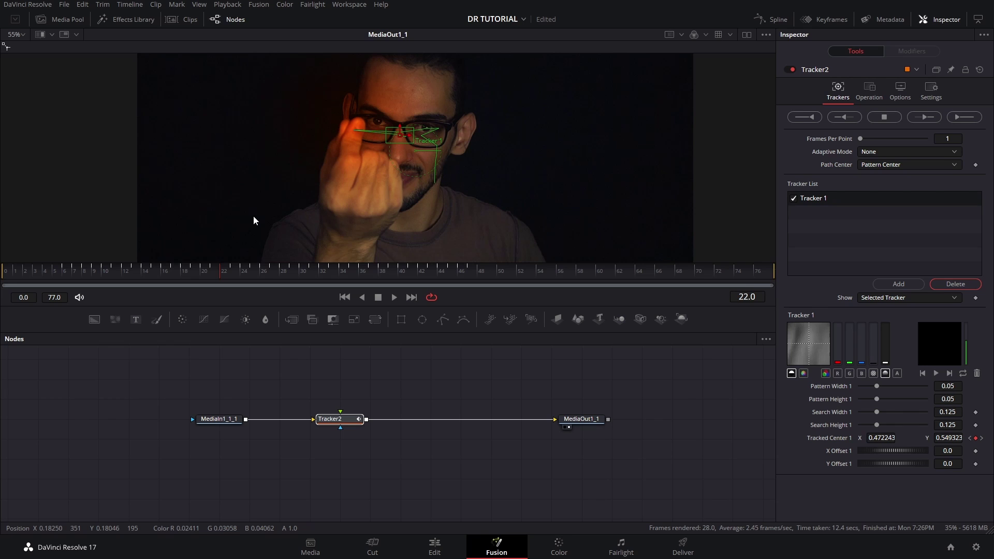
# Step back from frame 22 to frame 19 to check the tracked point against the fingertip
pyautogui.press('Left')
pyautogui.press('Left')
pyautogui.press('Left')
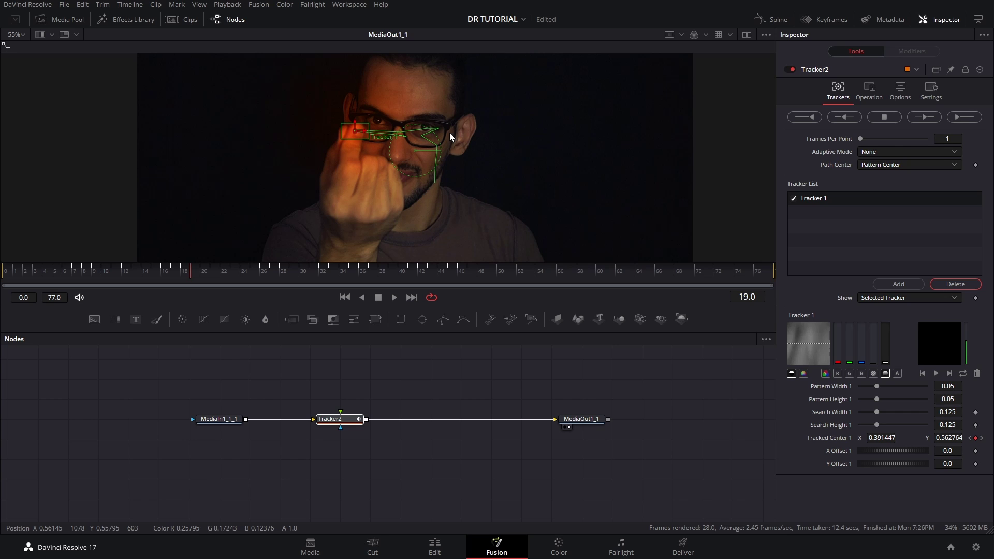
pyautogui.click(212, 278)
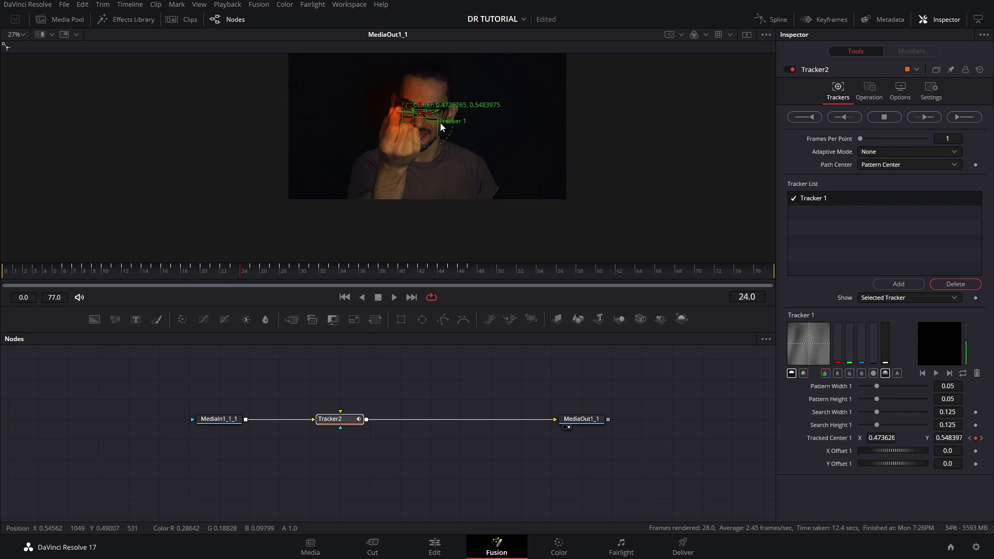
# Reposition the Tracker 1 pattern on the fingertip at frame 28 and advance to frame 29
pyautogui.scroll(4, 440, 122)
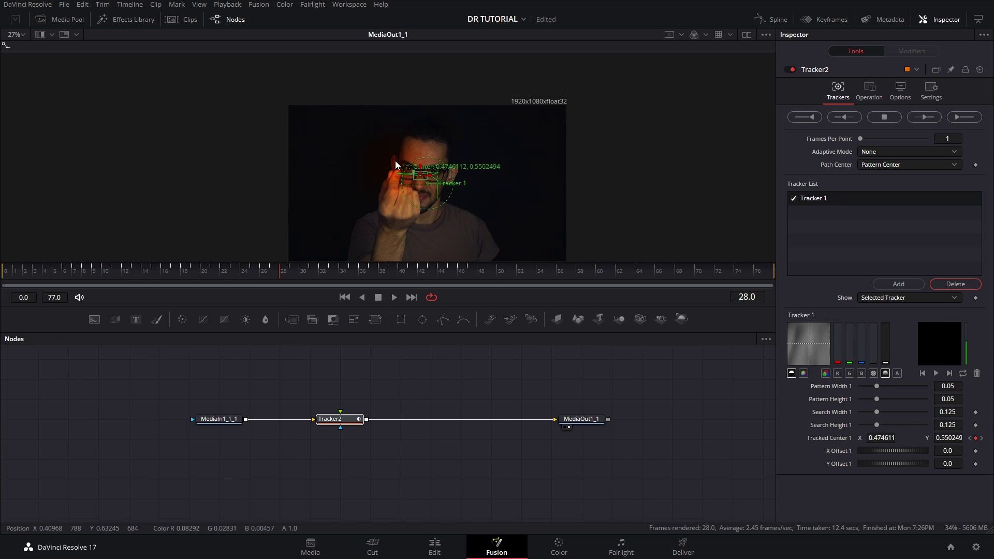
pyautogui.moveTo(420, 176); pyautogui.dragTo(396, 172)
pyautogui.click(291, 274)
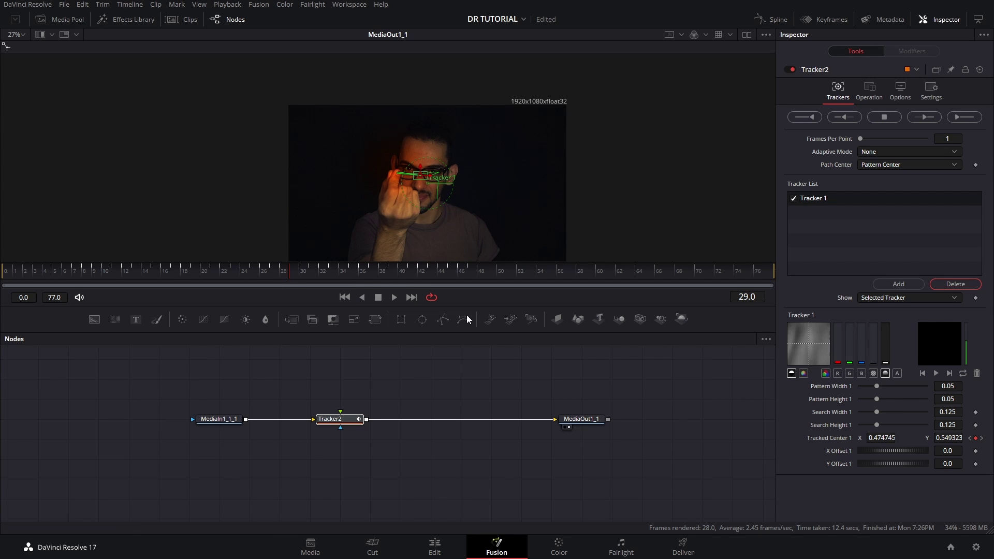
# Show Tracker1_2 from the completed tree in the viewer and connect the Fire_1 candle clip to its foreground input
pyautogui.moveTo(561, 397); pyautogui.dragTo(412, 384)
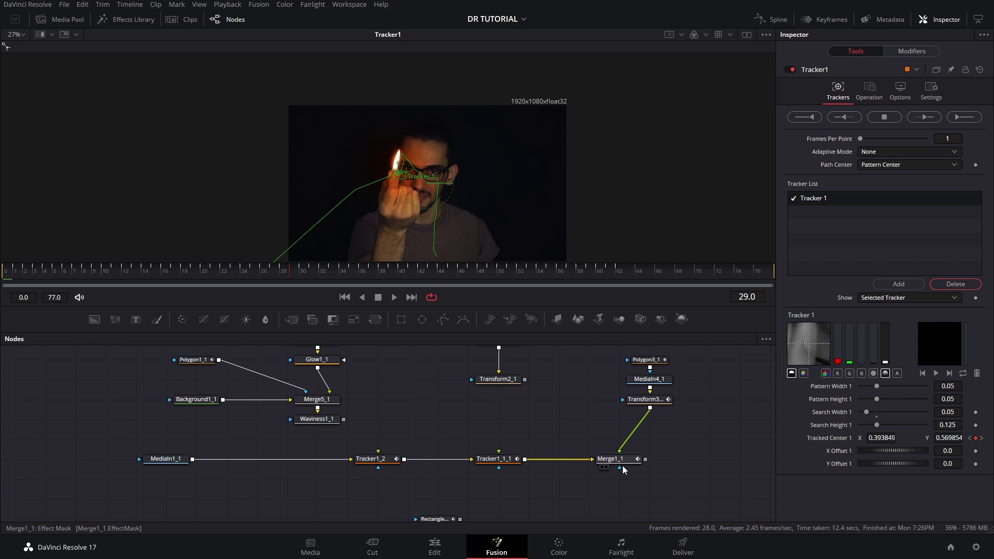
pyautogui.click(373, 459)
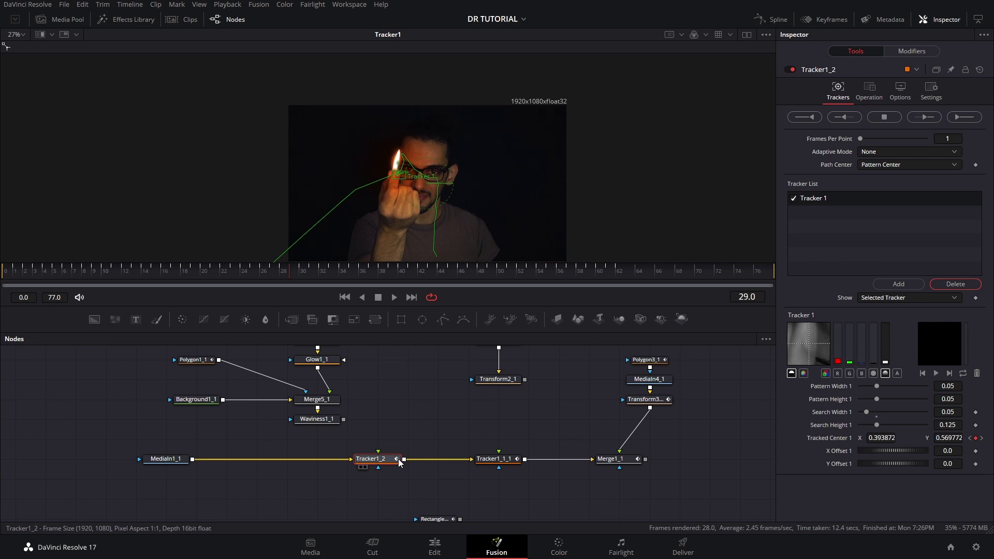
pyautogui.moveTo(404, 388); pyautogui.dragTo(394, 486)
pyautogui.moveTo(450, 386); pyautogui.dragTo(476, 429)
pyautogui.moveTo(419, 416); pyautogui.dragTo(419, 377)
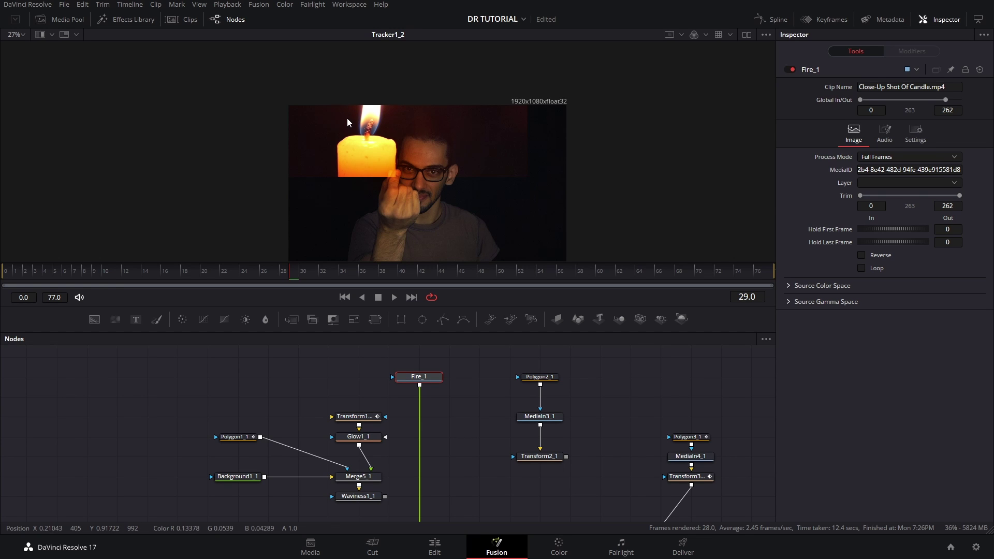
# Select Tracker1_2, go to frame 19, and open its operation settings
pyautogui.scroll(-5, 427, 380)
pyautogui.click(421, 382)
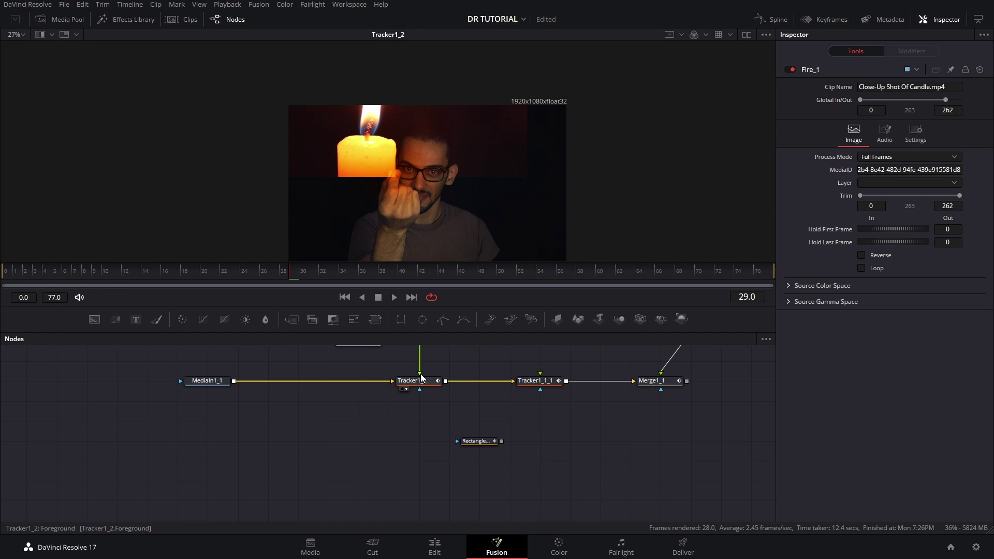
pyautogui.moveTo(202, 275); pyautogui.dragTo(190, 281)
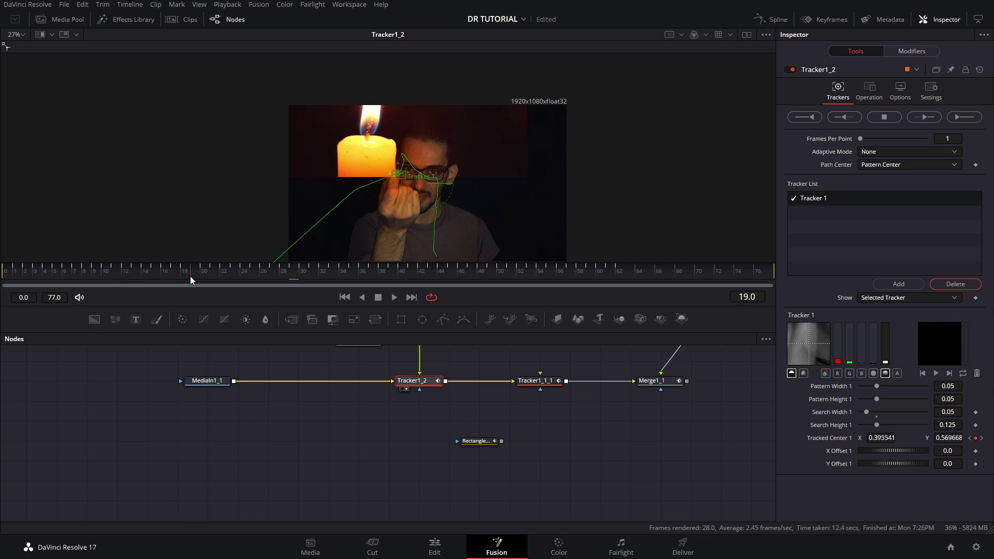
pyautogui.scroll(3, 437, 378)
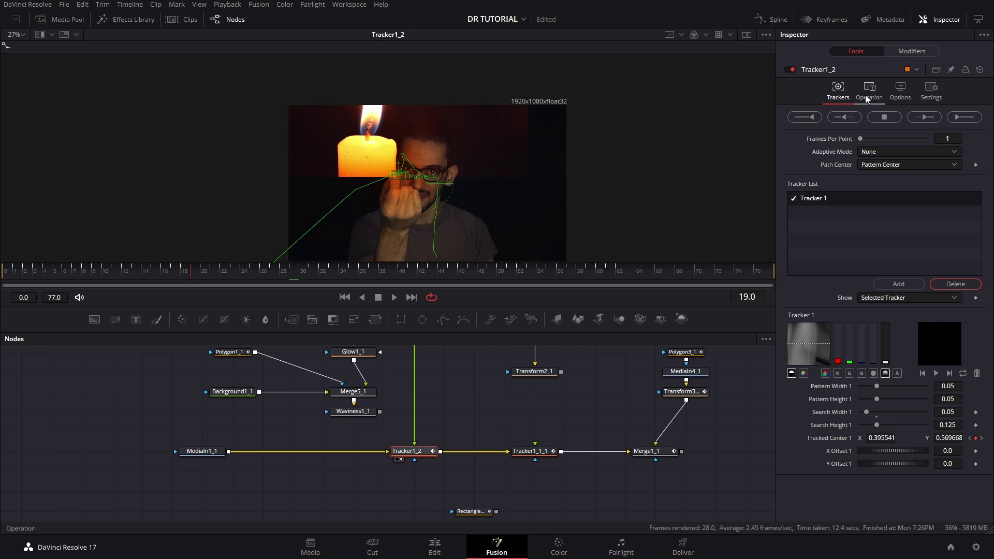
pyautogui.click(865, 95)
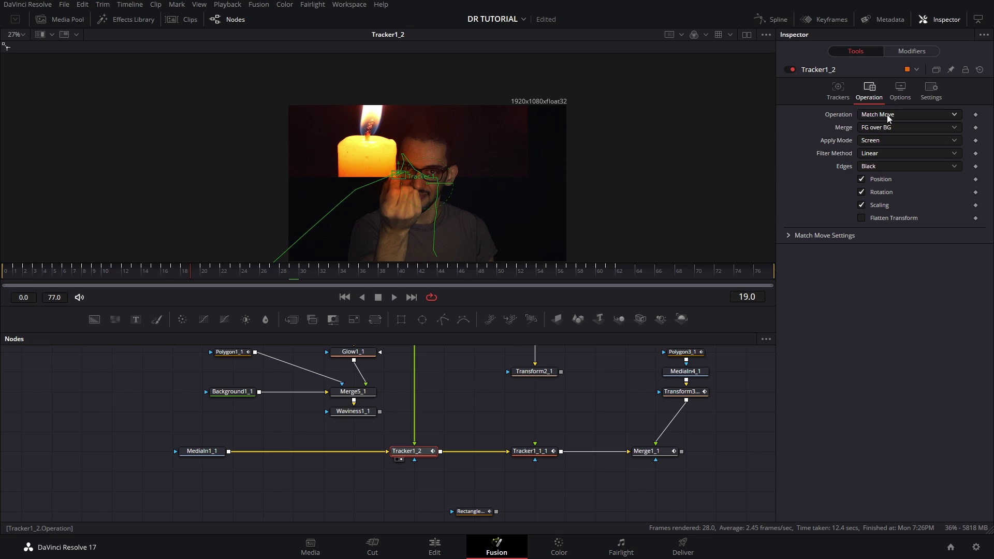
# Try the Normal apply mode on Tracker1_2 and return it to Screen
pyautogui.click(882, 141)
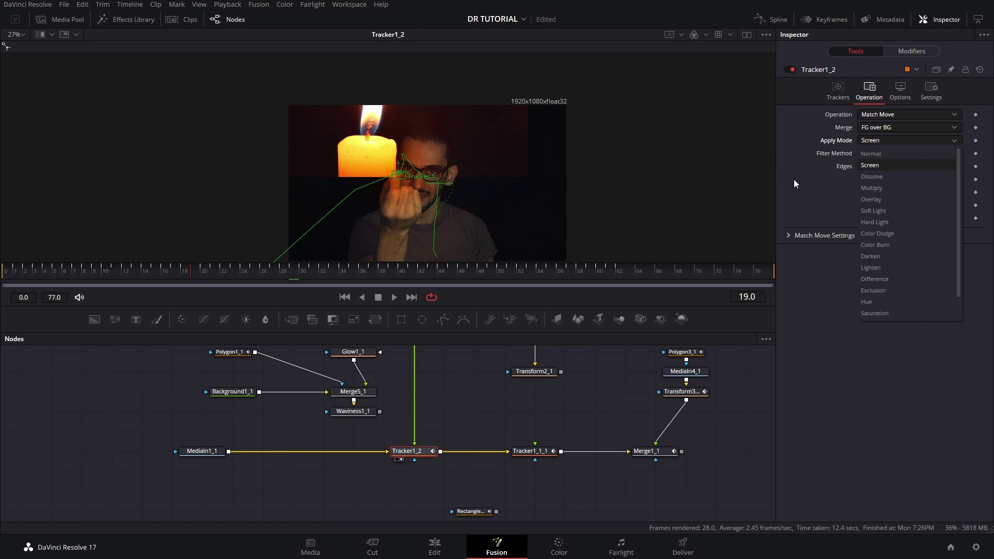
pyautogui.click(883, 154)
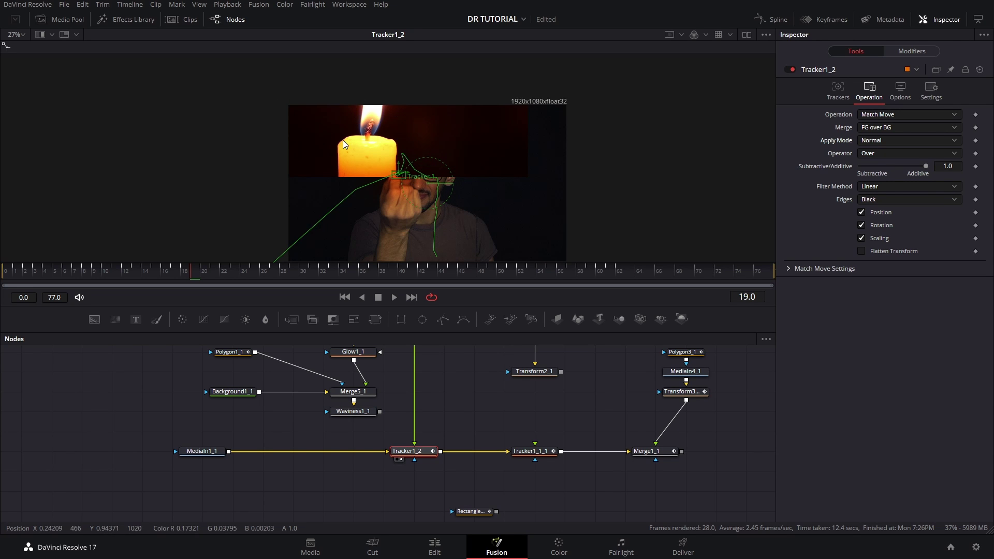
pyautogui.click(881, 140)
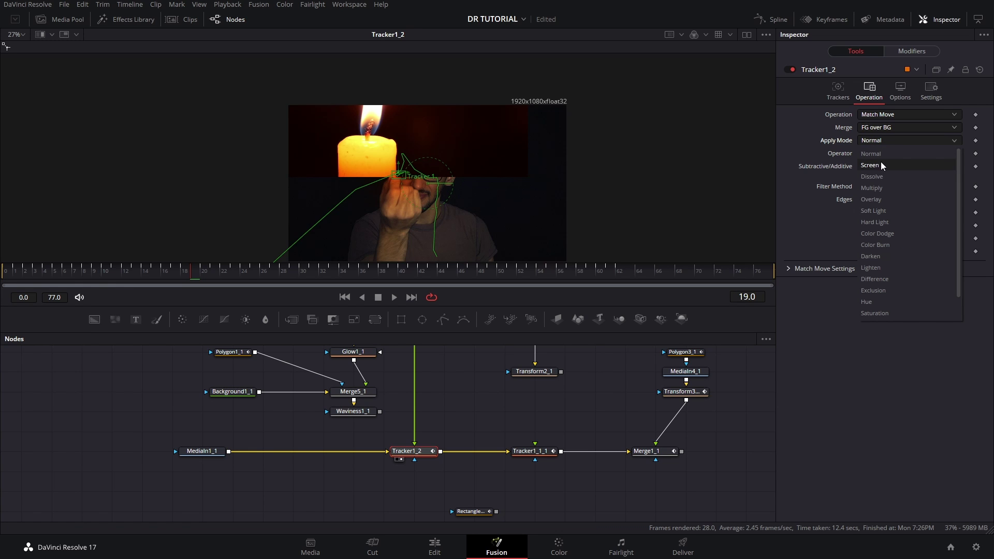
pyautogui.click(881, 165)
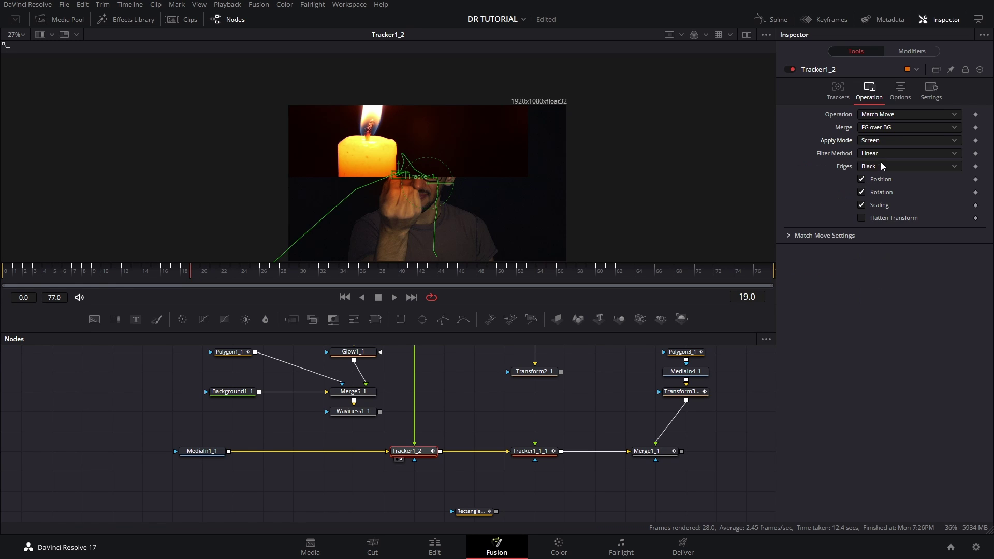
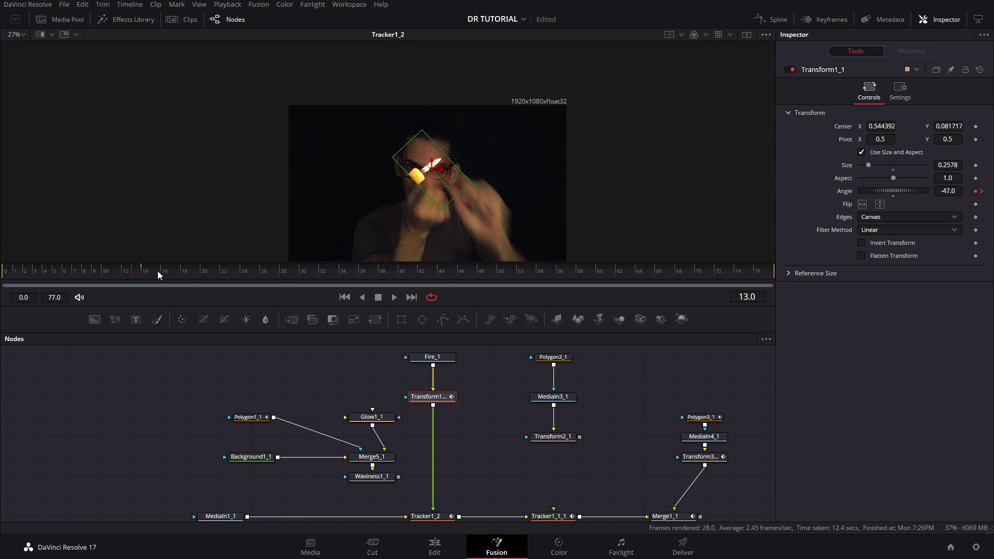
# Scrub between frames 13 and 14 to check Transform1_1's keyframed candle rotation
pyautogui.moveTo(126, 278)
pyautogui.mouseDown()
pyautogui.moveTo(157, 278)
pyautogui.moveTo(120, 271)
pyautogui.moveTo(160, 278)
pyautogui.moveTo(121, 269)
pyautogui.moveTo(133, 270)
pyautogui.mouseUp()
pyautogui.moveTo(134, 274); pyautogui.dragTo(148, 274)
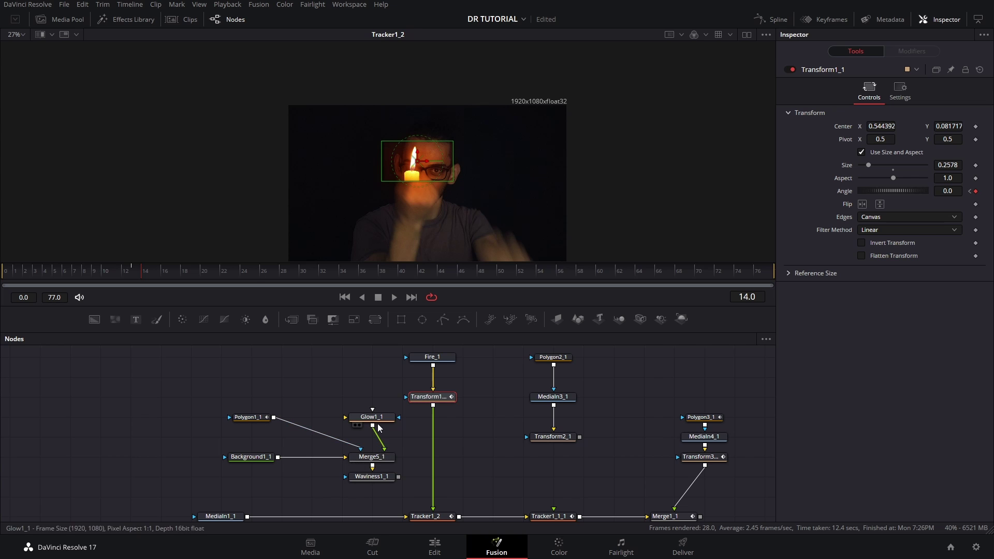
# Insert Glow1_1 between Transform1_1 and Tracker1_2 and inspect the glow on the flame up close
pyautogui.moveTo(377, 451); pyautogui.dragTo(434, 422)
pyautogui.scroll(3, 408, 159)
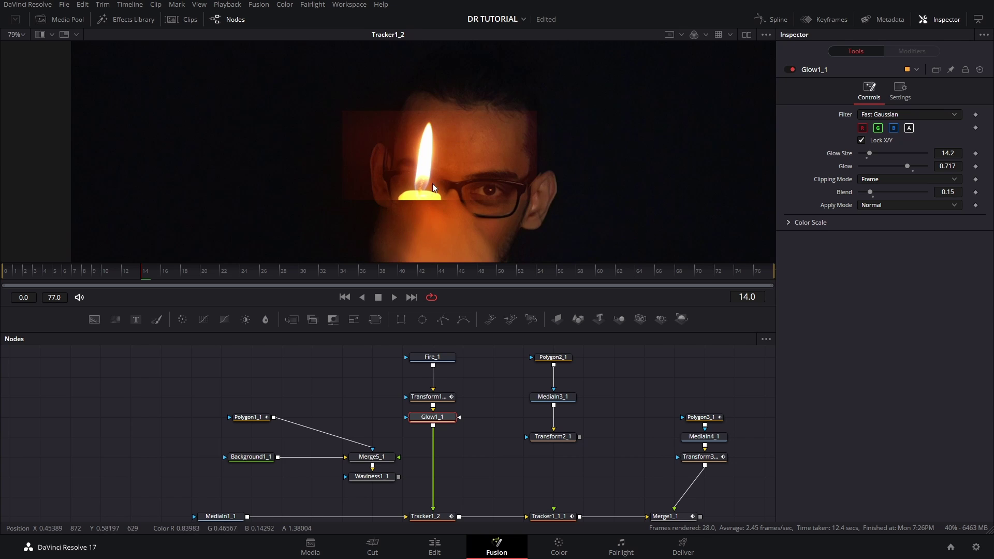
pyautogui.scroll(-3, 437, 169)
# Insert Merge5_1 into the connection between Glow1_1 and Tracker1_2
pyautogui.moveTo(387, 461); pyautogui.dragTo(417, 441)
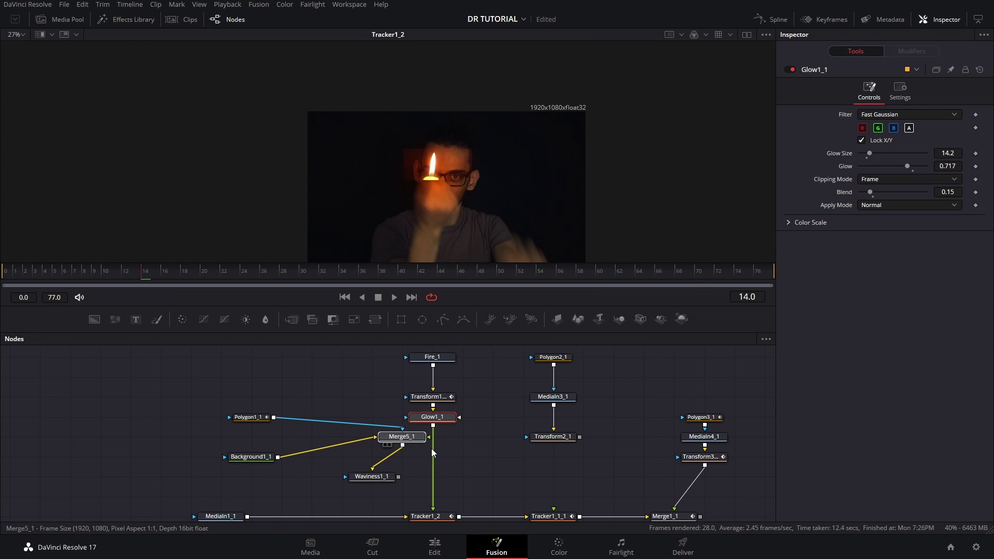
pyautogui.click(414, 438)
pyautogui.scroll(3, 417, 199)
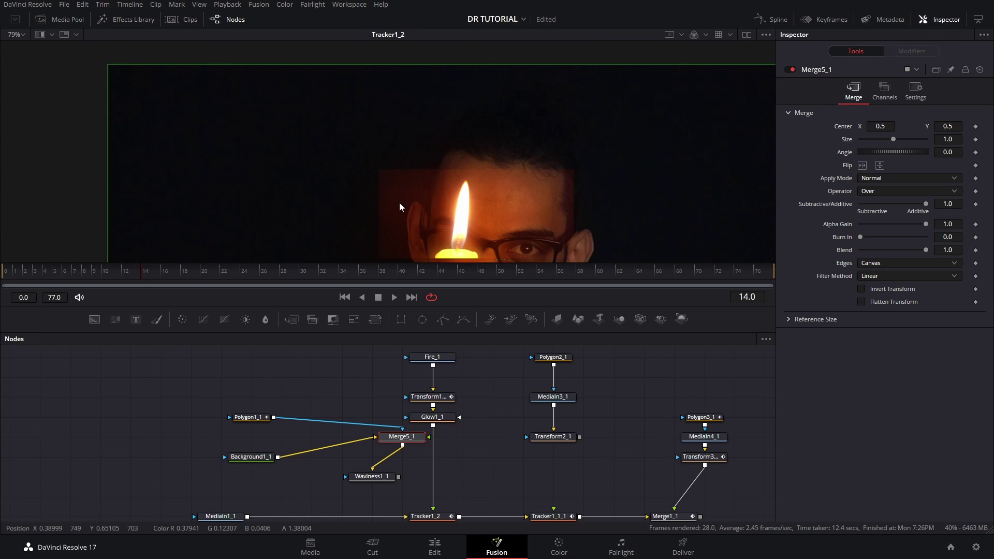
pyautogui.scroll(-3, 411, 193)
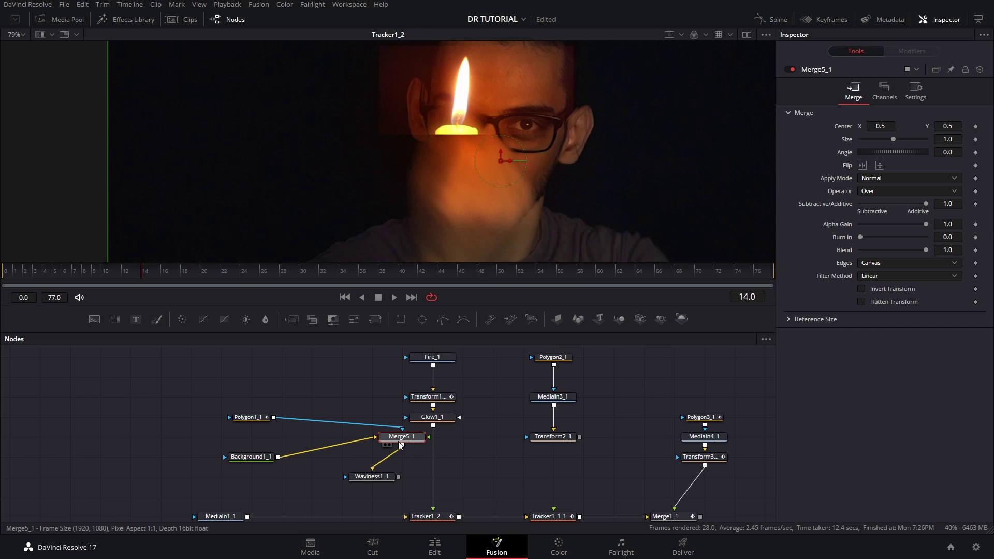
pyautogui.moveTo(400, 444); pyautogui.dragTo(435, 459)
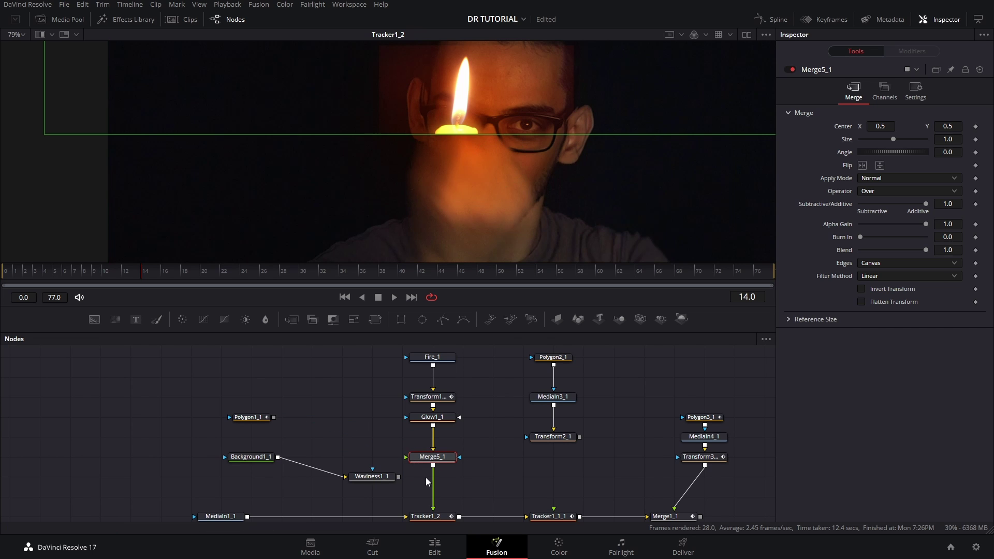
# Connect Polygon1_1 to Merge5_1 as its effect mask and reroute Background1_1 from Waviness1_1 to Merge5_1's background input
pyautogui.moveTo(273, 418); pyautogui.dragTo(421, 458)
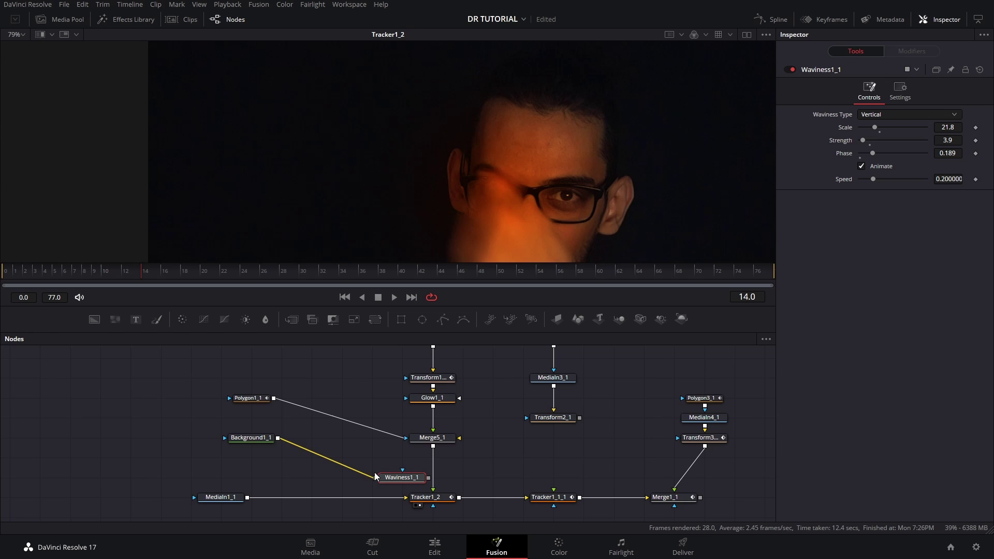
pyautogui.moveTo(376, 477); pyautogui.dragTo(428, 440)
pyautogui.click(428, 440)
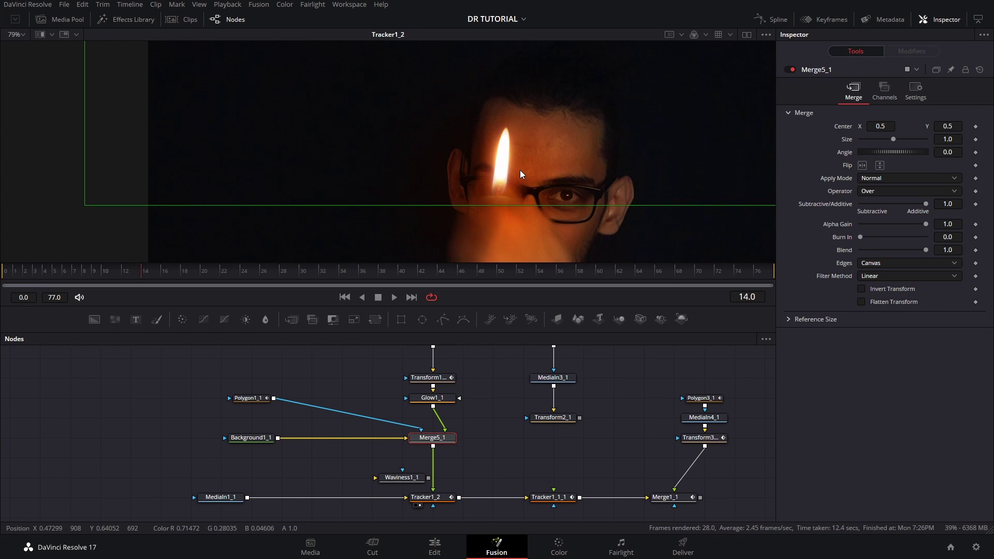
pyautogui.scroll(-2, 520, 169)
# Review the settings of Background1_1 and Merge5_1, and check Polygon1_1's mask around the flame from frame 14 onward
pyautogui.click(237, 439)
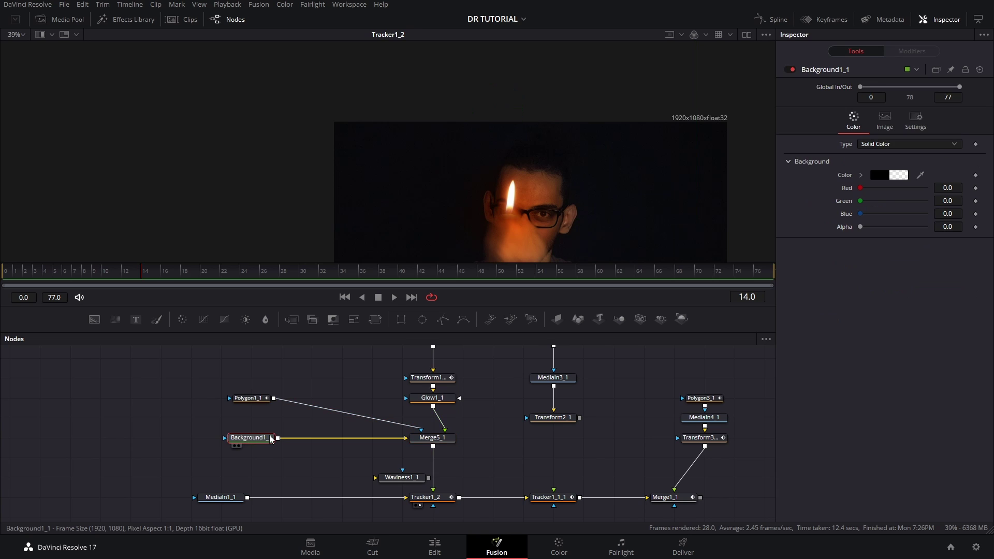
pyautogui.click(434, 442)
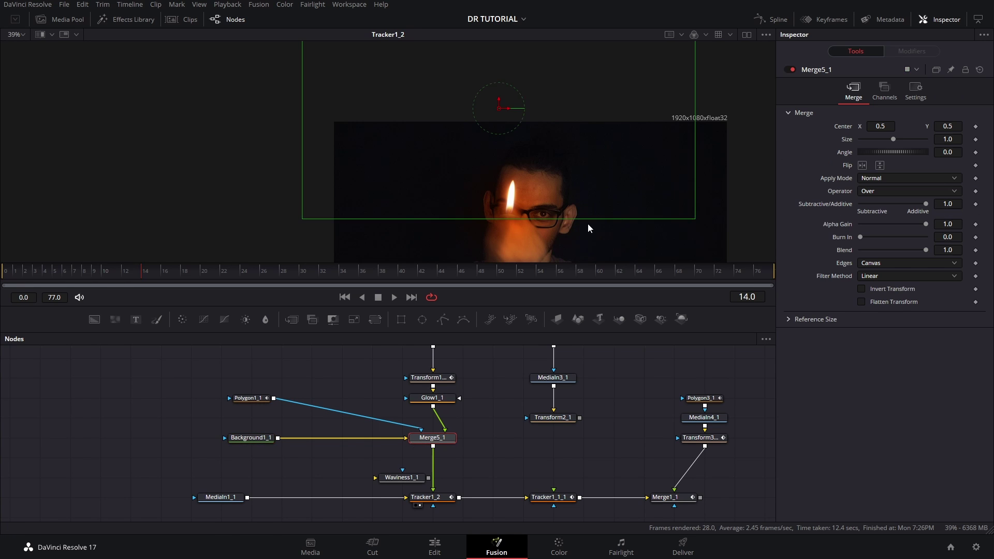
pyautogui.scroll(1, 560, 179)
pyautogui.scroll(3, 443, 383)
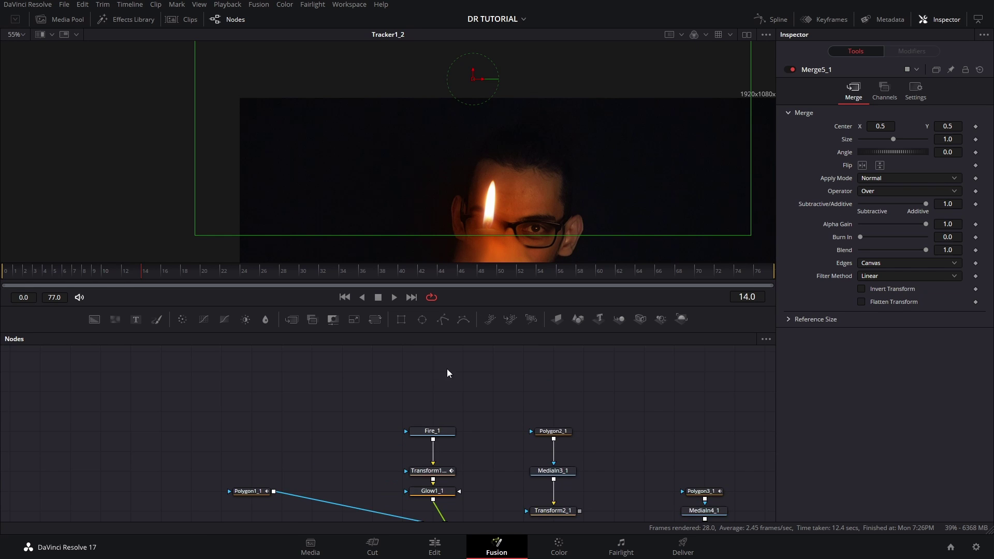
pyautogui.scroll(-2, 446, 368)
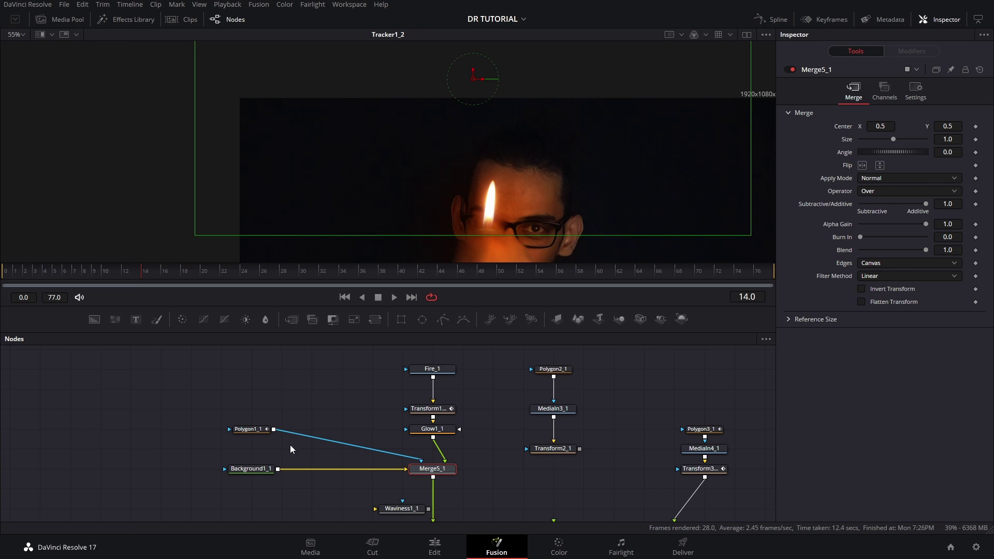
pyautogui.click(240, 430)
pyautogui.scroll(2, 480, 205)
pyautogui.moveTo(479, 202); pyautogui.dragTo(437, 134)
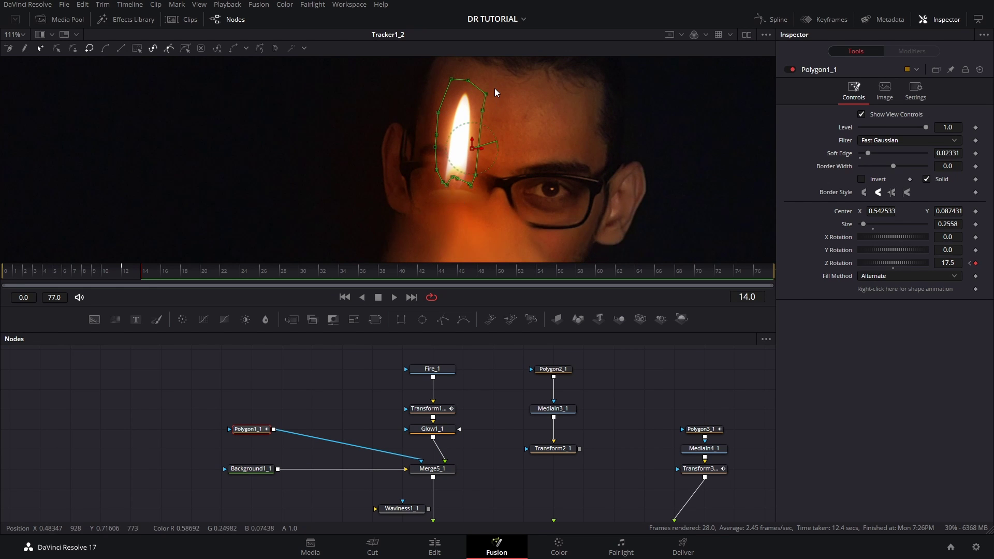
pyautogui.moveTo(145, 275)
pyautogui.mouseDown()
pyautogui.moveTo(128, 277)
pyautogui.moveTo(150, 277)
pyautogui.mouseUp()
pyautogui.click(155, 278)
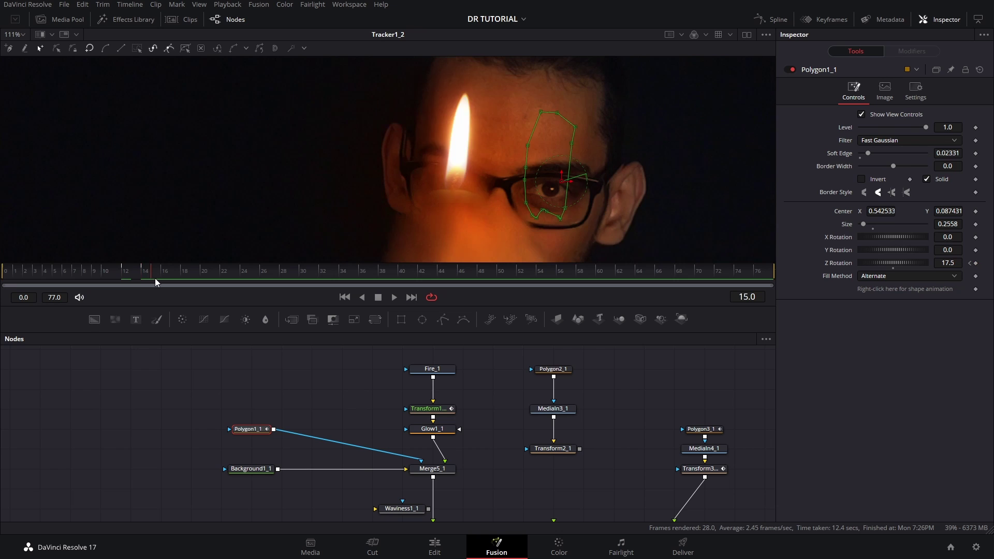
# Disconnect Polygon1_1 from Merge5_1's effect mask at frame 16 to compare the unmasked candle, and reconnect it
pyautogui.click(432, 469)
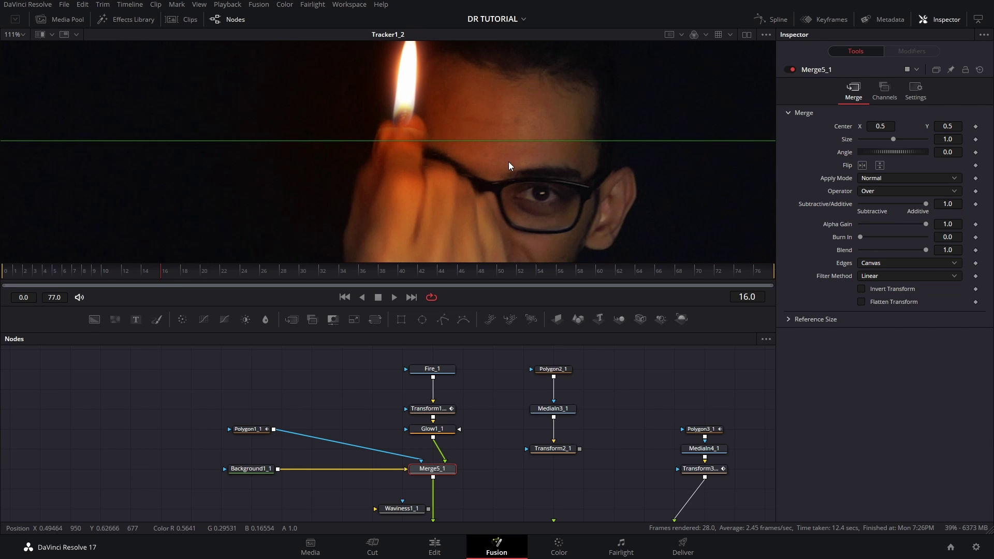
pyautogui.click(415, 454)
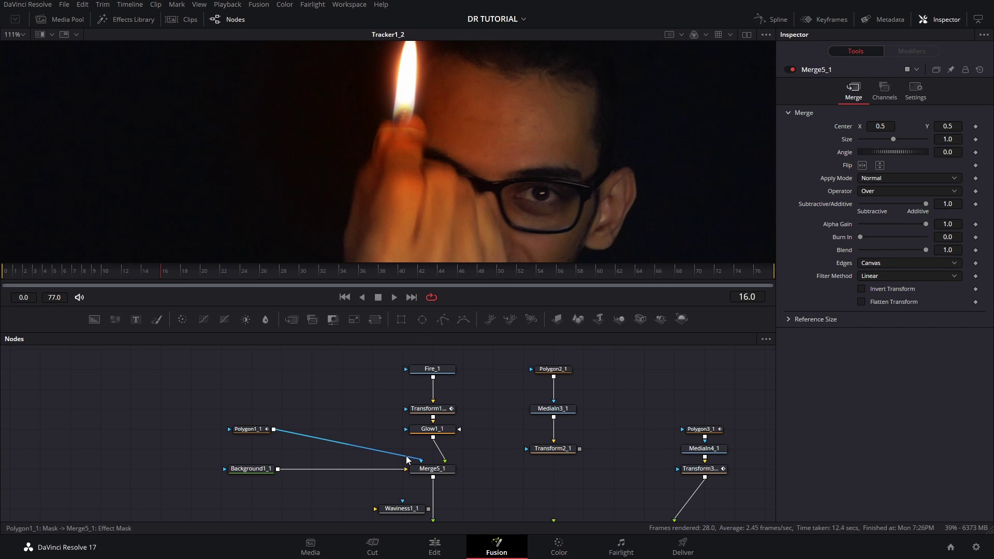
pyautogui.click(413, 457)
pyautogui.scroll(1, 350, 85)
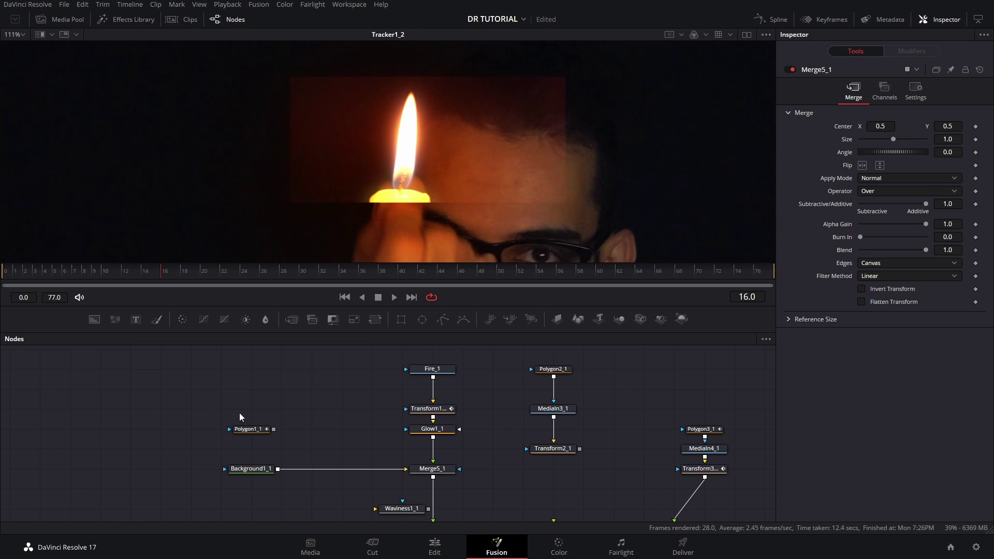
pyautogui.moveTo(273, 429); pyautogui.dragTo(441, 470)
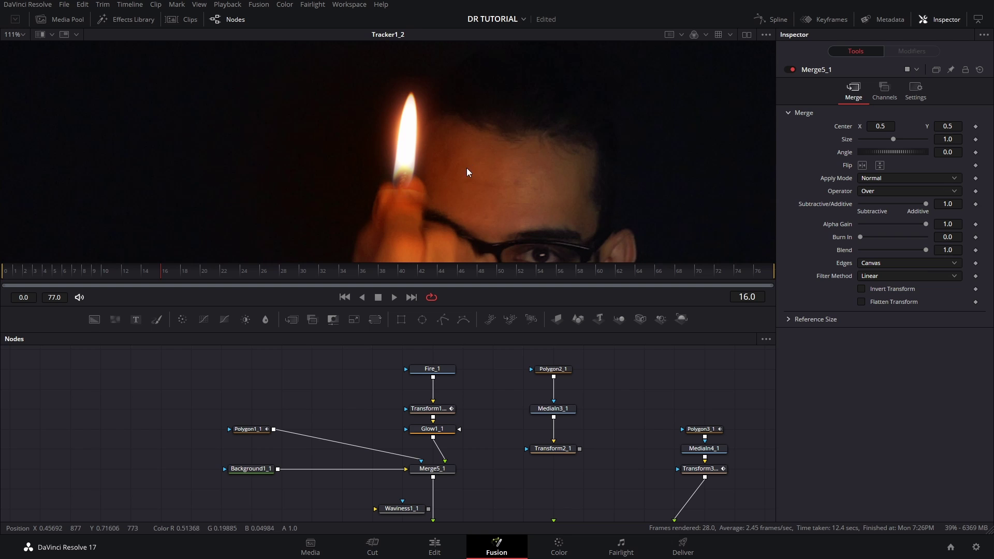
# Scrub from frame 16 to 24 to check the masked flame on the fingertip, and select Tracker1_2
pyautogui.scroll(-4, 382, 127)
pyautogui.scroll(2, 381, 127)
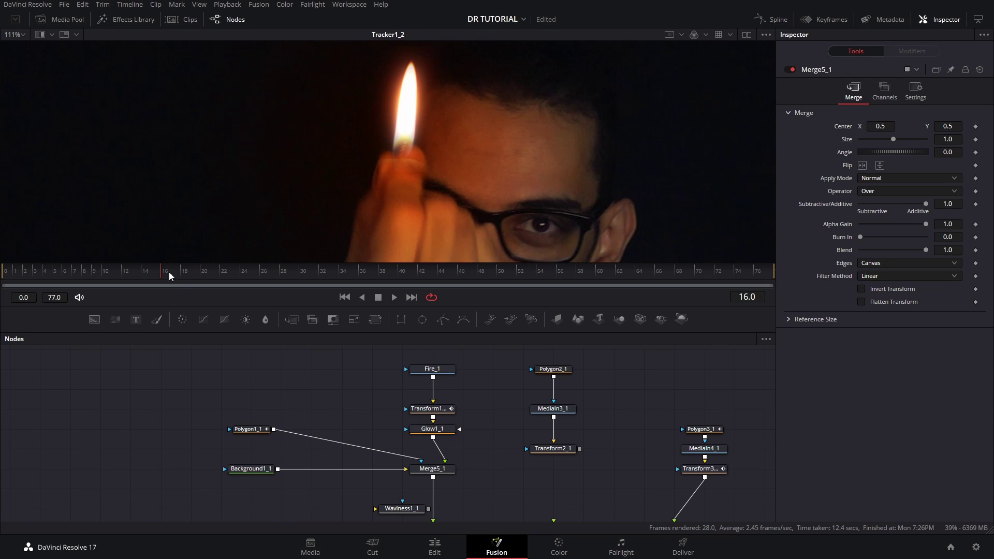
pyautogui.moveTo(169, 272); pyautogui.dragTo(224, 261)
pyautogui.click(235, 271)
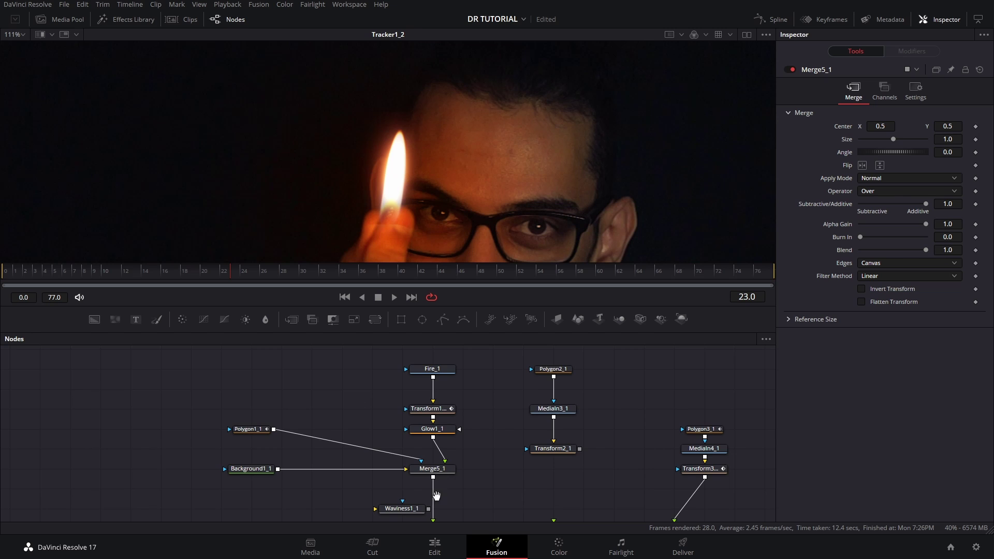
pyautogui.moveTo(437, 495); pyautogui.dragTo(412, 424)
pyautogui.click(408, 459)
pyautogui.click(241, 267)
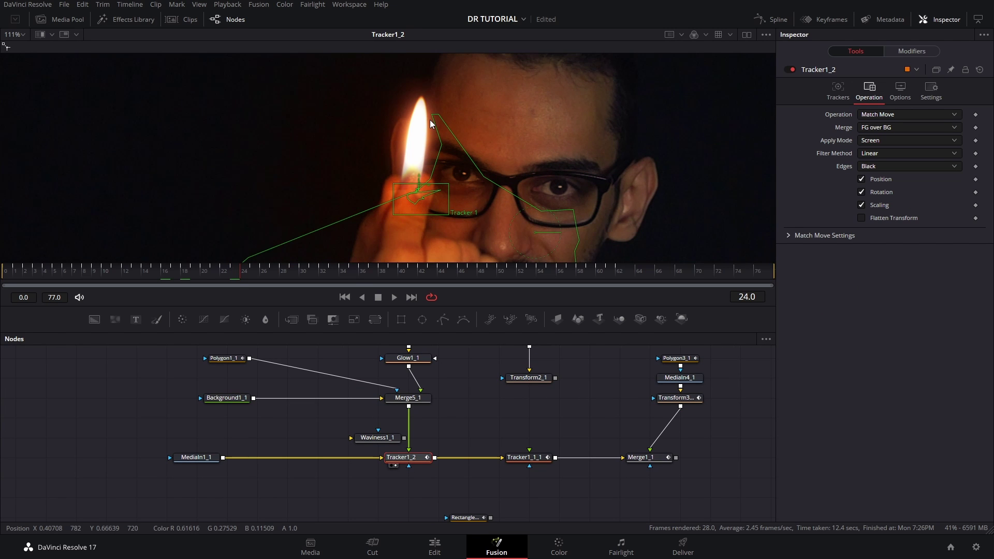
pyautogui.scroll(1, 383, 430)
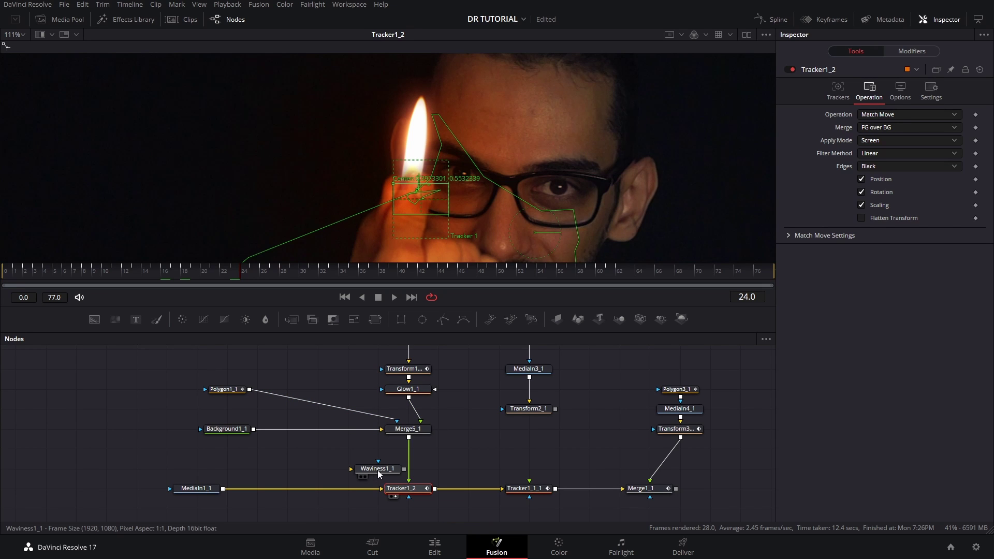
# Insert Waviness1_1 between Merge5_1 and Tracker1_2 and scrub between frames 24 and 35 to check the flame's movement
pyautogui.moveTo(378, 470); pyautogui.dragTo(415, 473)
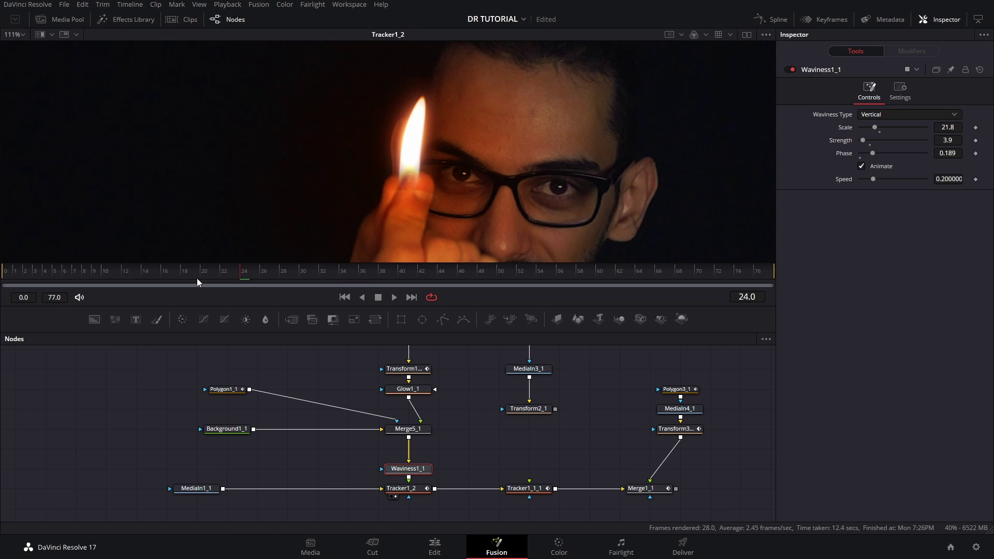
pyautogui.moveTo(278, 267); pyautogui.dragTo(307, 270)
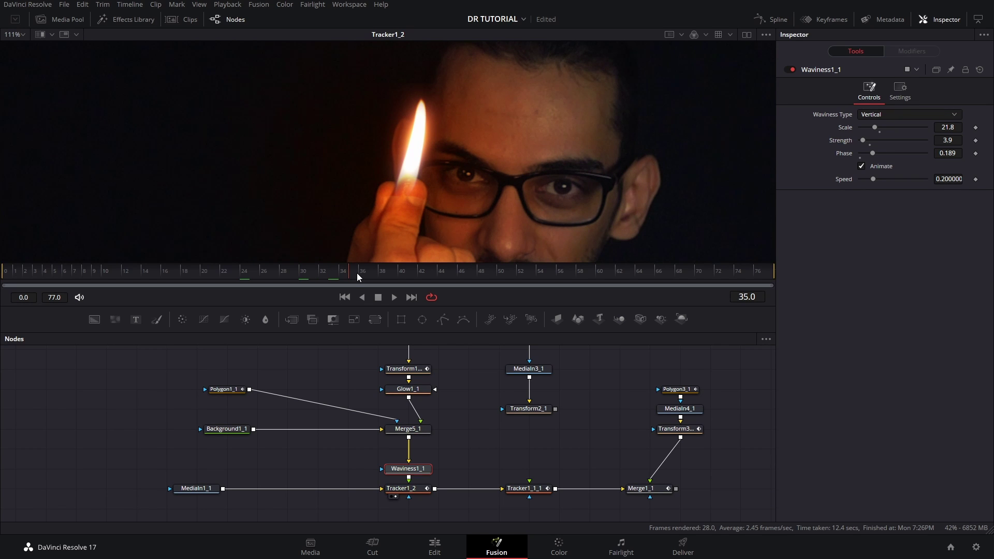
pyautogui.click(275, 274)
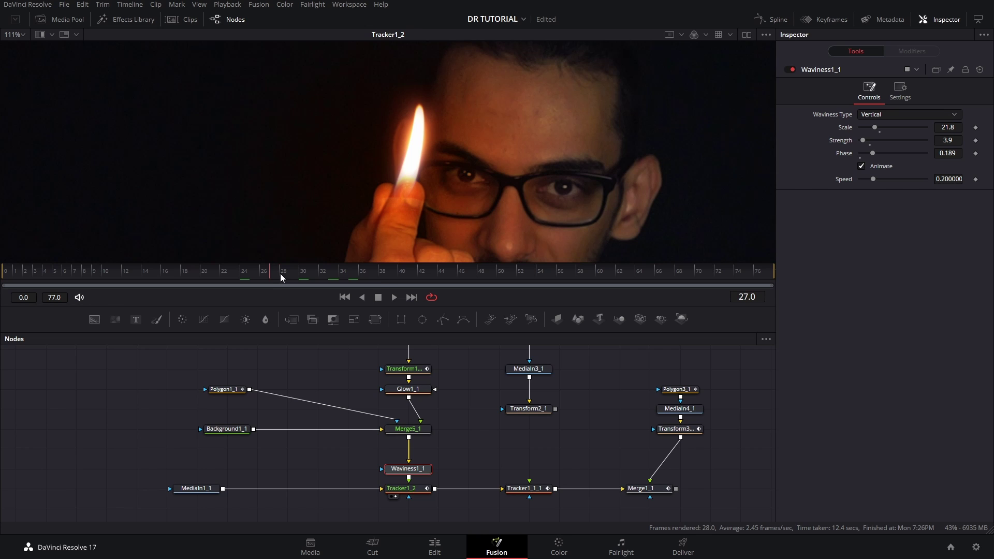
# Change a playback option and play the composition from frame 30 to 40 to preview the wavering flame
pyautogui.click(228, 5)
pyautogui.moveTo(254, 42)
pyautogui.click(390, 51)
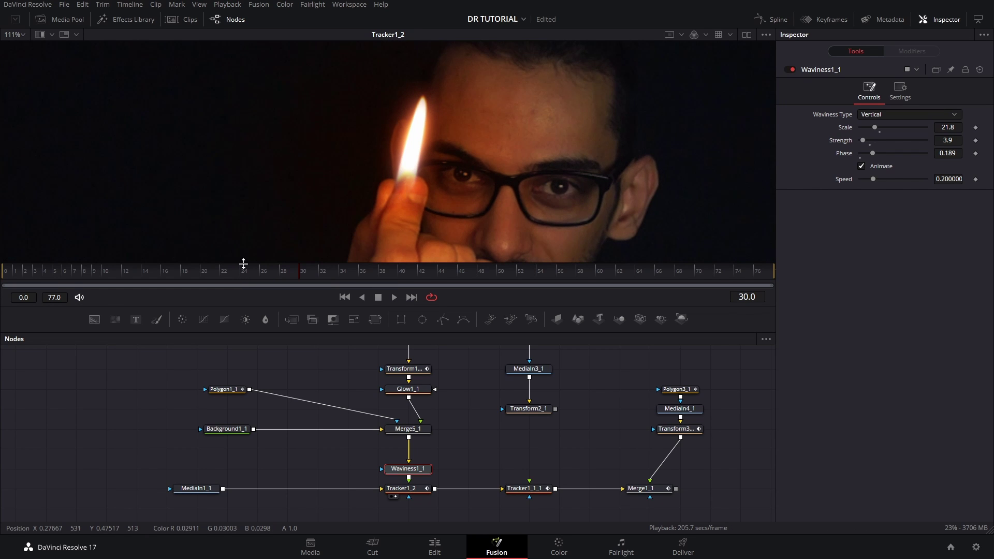
pyautogui.press('space')
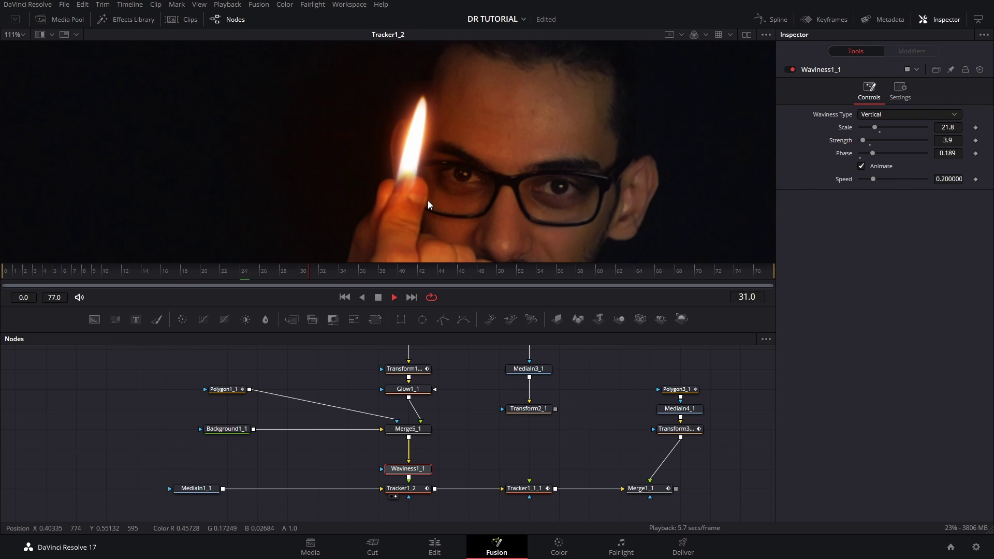
pyautogui.press('space')
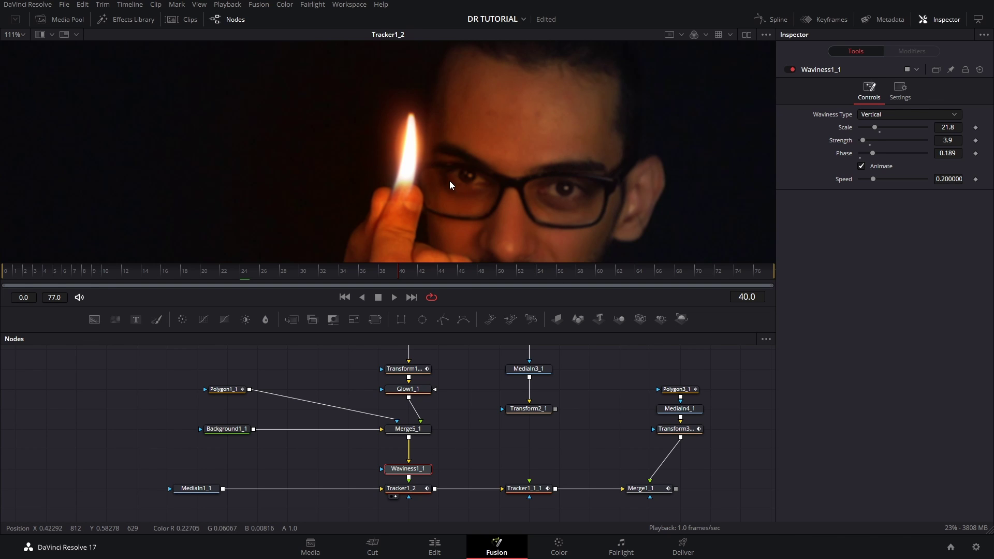
# Move Waviness1_1 up directly beneath Merge5_1 and show Tracker1_1_1 in the viewer
pyautogui.scroll(3, 450, 180)
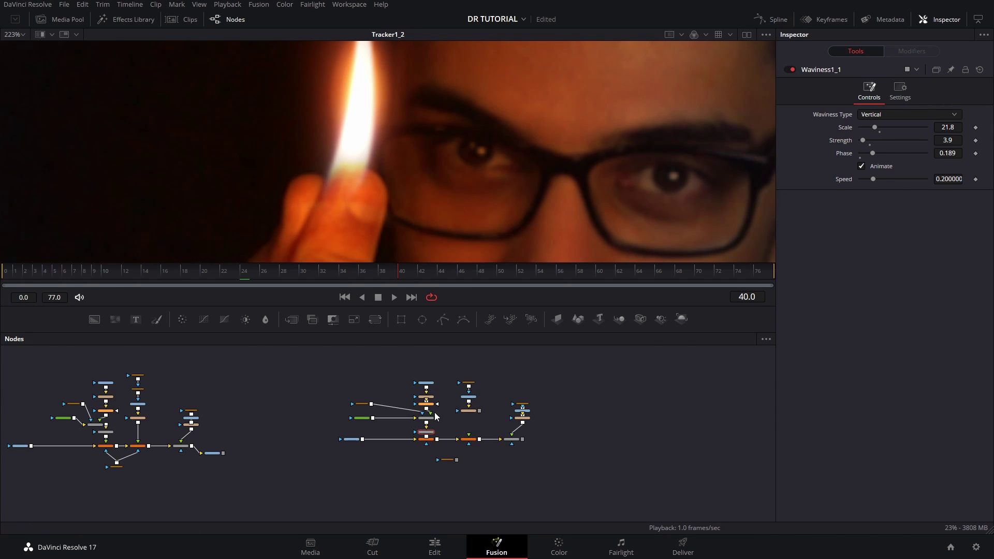
pyautogui.moveTo(409, 465); pyautogui.dragTo(409, 444)
pyautogui.click(523, 485)
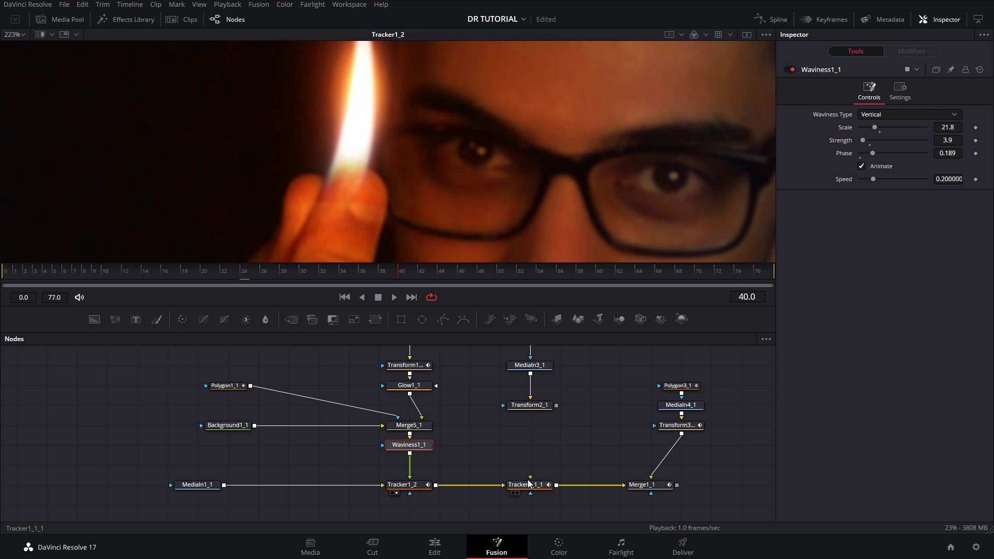
pyautogui.click(419, 489)
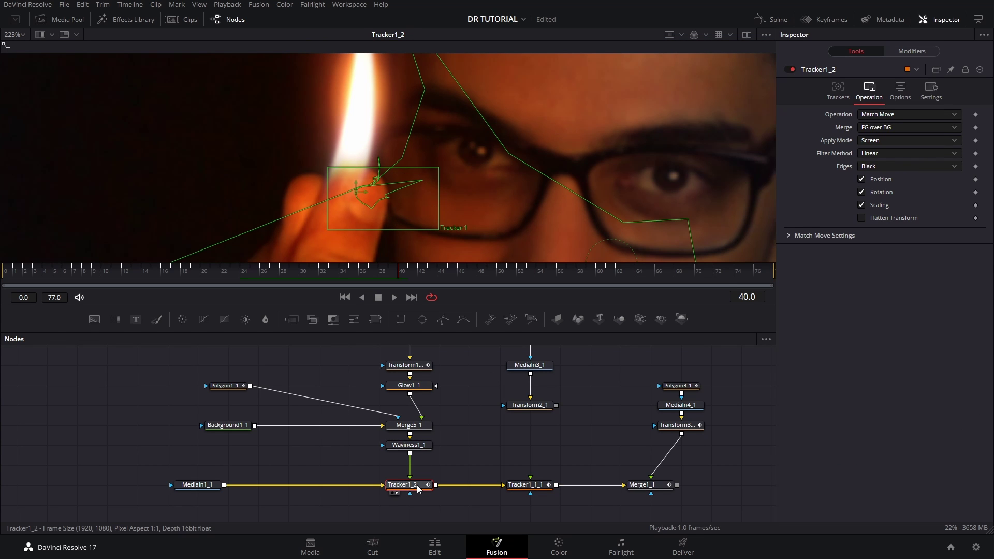
pyautogui.click(507, 491)
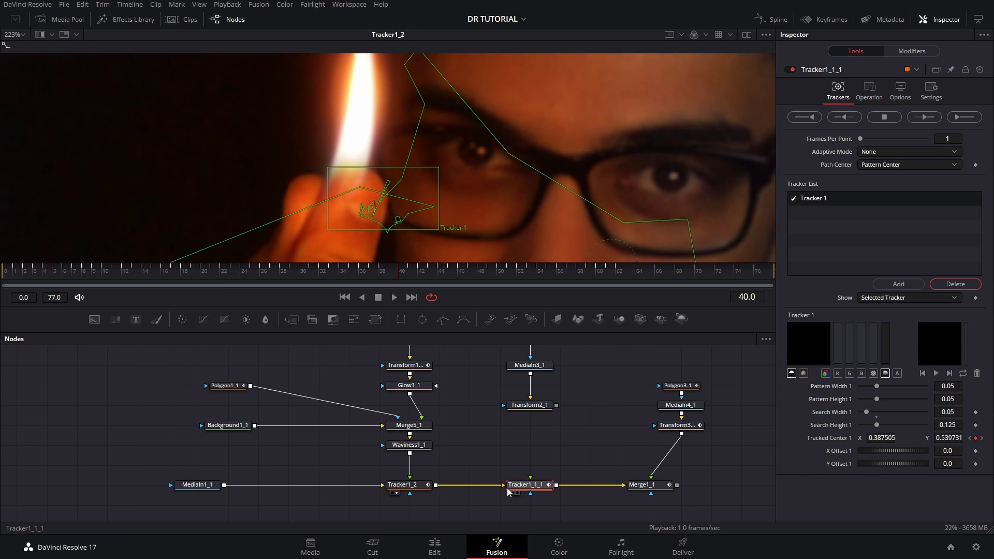
pyautogui.click(513, 493)
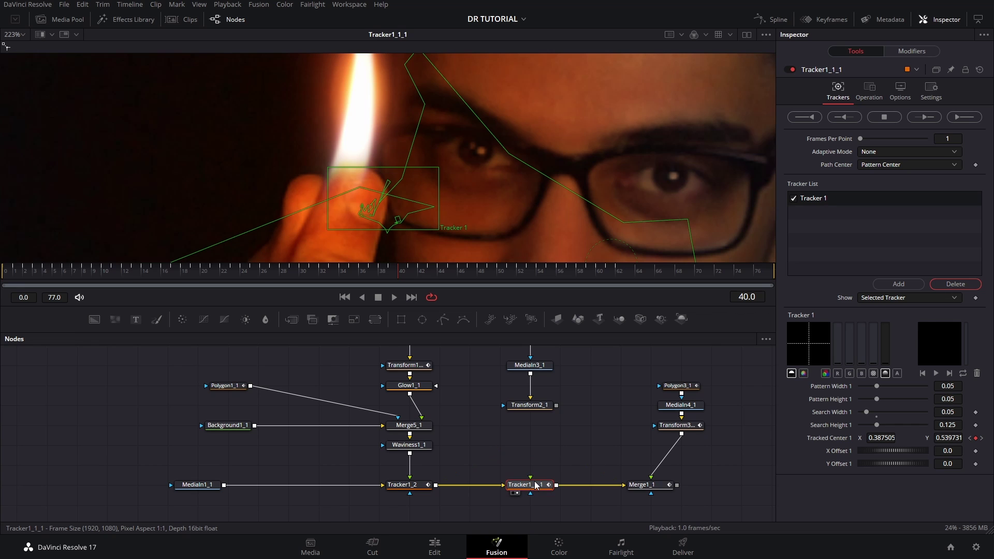
# Connect Transform2_1 to Tracker1_1_1's foreground input and inspect the added flame around the fingertip up close
pyautogui.moveTo(556, 405); pyautogui.dragTo(540, 494)
pyautogui.scroll(2, 563, 377)
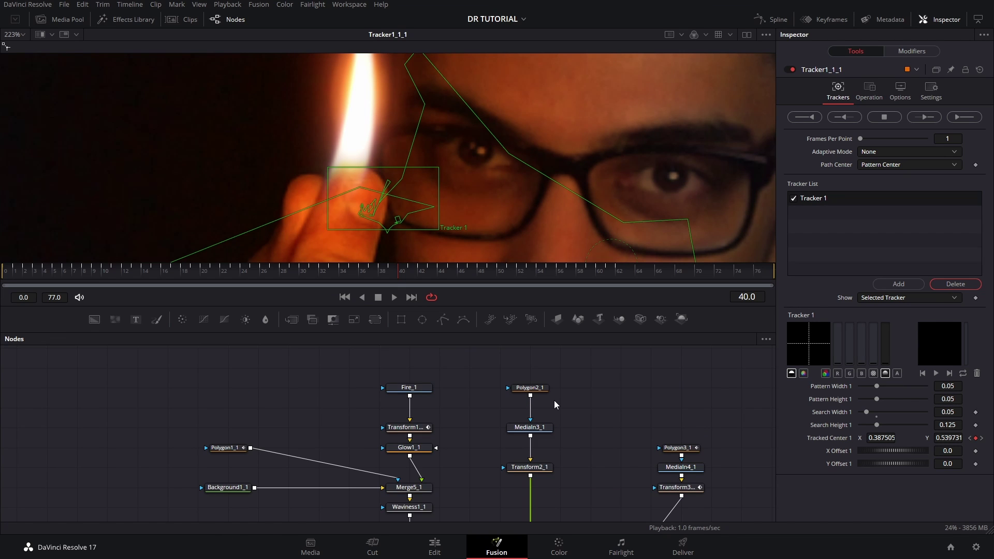
pyautogui.scroll(-2, 554, 400)
pyautogui.scroll(-4, 424, 160)
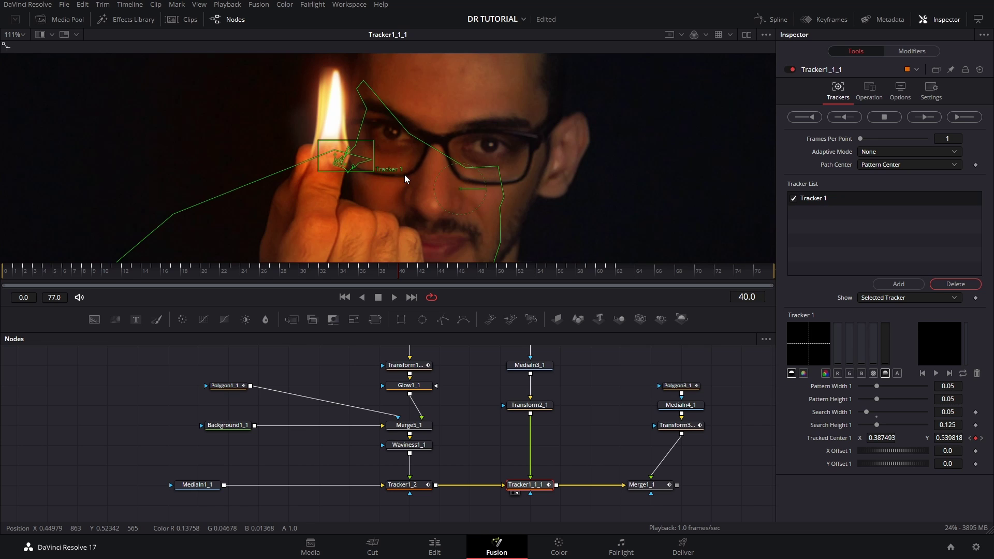
pyautogui.scroll(4, 405, 175)
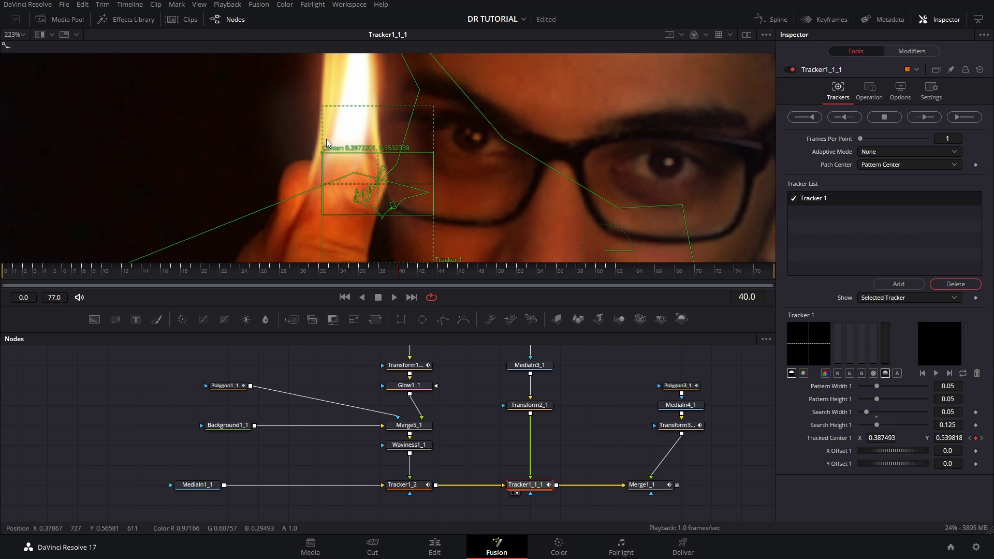
pyautogui.moveTo(347, 158); pyautogui.dragTo(385, 196)
pyautogui.click(454, 415)
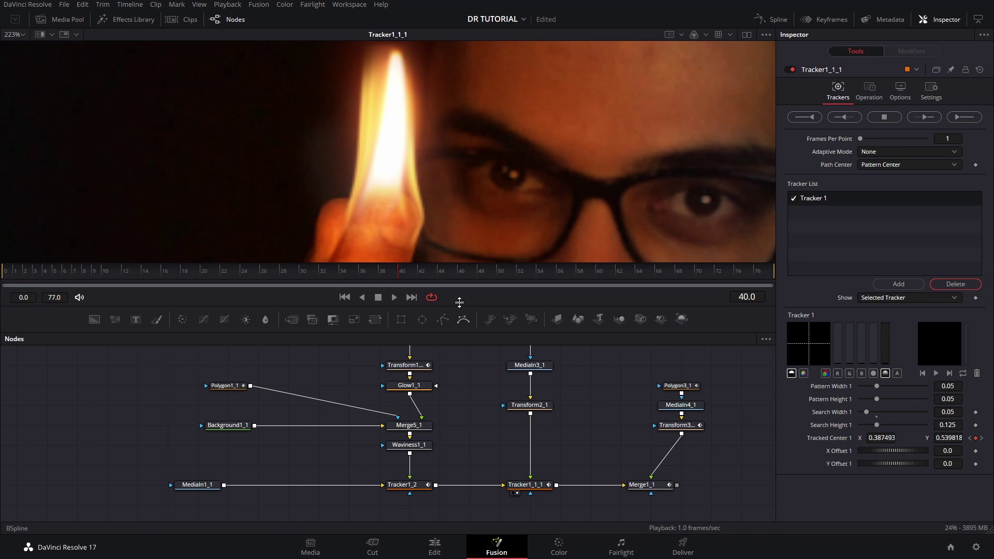
# Compare the output of Tracker1_2 with Tracker1_1_1 in the viewer, and show the MediaIn3_1 flame clip
pyautogui.moveTo(419, 486); pyautogui.dragTo(386, 206)
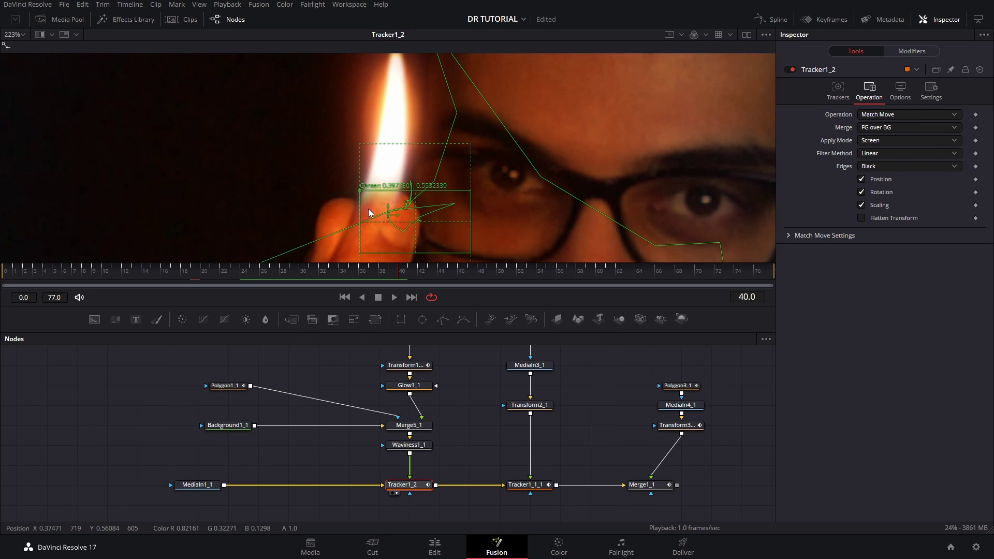
pyautogui.moveTo(544, 487); pyautogui.dragTo(399, 184)
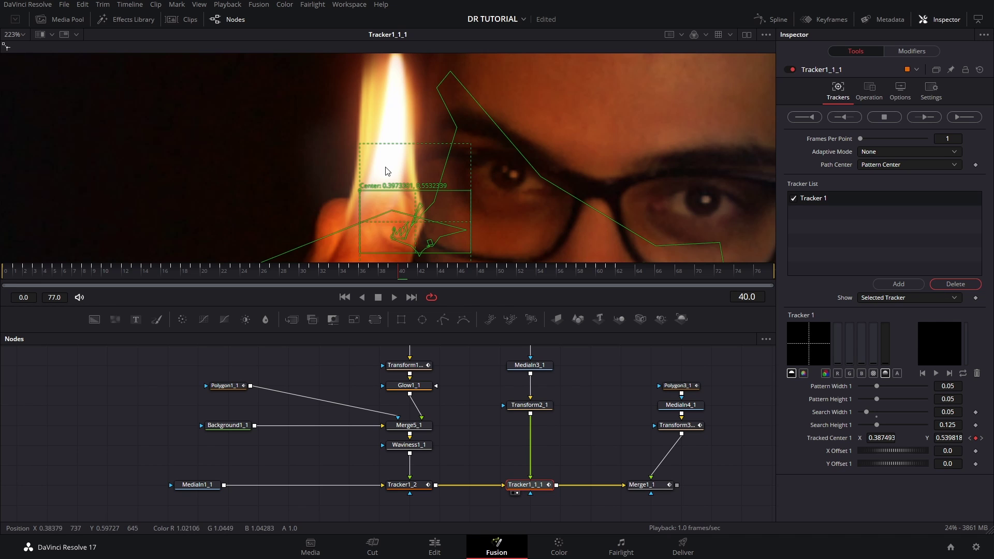
pyautogui.moveTo(530, 365); pyautogui.dragTo(557, 162)
pyautogui.scroll(4, 539, 185)
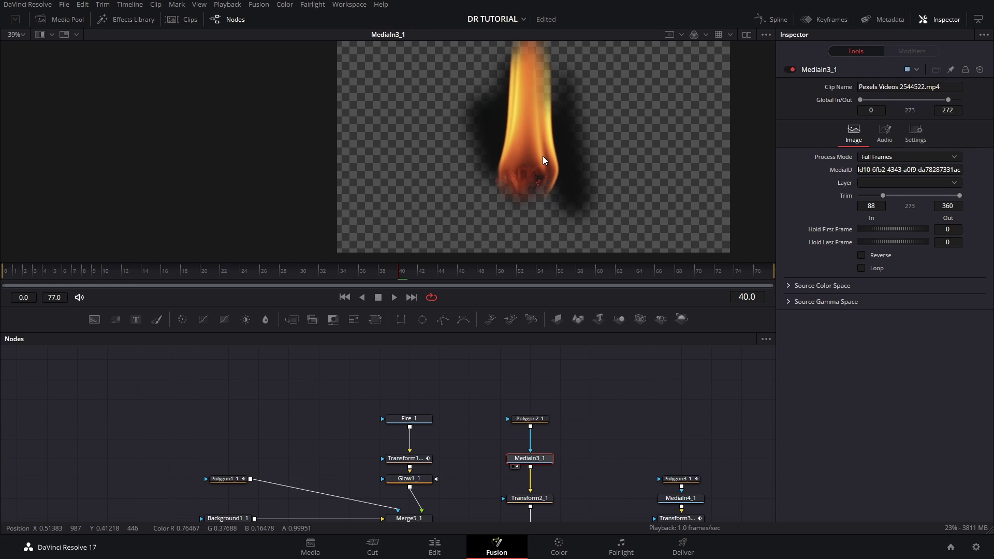
# Disconnect the Polygon2_1 mask from MediaIn3_1 to view the unmasked flame clip, and reconnect it to MediaIn3_1
pyautogui.click(531, 419)
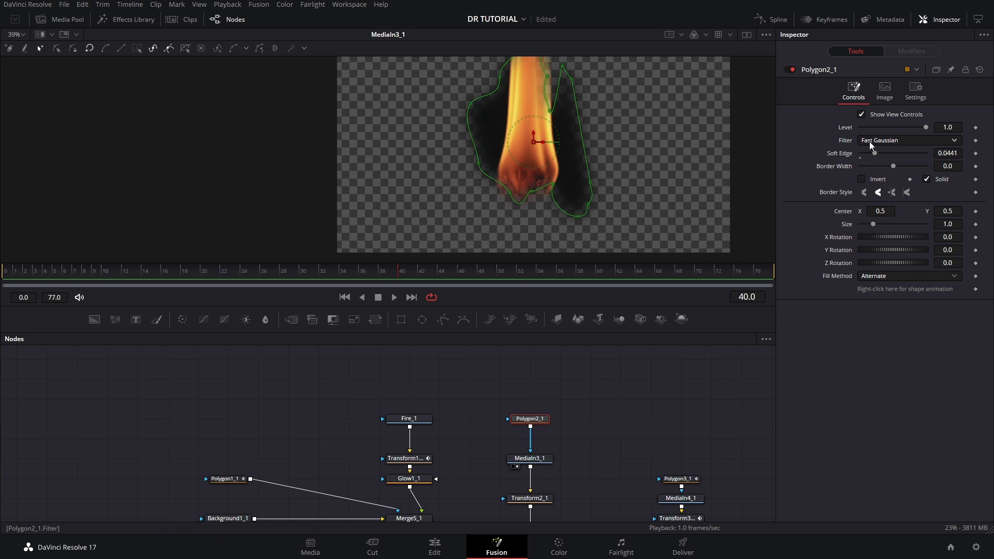
pyautogui.click(530, 443)
pyautogui.scroll(-2, 549, 156)
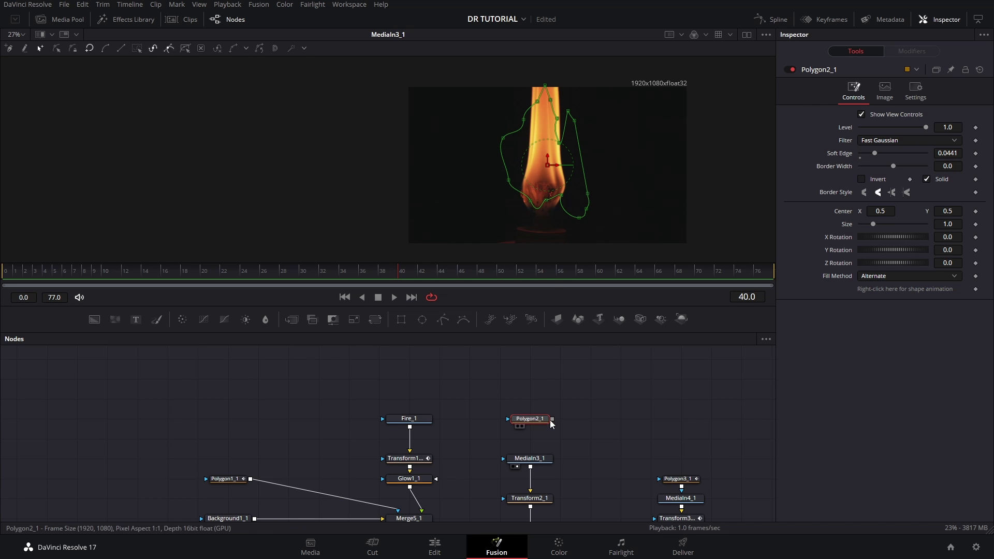
pyautogui.moveTo(552, 419); pyautogui.dragTo(534, 459)
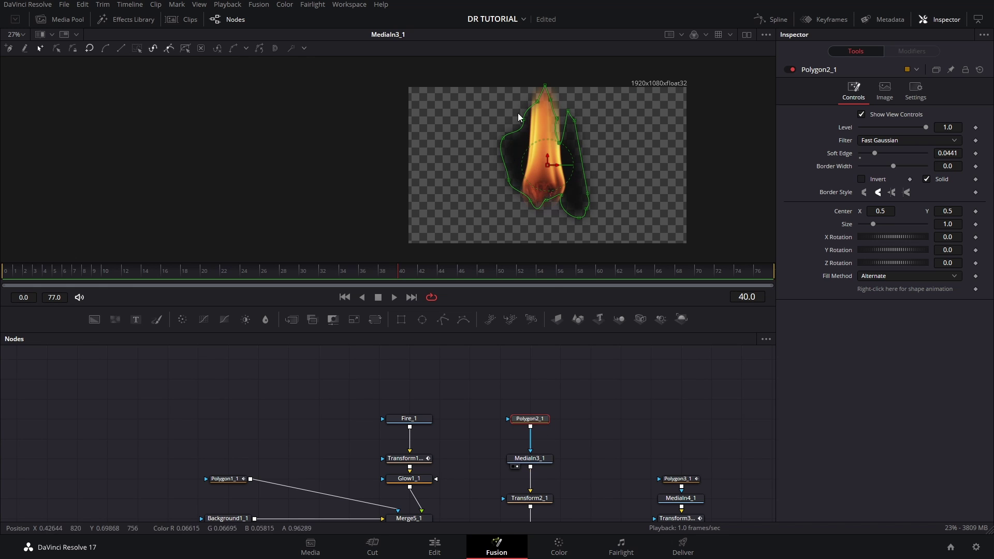
pyautogui.scroll(2, 552, 211)
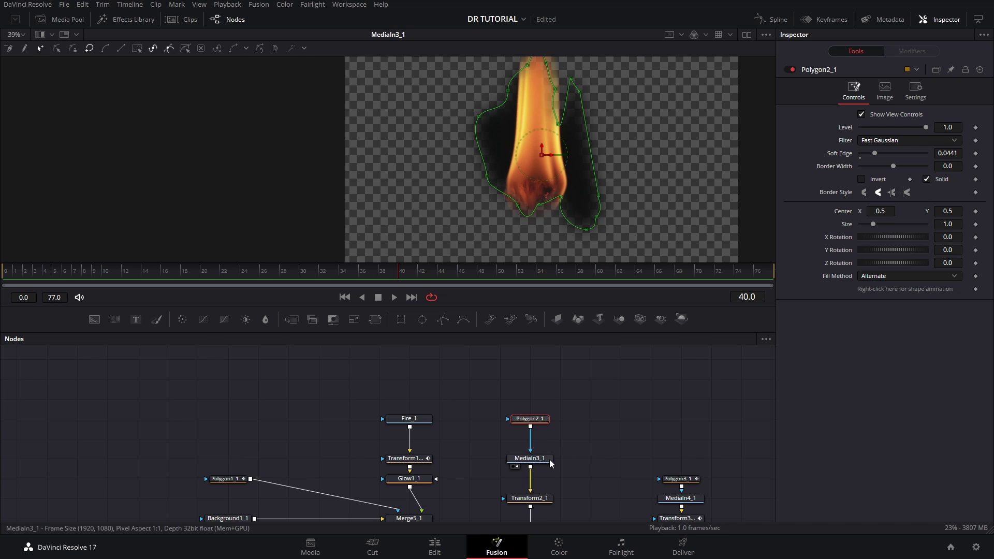
# Show Transform2_1 in the viewer to examine the size and position of the masked flame
pyautogui.scroll(-5, 539, 429)
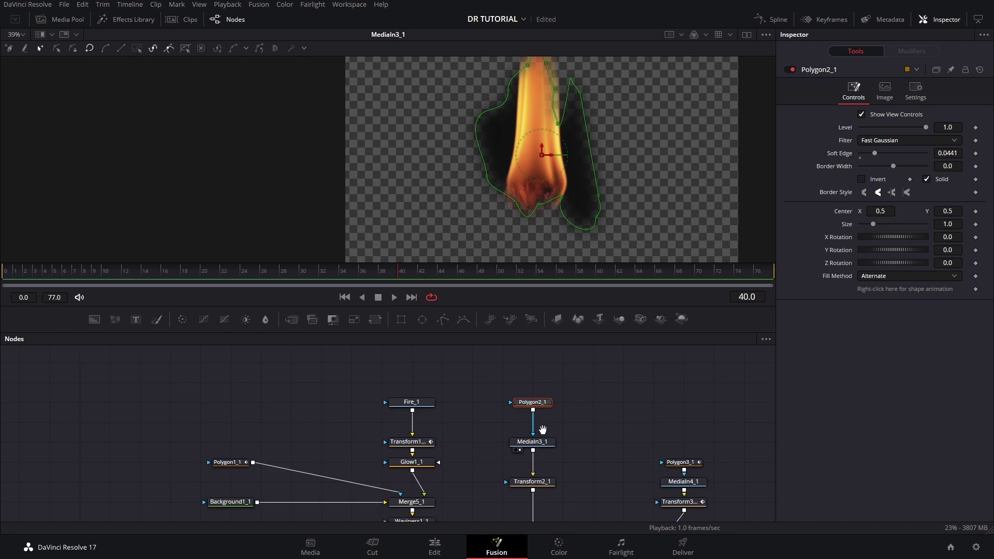
pyautogui.click(545, 386)
pyautogui.press('2')
pyautogui.moveTo(571, 207); pyautogui.dragTo(547, 144)
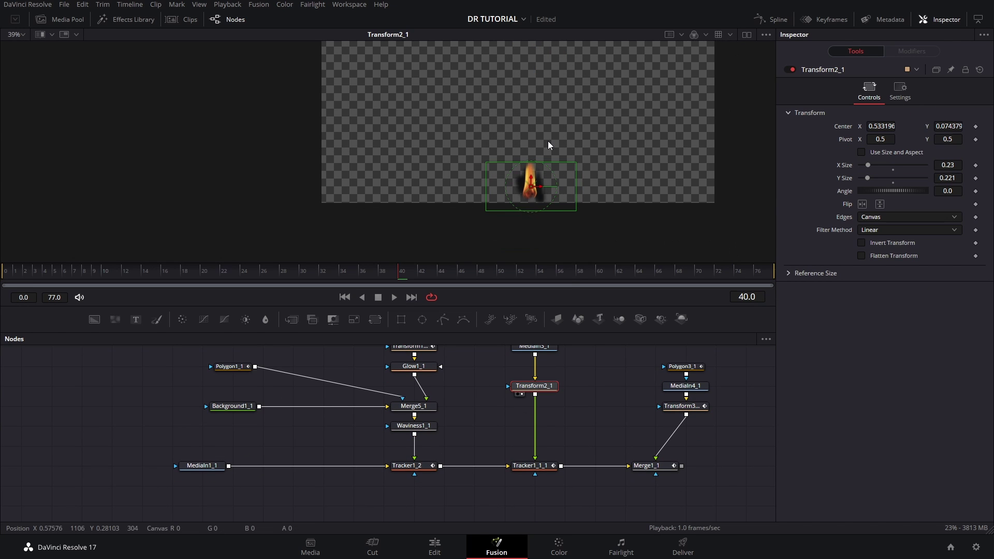
# Show Tracker1_1_1 in the viewer and open its operation settings to examine the merge and apply mode
pyautogui.click(541, 466)
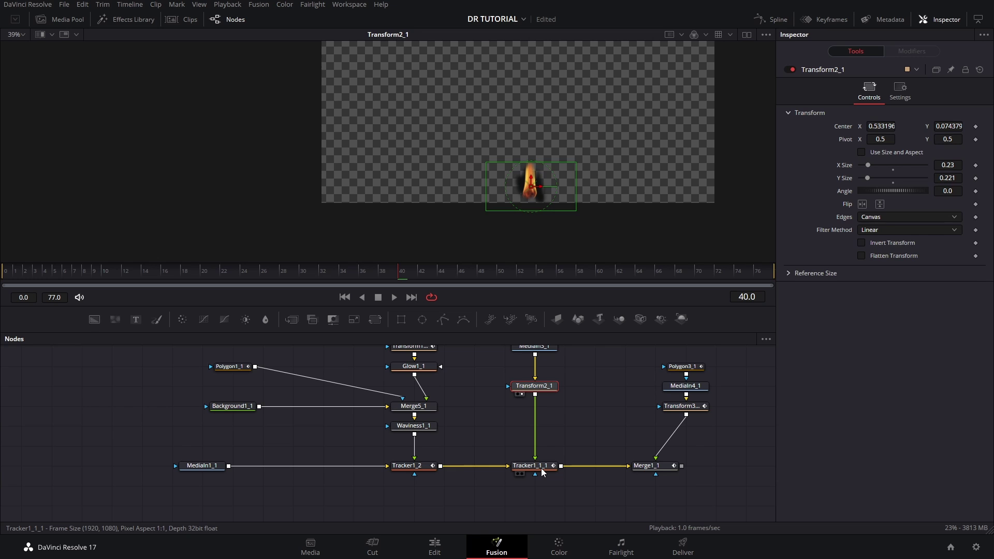
pyautogui.press('1')
pyautogui.scroll(3, 459, 117)
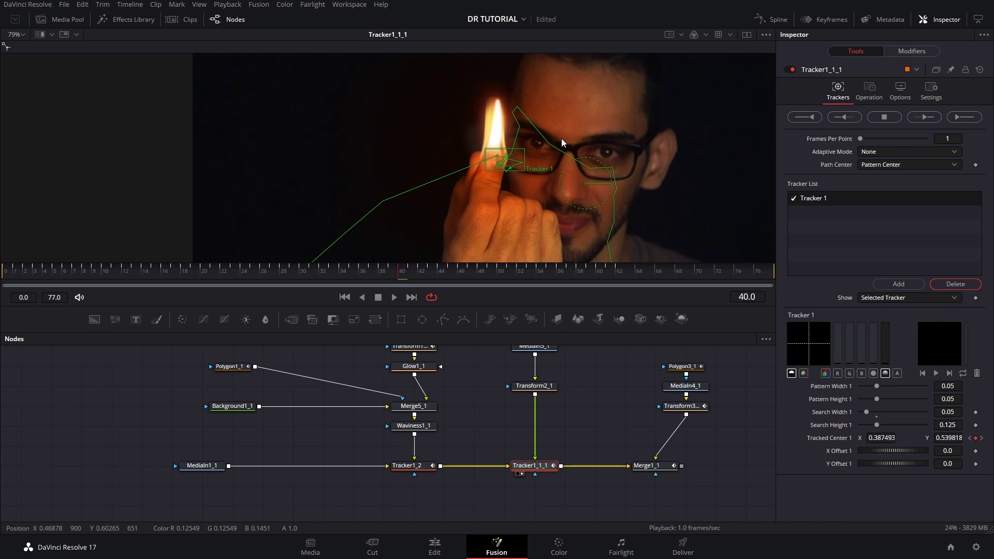
pyautogui.scroll(3, 561, 139)
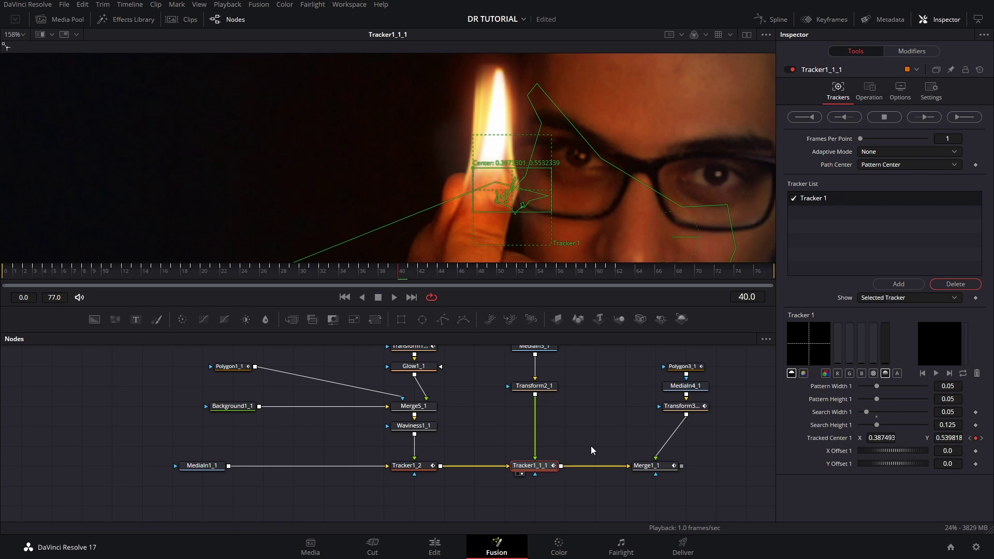
pyautogui.click(872, 92)
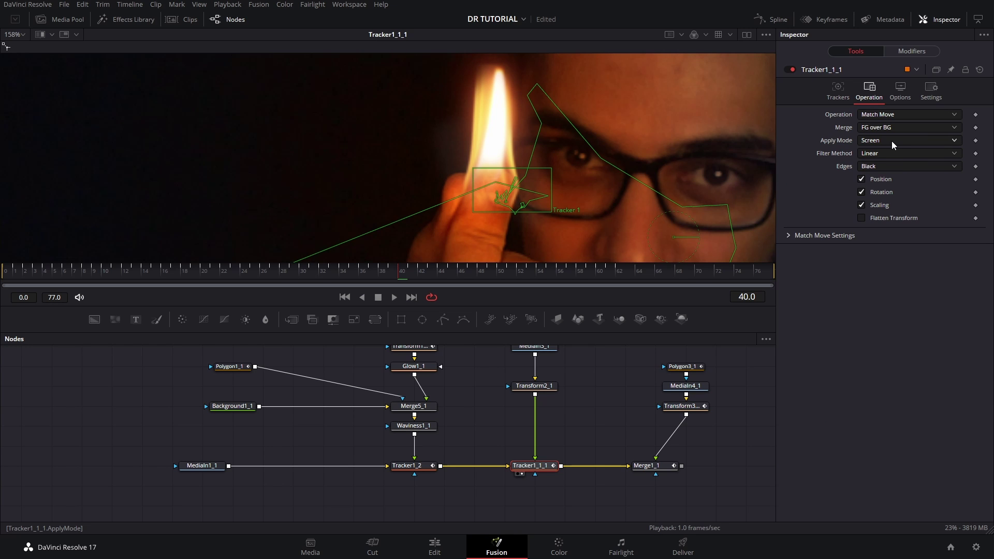
# Connect Rectangle1_1 as the effect mask of both Tracker1_2 and Tracker1_1_1
pyautogui.click(587, 416)
pyautogui.scroll(-5, 497, 157)
pyautogui.moveTo(497, 158); pyautogui.dragTo(414, 139)
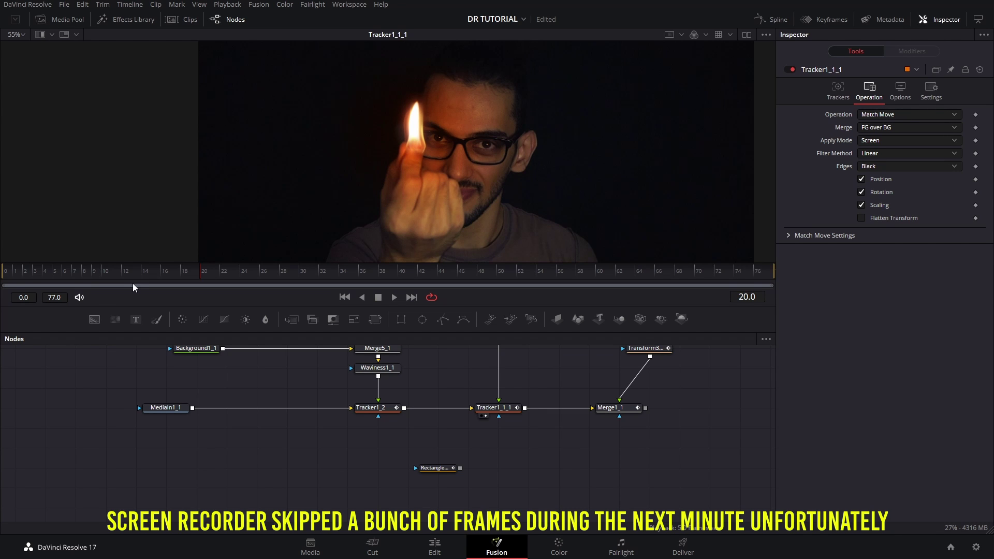
pyautogui.click(455, 468)
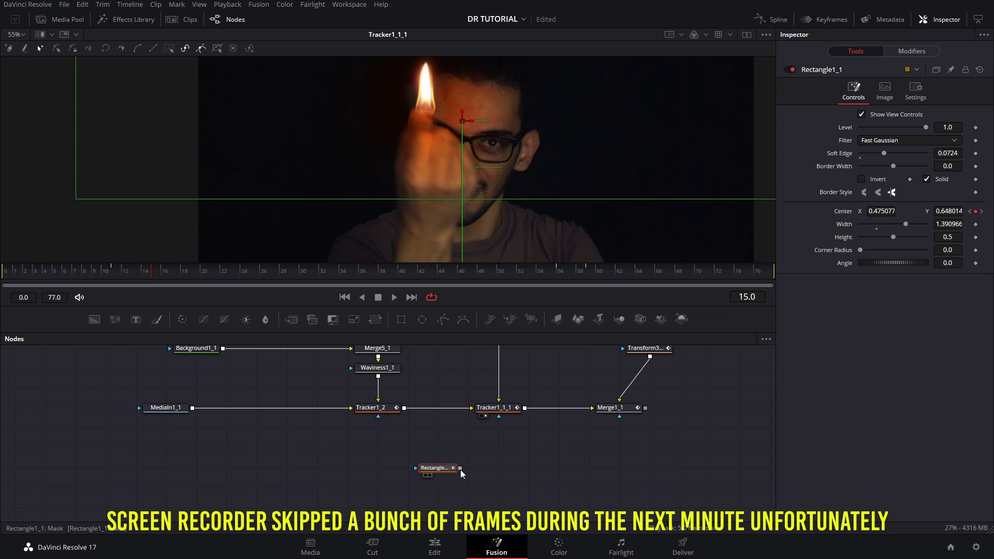
pyautogui.moveTo(460, 469); pyautogui.dragTo(378, 409)
pyautogui.moveTo(438, 462); pyautogui.dragTo(499, 409)
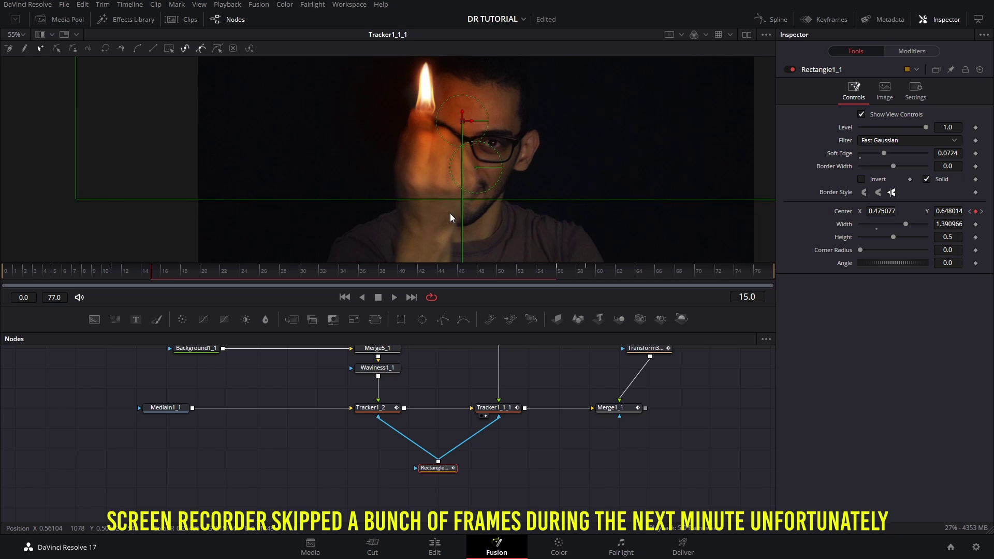
# Go to the Rectangle1_1 keyframe at frame 11 and scrub toward frame 15 to examine the mask's upward movement
pyautogui.hotkey('alt', '[')
pyautogui.moveTo(512, 198); pyautogui.dragTo(475, 154)
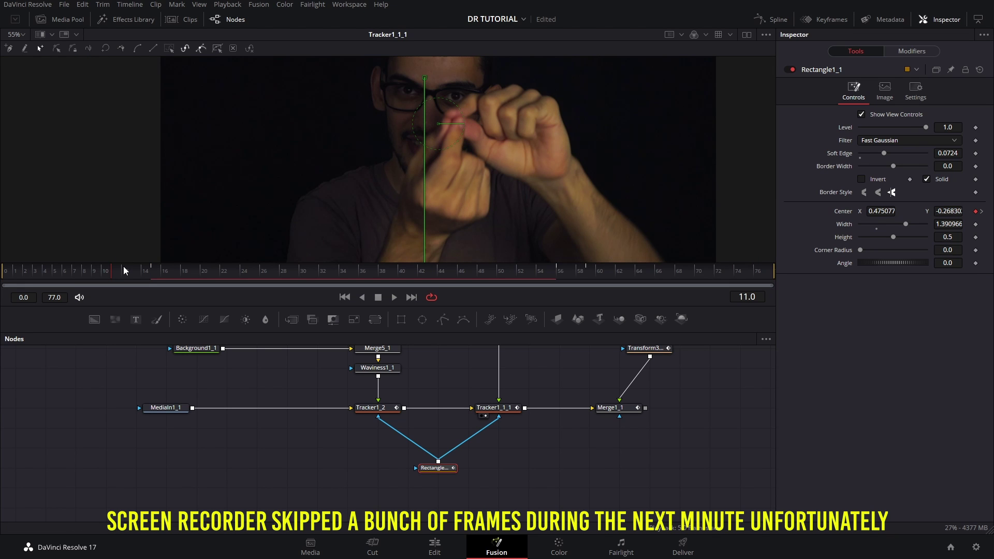
pyautogui.moveTo(123, 267); pyautogui.dragTo(142, 268)
pyautogui.scroll(-3, 328, 133)
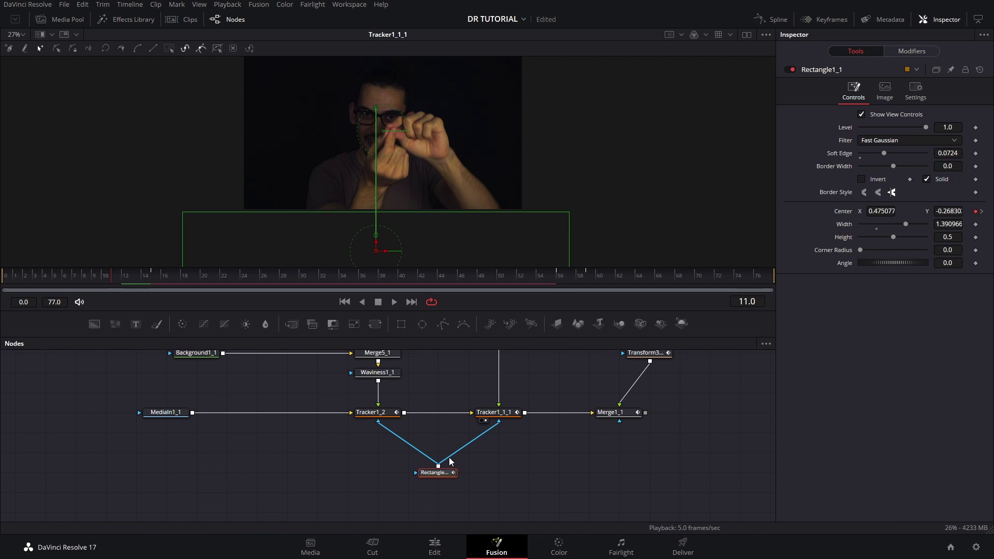
pyautogui.moveTo(139, 280); pyautogui.dragTo(151, 279)
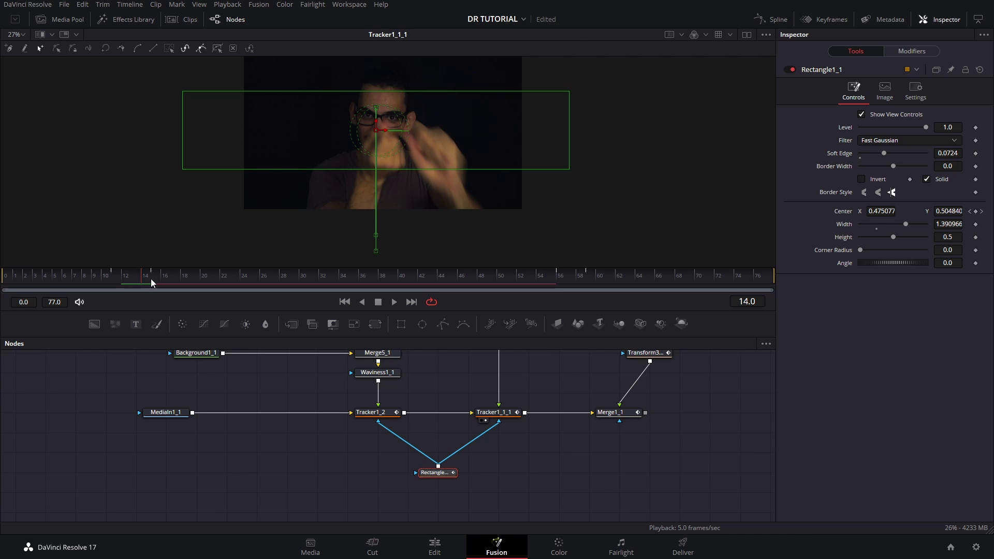
# Scrub from frame 56 to 63 to examine how the Rectangle1_1 mask moves down and removes the flame
pyautogui.moveTo(151, 279); pyautogui.dragTo(559, 280)
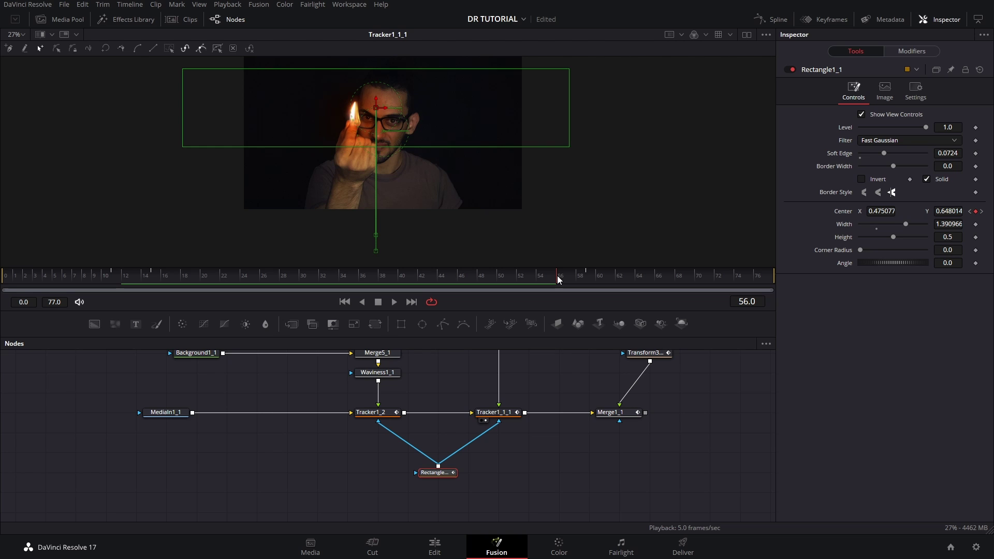
pyautogui.moveTo(559, 280); pyautogui.dragTo(590, 286)
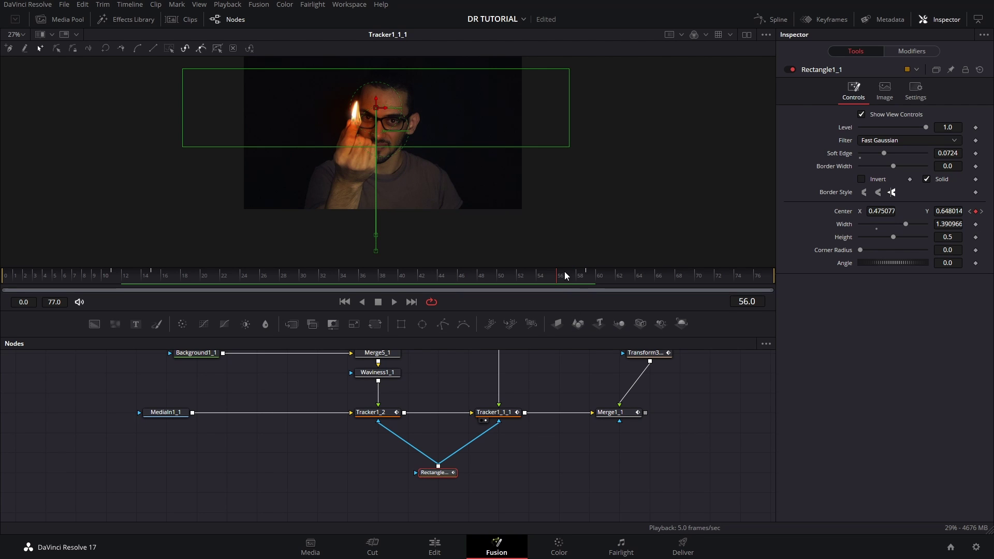
pyautogui.scroll(5, 465, 400)
pyautogui.scroll(-4, 438, 449)
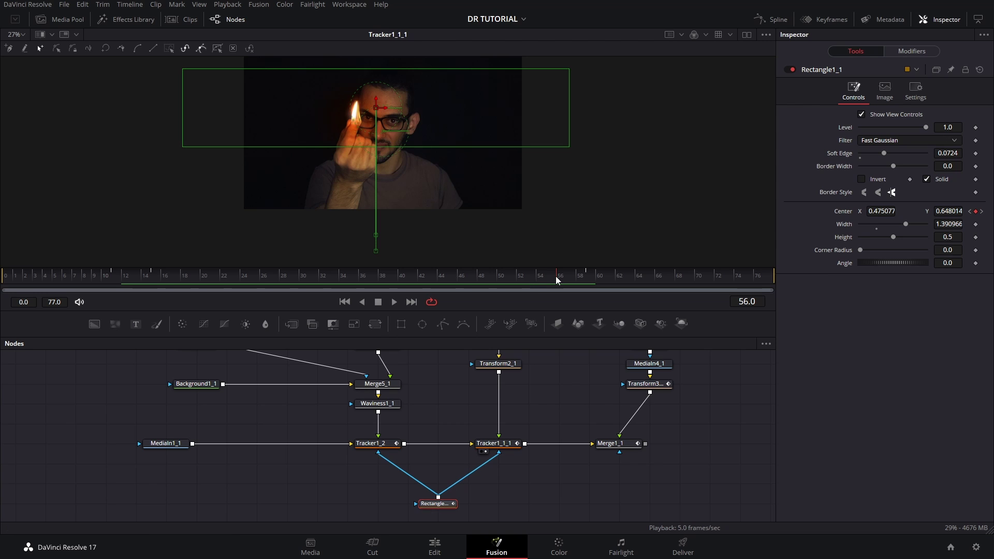
pyautogui.moveTo(563, 279); pyautogui.dragTo(632, 286)
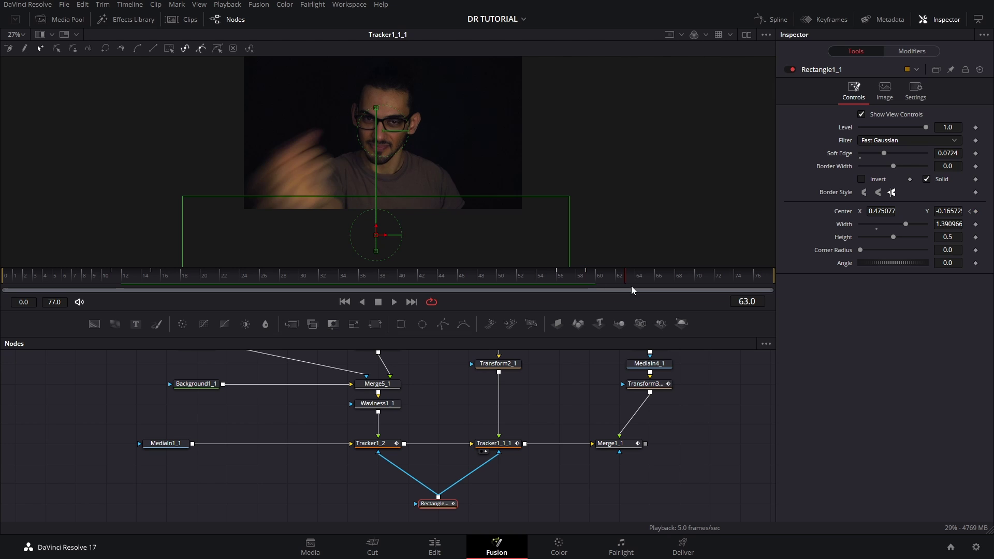
# Show Merge1_1 in the viewer and play frames 52 to 58 to preview the smoke replacing the flame
pyautogui.click(621, 444)
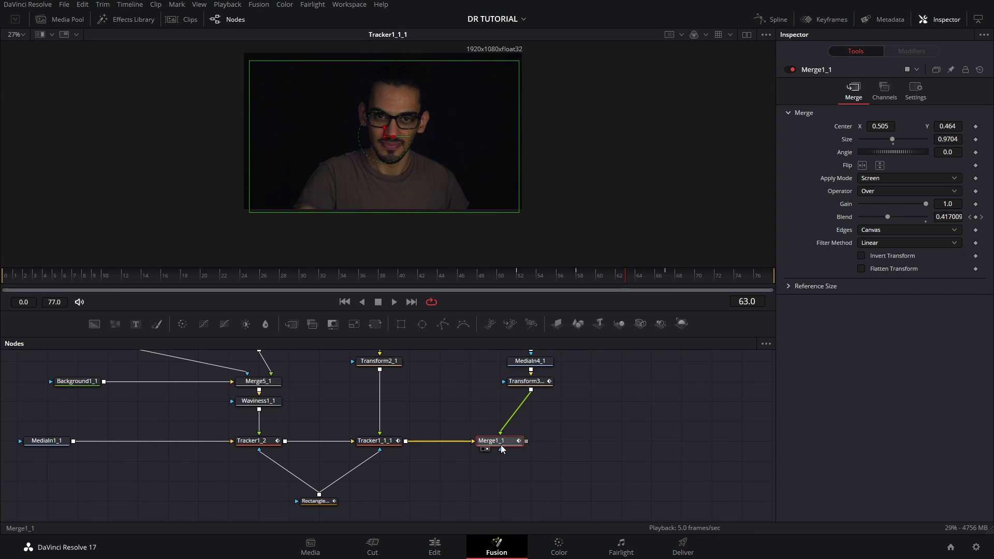
pyautogui.press('1')
pyautogui.click(522, 278)
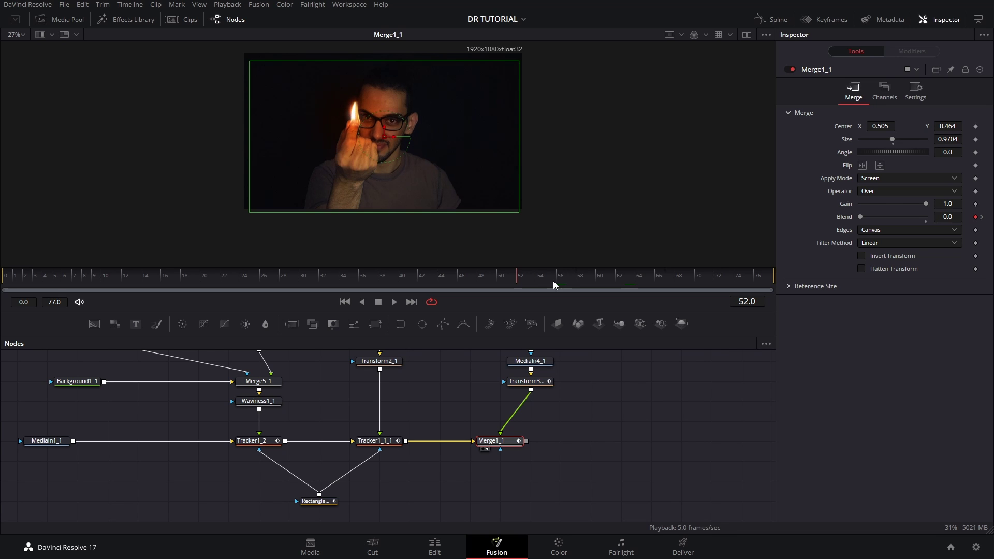
pyautogui.scroll(-1, 474, 180)
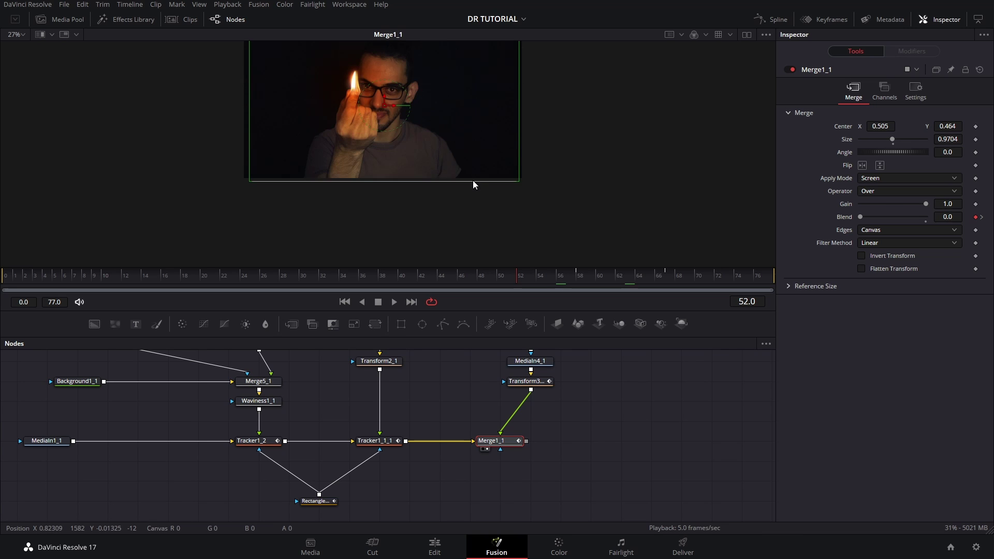
pyautogui.moveTo(451, 137); pyautogui.dragTo(497, 181)
pyautogui.press('space')
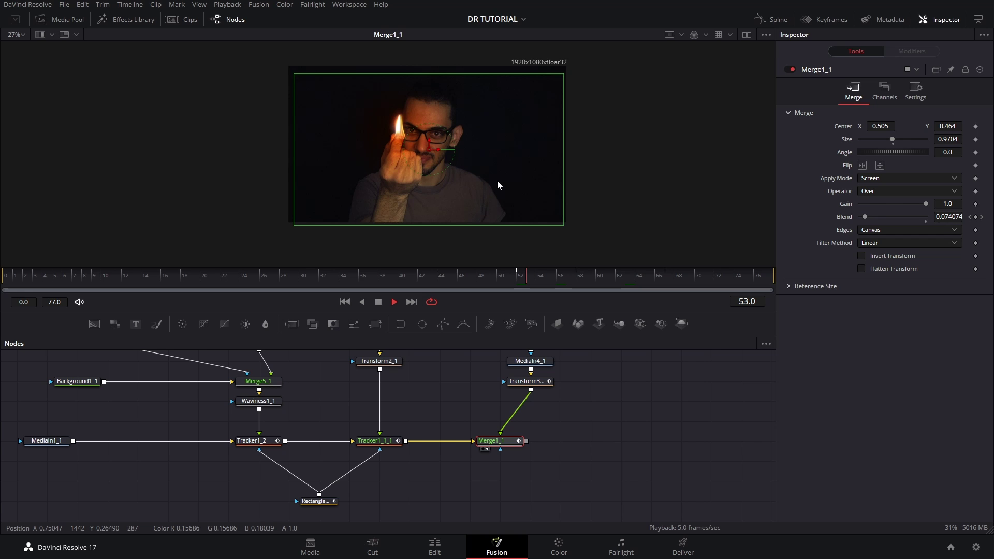
pyautogui.press('space')
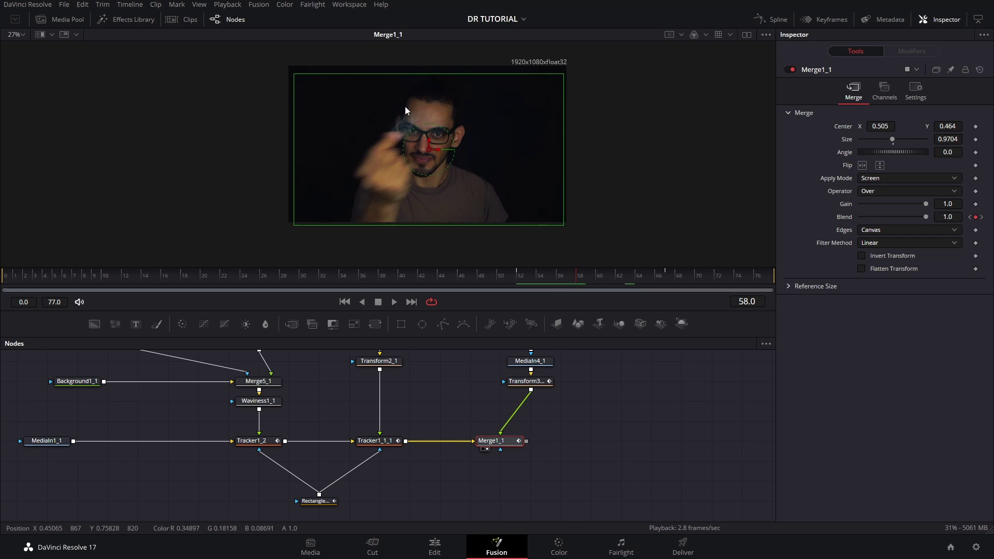
# Play Merge1_1 from frame 58 to 61 to examine the smoke beside the face up close
pyautogui.scroll(1, 405, 108)
pyautogui.scroll(5, 421, 220)
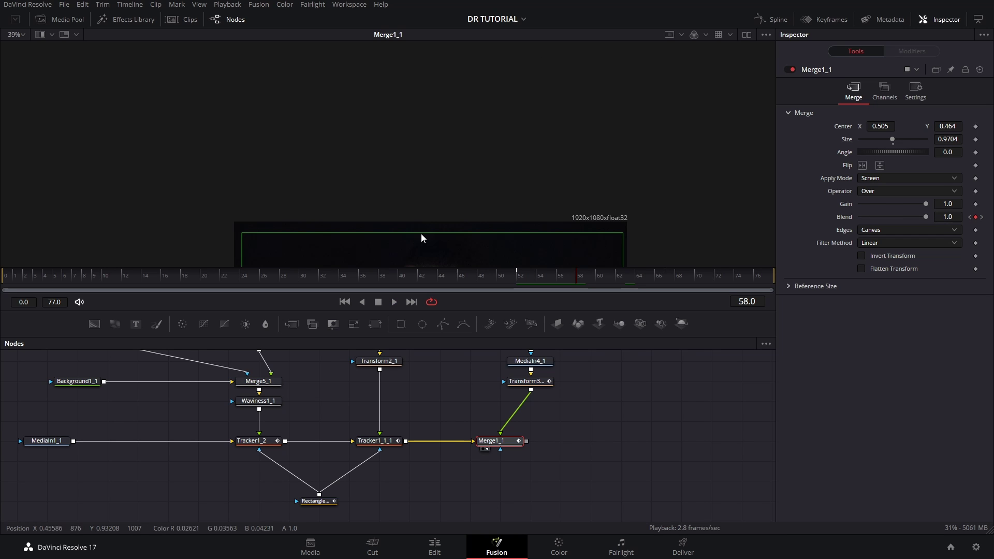
pyautogui.scroll(1, 421, 234)
pyautogui.moveTo(421, 234); pyautogui.dragTo(434, 26)
pyautogui.scroll(2, 434, 141)
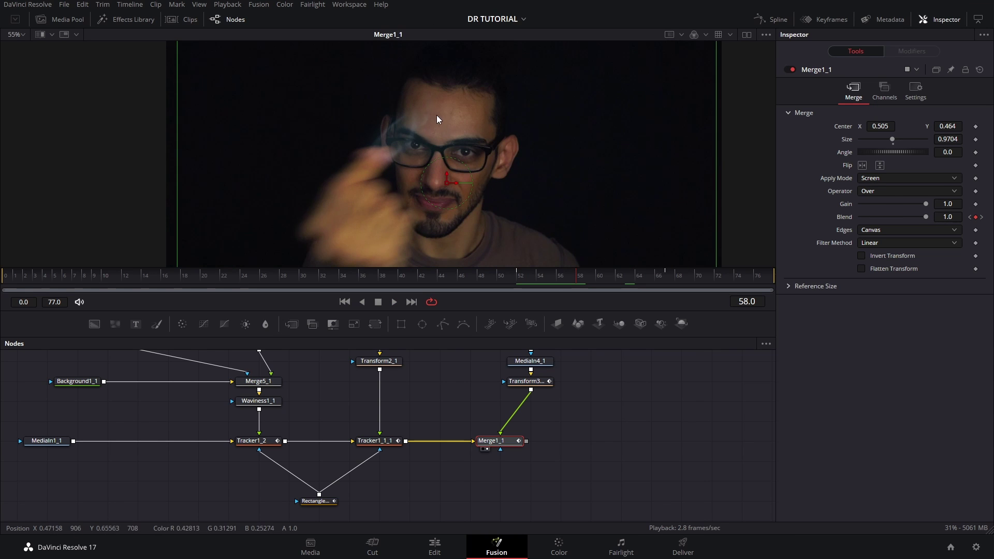
pyautogui.press('space')
pyautogui.press('space')
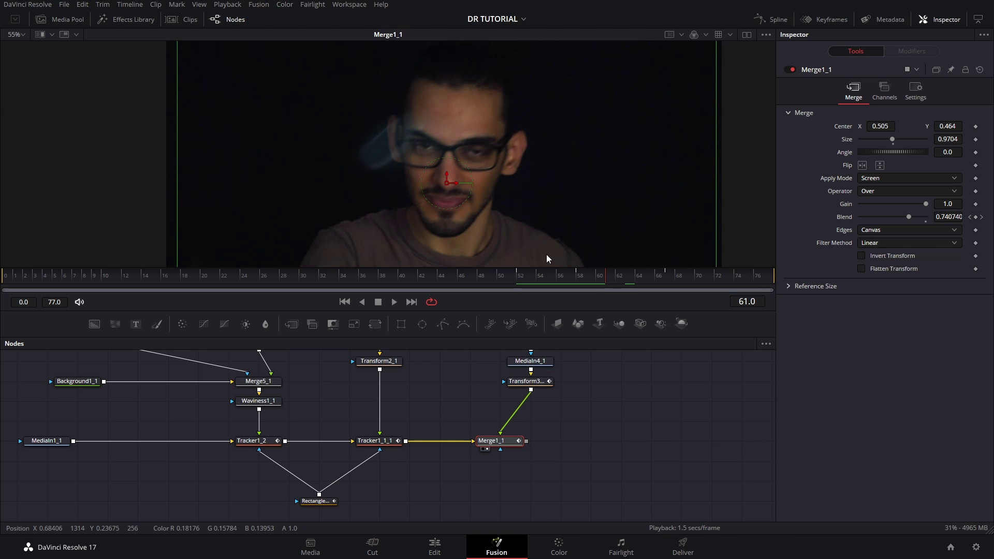
# Replay Merge1_1 from frame 51 to 62 and scrub back over the range to check the smoke's fade
pyautogui.click(517, 283)
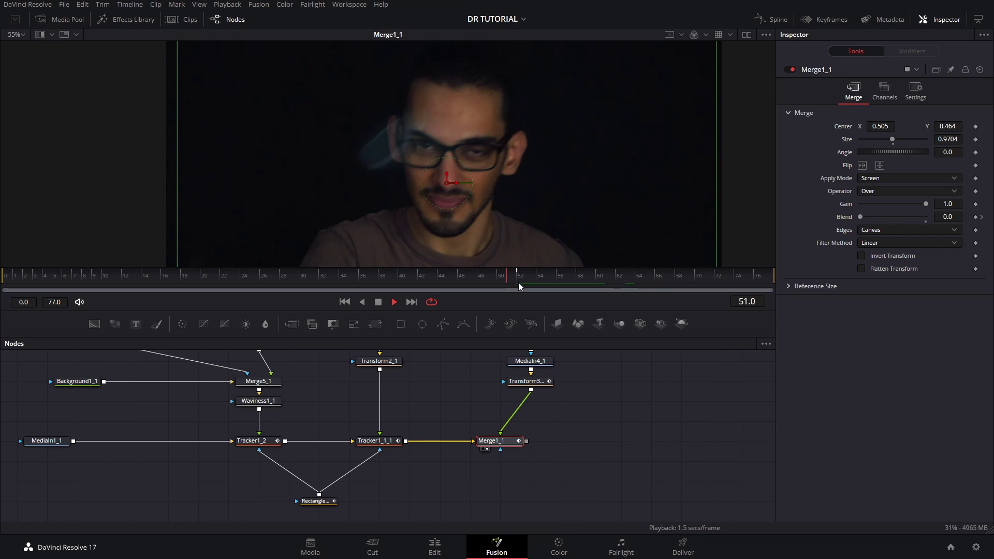
pyautogui.press('space')
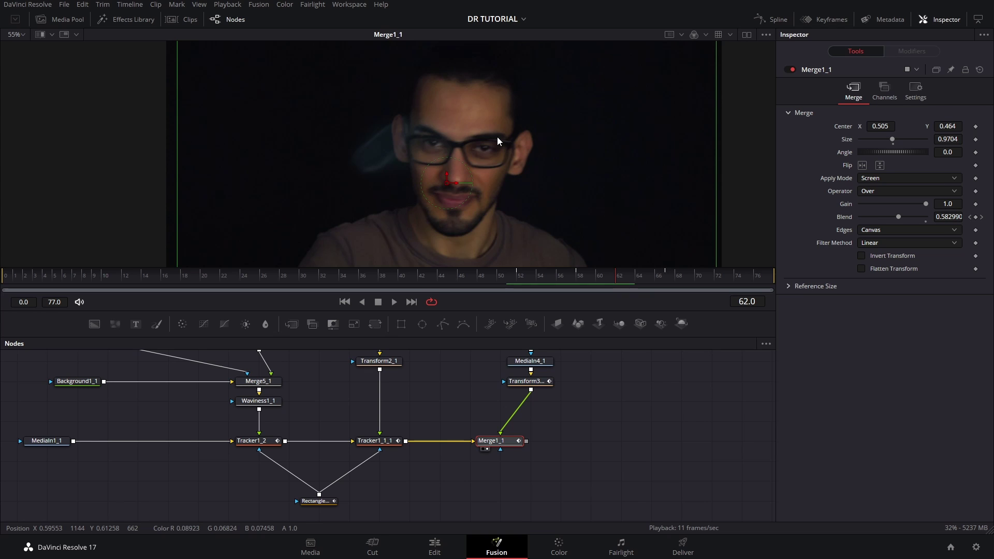
pyautogui.moveTo(522, 274); pyautogui.dragTo(608, 281)
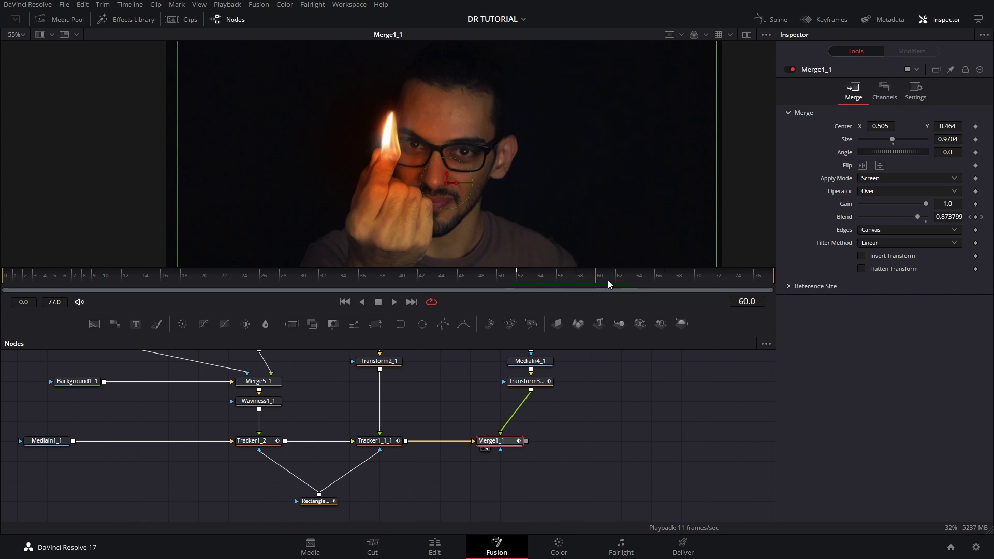
pyautogui.moveTo(577, 384); pyautogui.dragTo(504, 425)
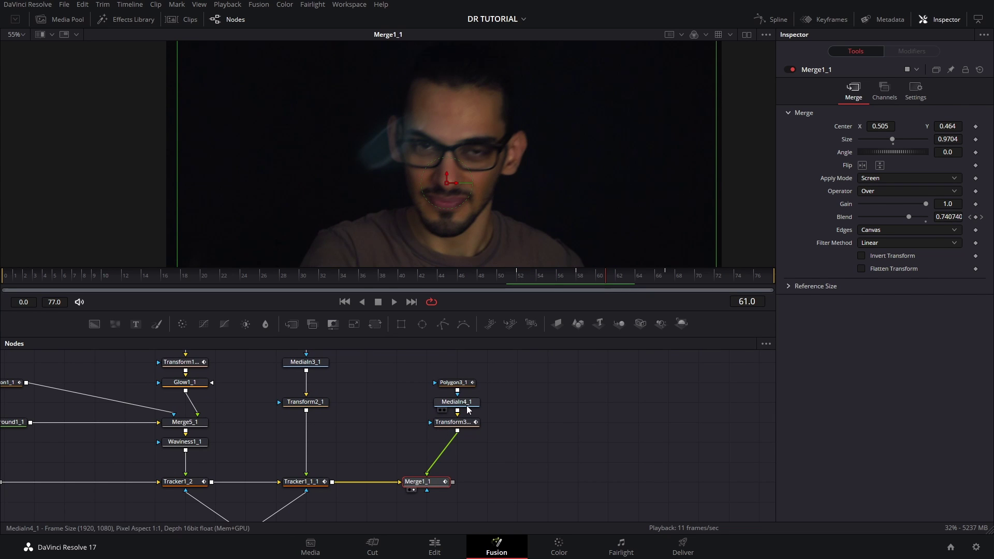
# Show MediaIn4_1 in the viewer, detach the Polygon3_1 mask to examine the full smoke clip, and reconnect the mask
pyautogui.click(467, 406)
pyautogui.press('2')
pyautogui.scroll(-3, 504, 136)
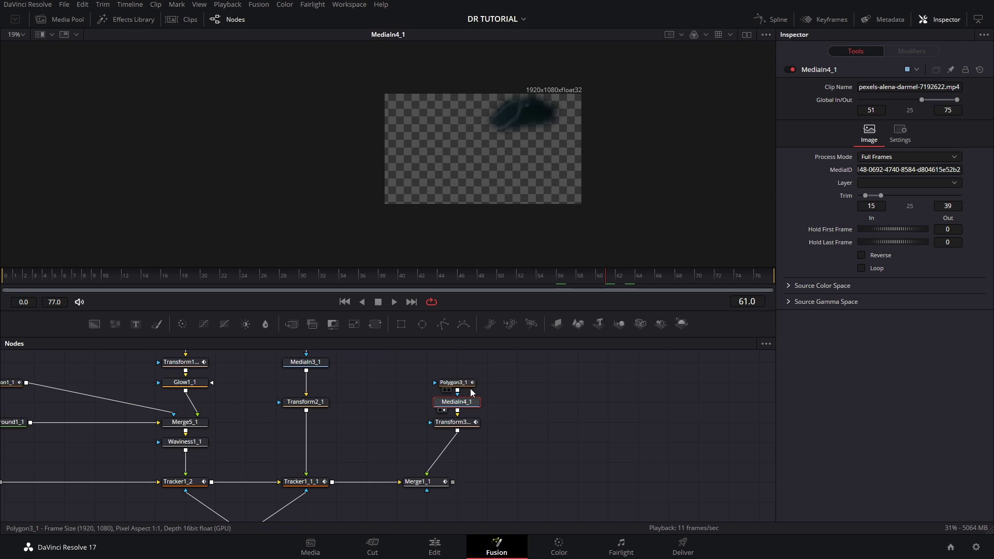
pyautogui.moveTo(467, 384); pyautogui.dragTo(466, 365)
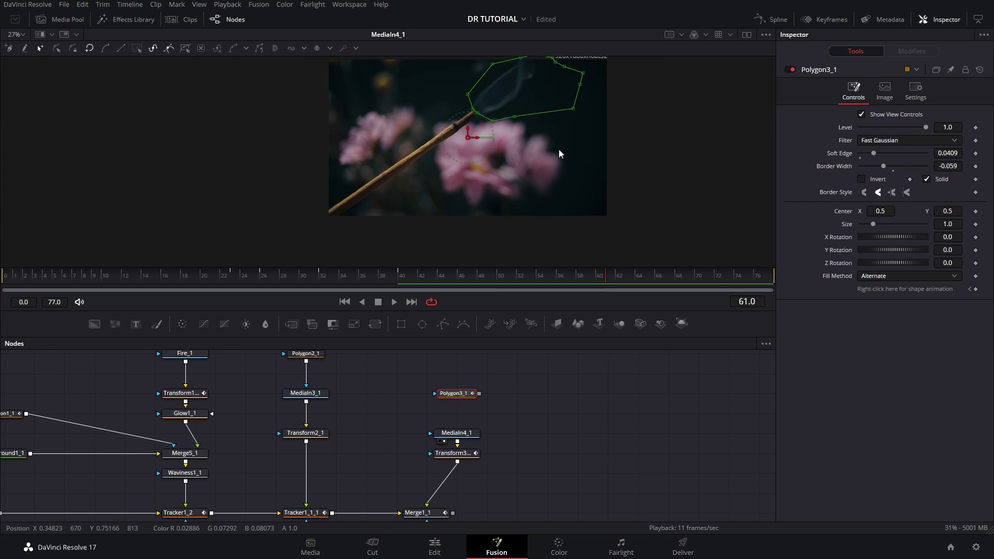
pyautogui.moveTo(531, 170); pyautogui.dragTo(534, 211)
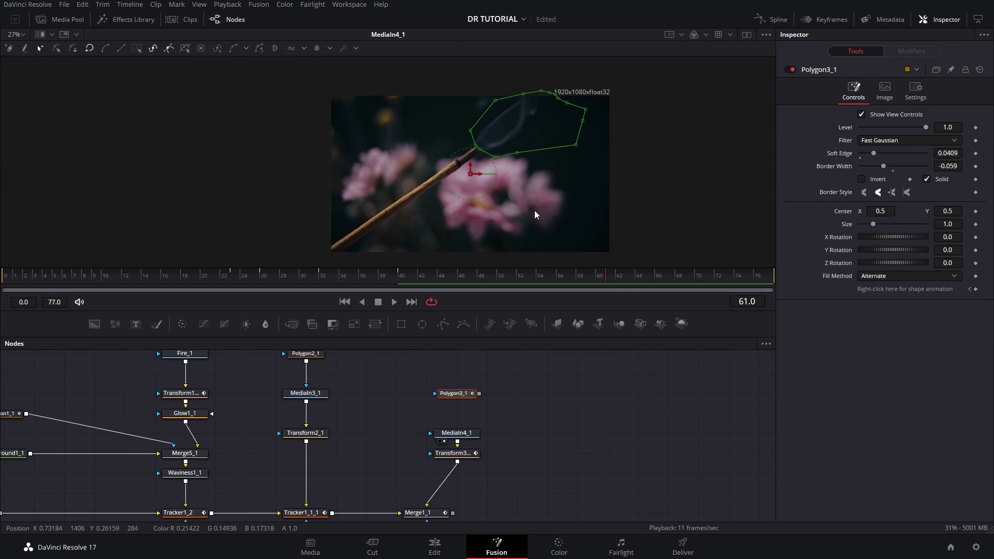
pyautogui.scroll(1, 489, 180)
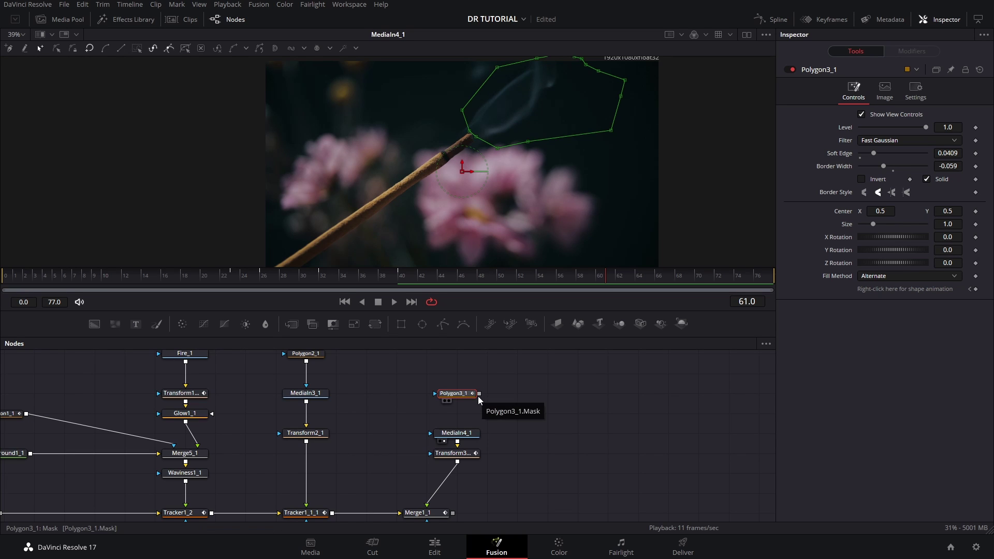
pyautogui.moveTo(479, 393); pyautogui.dragTo(466, 433)
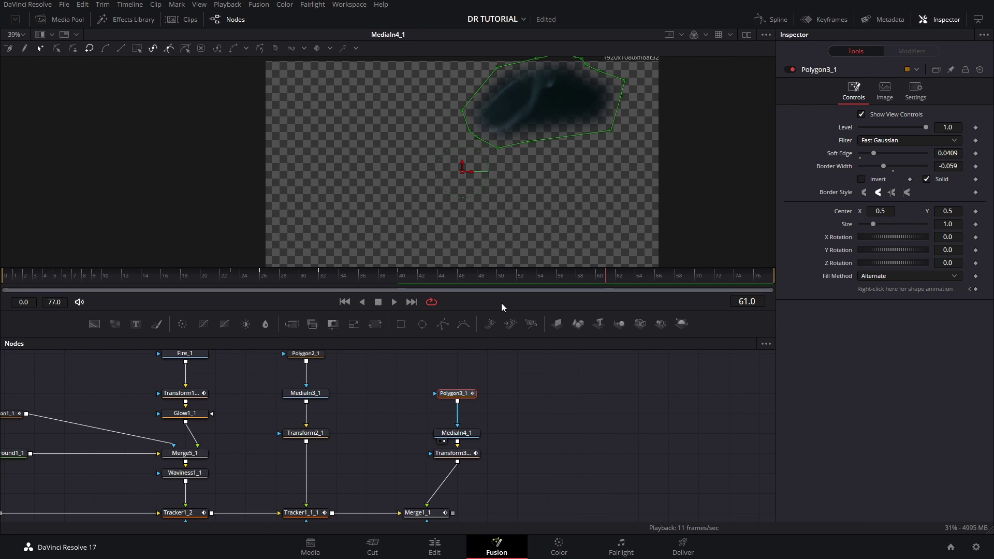
# Scrub MediaIn4_1 up to frame 51 to examine where the smoke clip starts, with its Global In/Out range displayed
pyautogui.moveTo(239, 275); pyautogui.dragTo(378, 282)
pyautogui.click(454, 433)
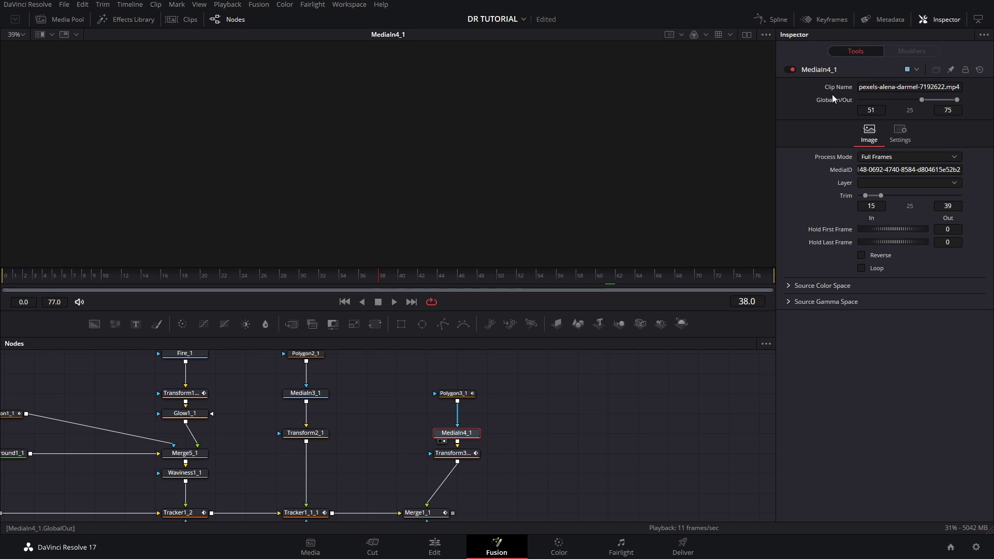
pyautogui.moveTo(415, 280); pyautogui.dragTo(507, 279)
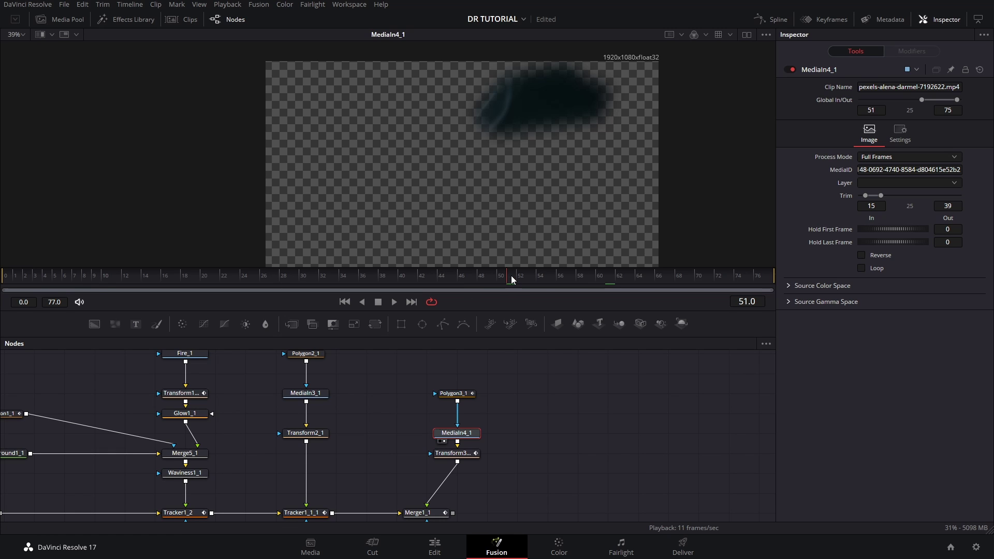
# Show Transform3_1 in the viewer and scrub to frame 59 to examine the smoke's animated Center
pyautogui.moveTo(509, 419); pyautogui.dragTo(520, 377)
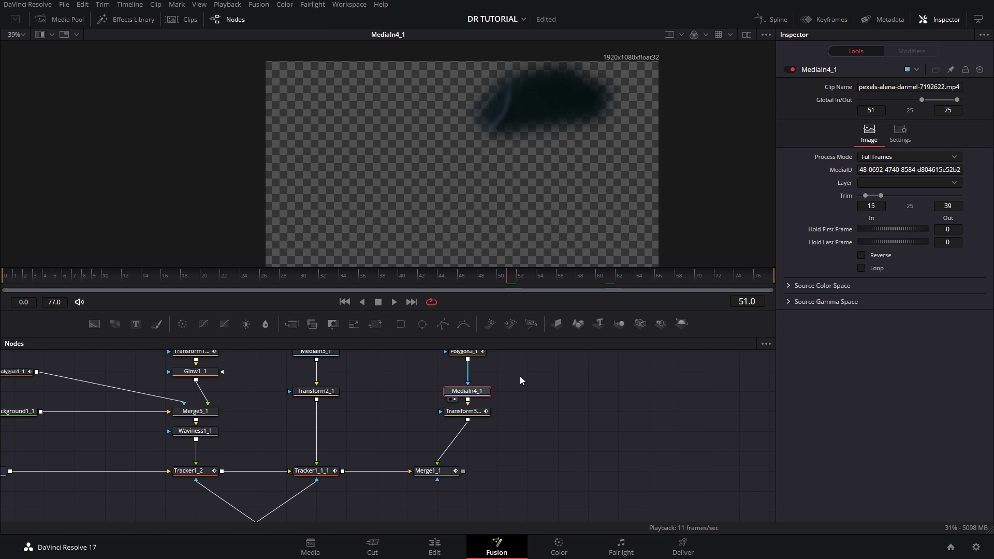
pyautogui.click(452, 472)
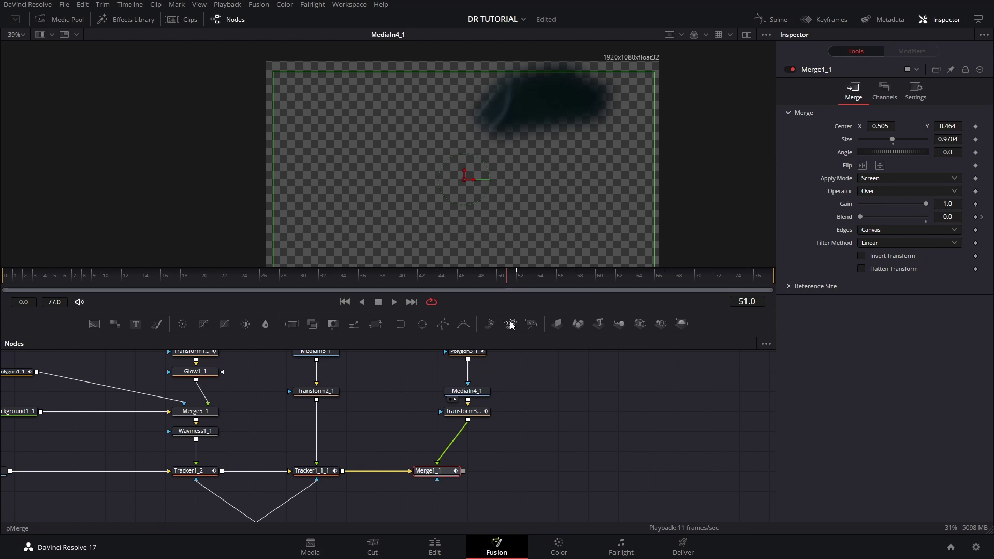
pyautogui.click(524, 278)
pyautogui.moveTo(524, 277); pyautogui.dragTo(569, 281)
pyautogui.click(474, 412)
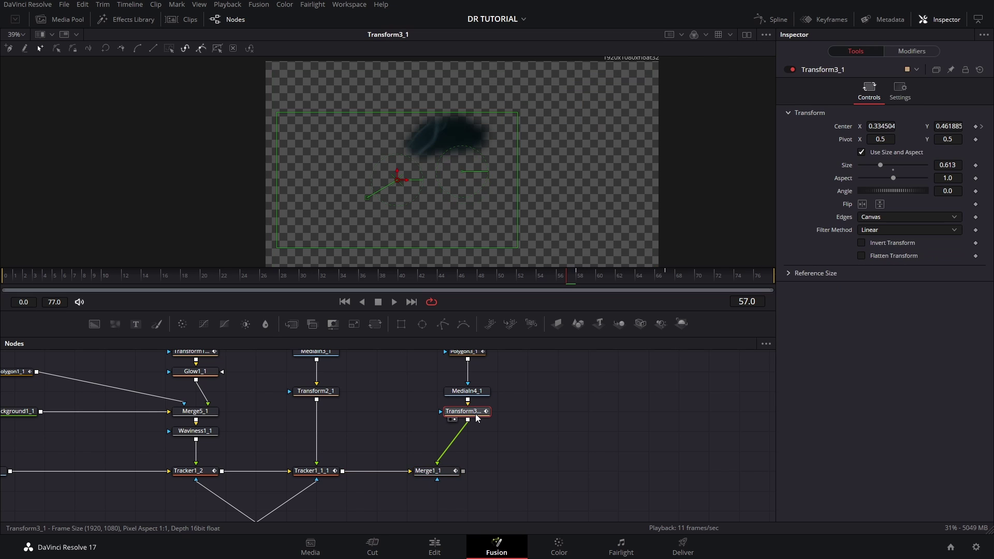
pyautogui.click(578, 280)
pyautogui.moveTo(580, 278)
pyautogui.mouseDown()
pyautogui.moveTo(672, 275)
pyautogui.moveTo(585, 280)
pyautogui.mouseUp()
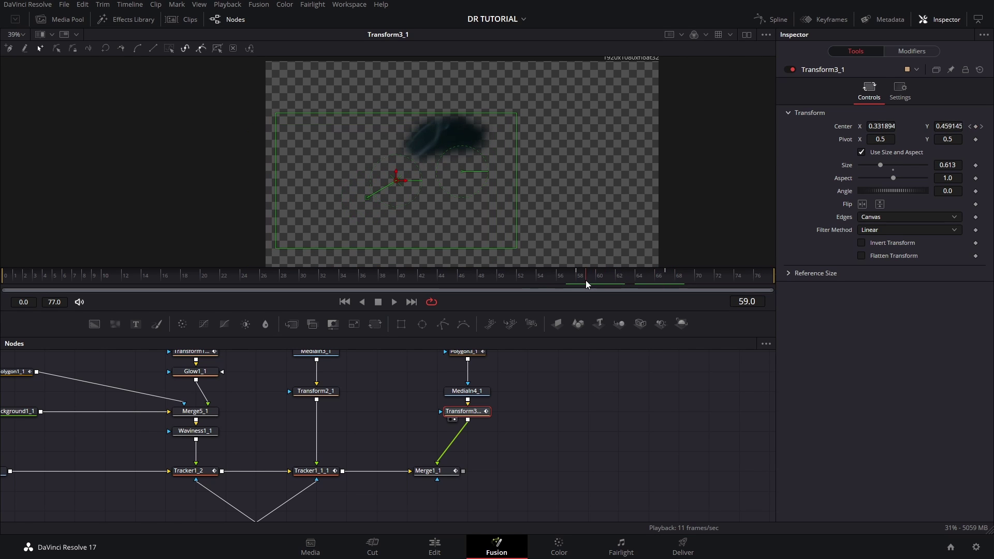
# Duplicate the transparent Background1_1 node and connect the copy to Merge1_1's background input in place of Tracker1_1_1
pyautogui.moveTo(446, 477); pyautogui.dragTo(477, 476)
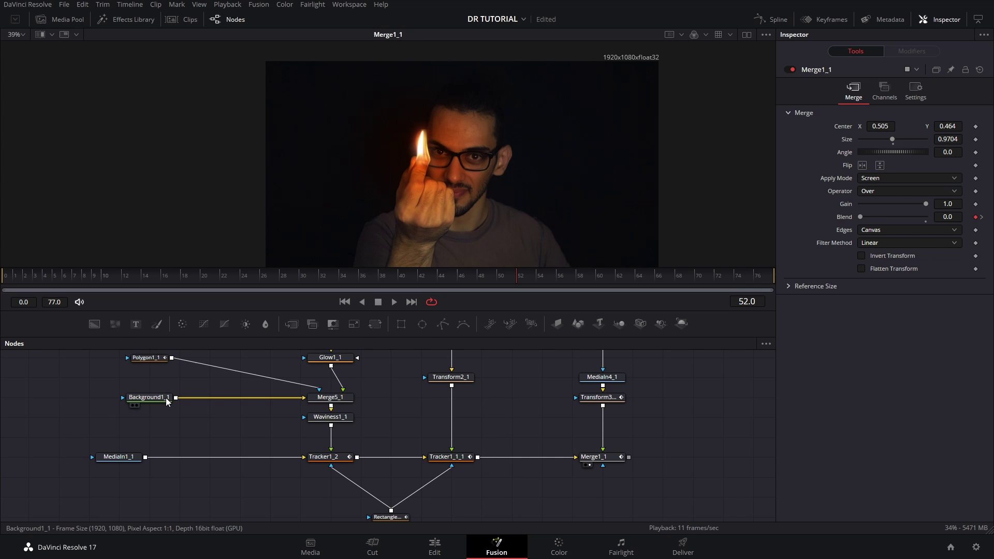
pyautogui.click(167, 402)
pyautogui.hotkey('ctrl', 'c')
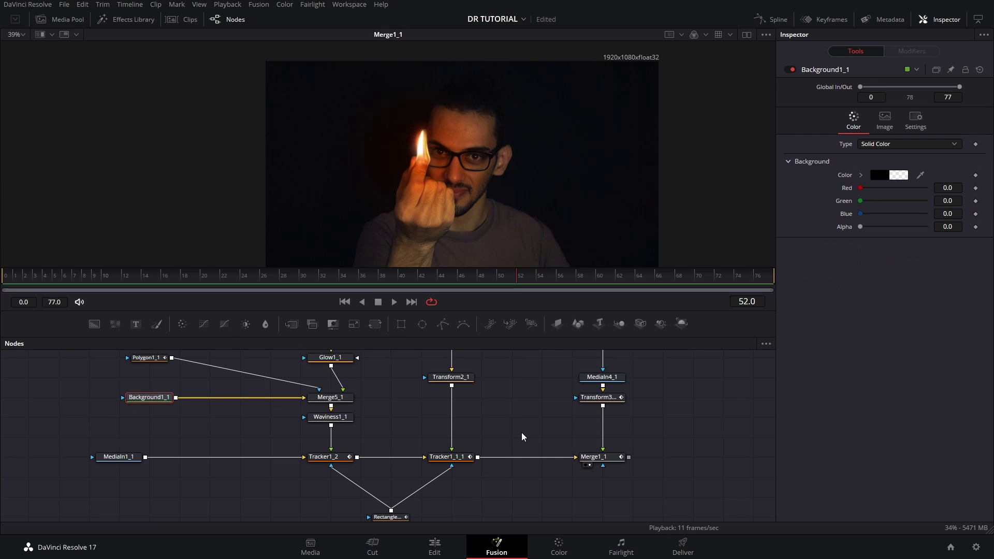
pyautogui.hotkey('ctrl', 'v')
pyautogui.moveTo(447, 489); pyautogui.dragTo(469, 444)
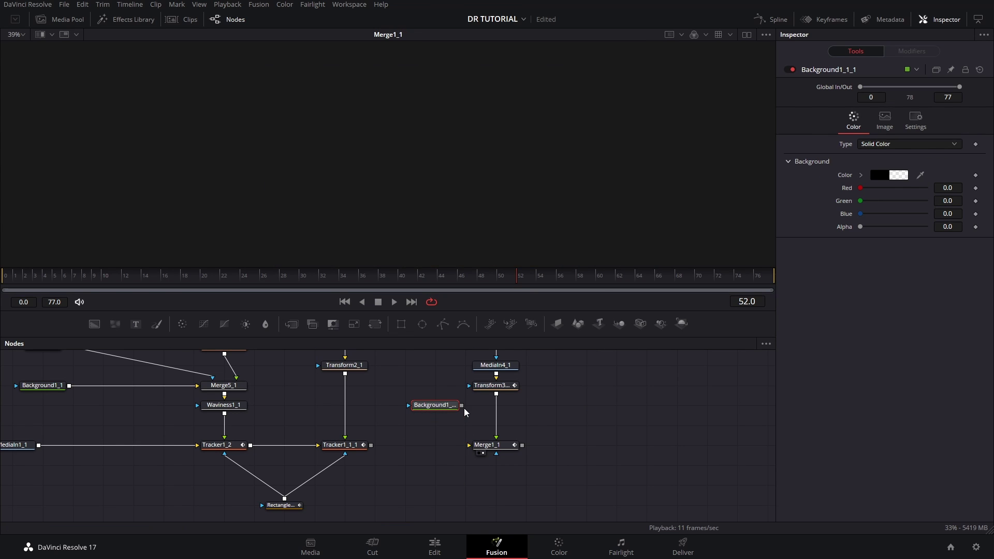
pyautogui.click(486, 444)
pyautogui.press('space')
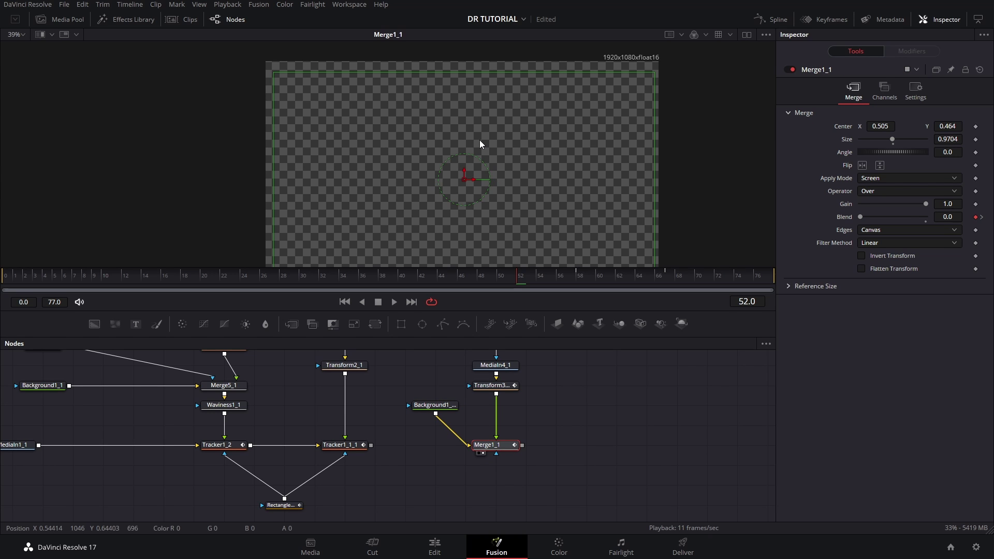
# Scrub Merge1_1 between frames 52 and 60 to check the isolated smoke's Blend fade, and reconnect Tracker1_1_1 to its background input
pyautogui.moveTo(531, 280); pyautogui.dragTo(574, 278)
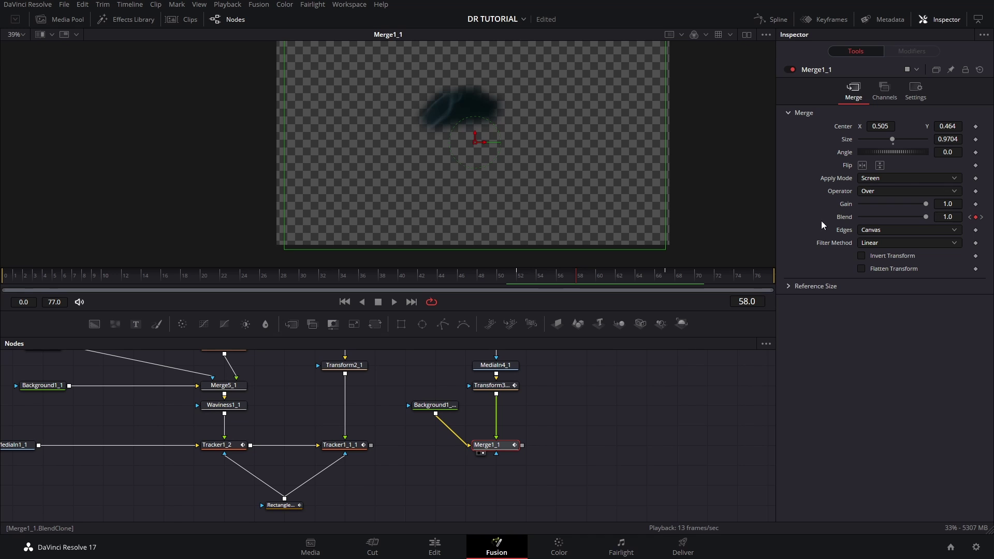
pyautogui.moveTo(596, 279); pyautogui.dragTo(538, 278)
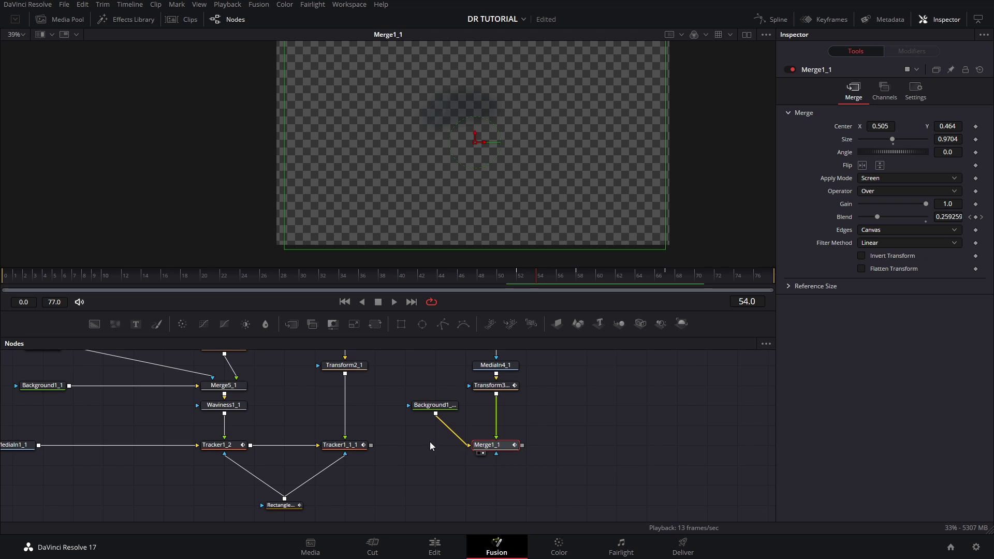
pyautogui.click(464, 441)
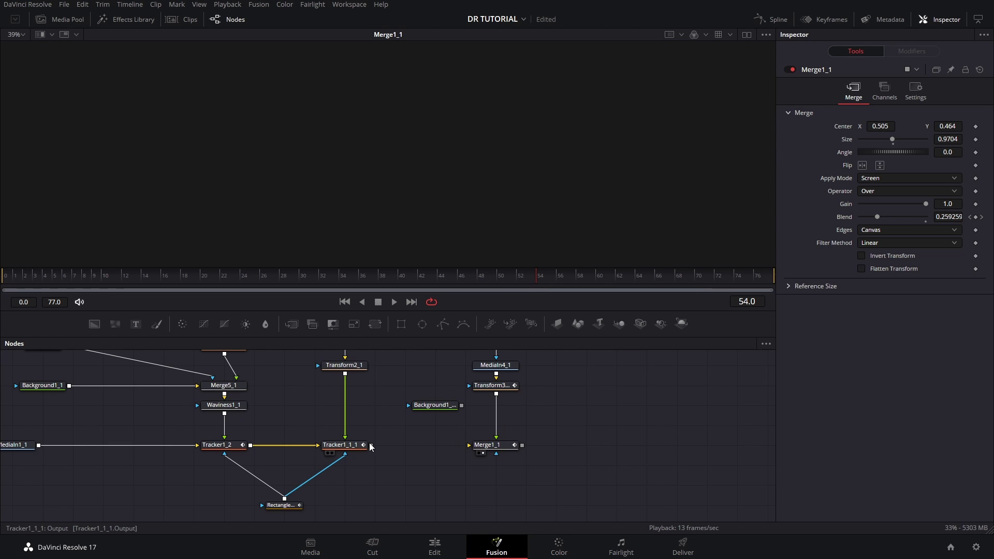
pyautogui.moveTo(371, 446); pyautogui.dragTo(478, 451)
# Show MediaOut1 of the original node tree in the viewer and examine the Tracker1 and Merge1 settings
pyautogui.scroll(-5, 479, 456)
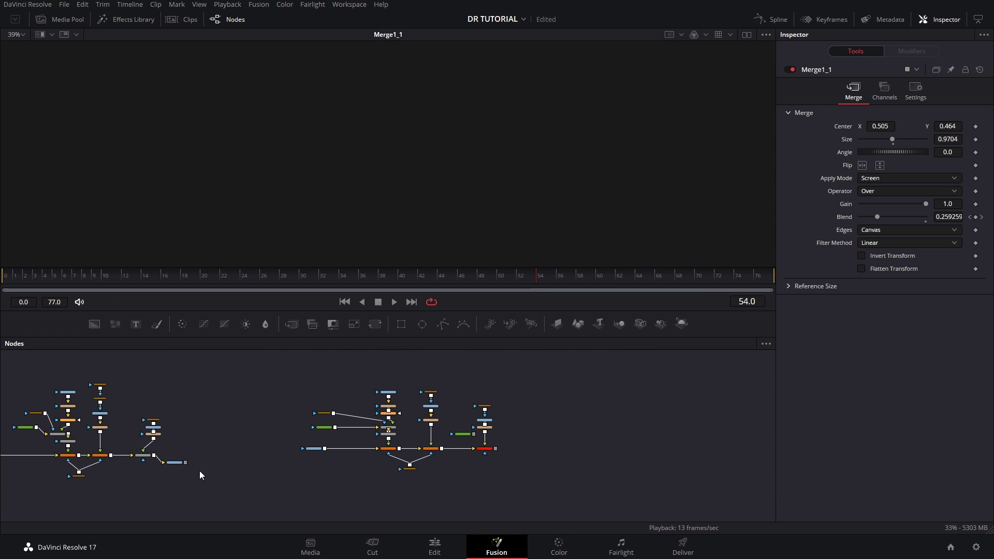
pyautogui.moveTo(200, 470); pyautogui.dragTo(500, 487)
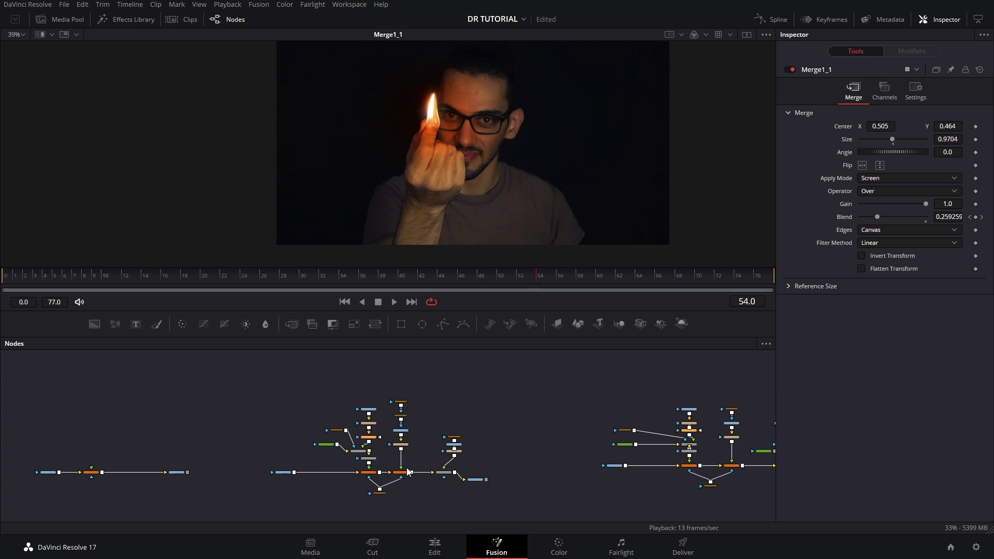
pyautogui.scroll(4, 441, 485)
pyautogui.click(528, 473)
pyautogui.moveTo(331, 440); pyautogui.dragTo(431, 410)
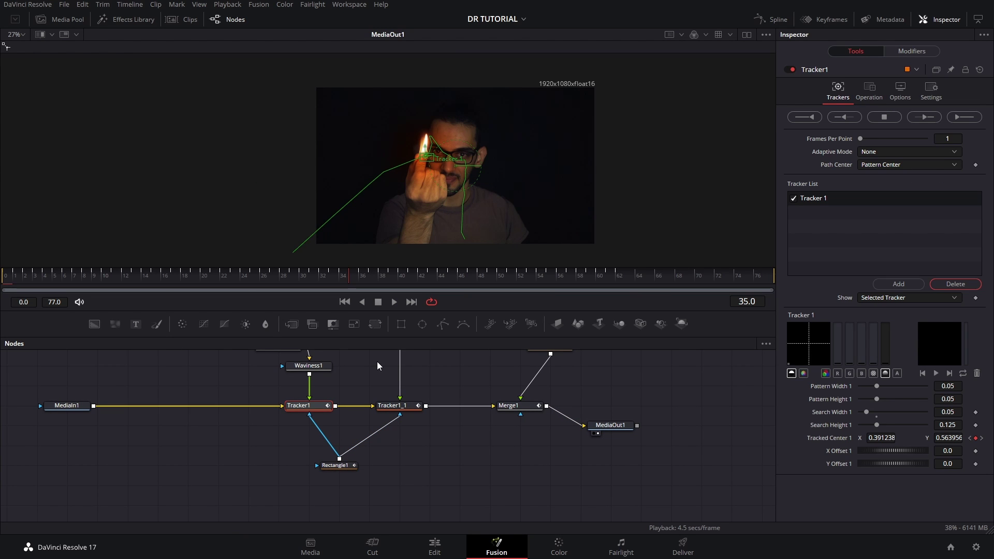
pyautogui.press('Right')
pyautogui.press('Right')
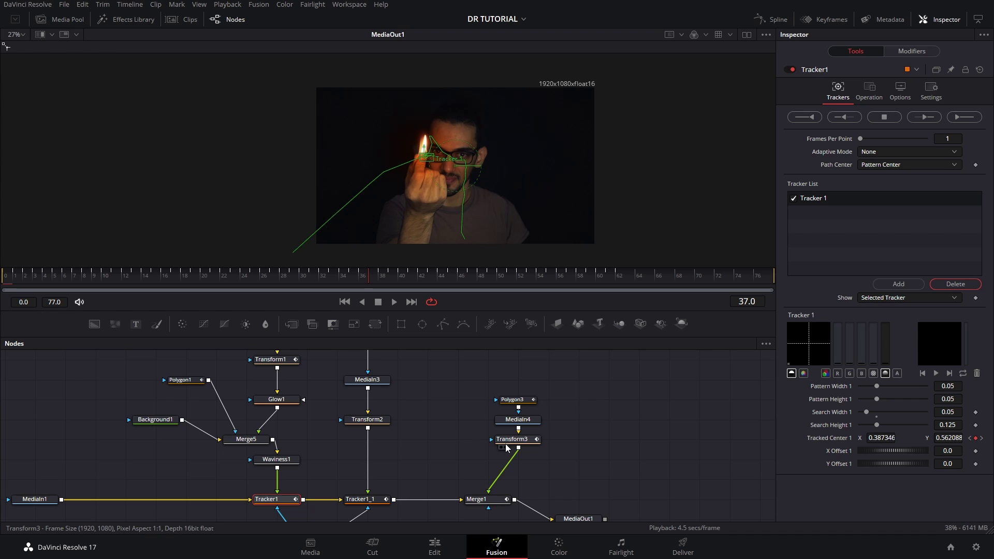
pyautogui.click(485, 500)
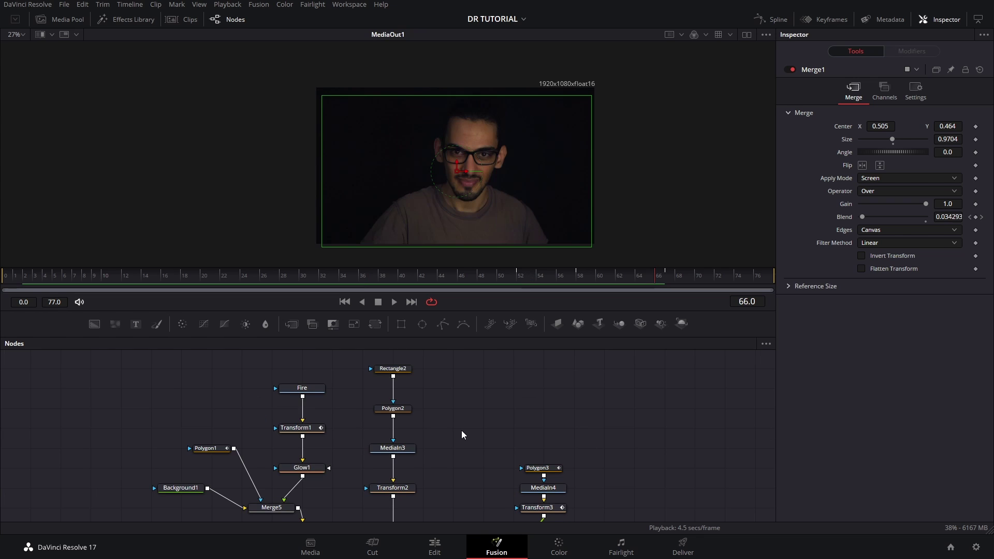
# Line up the Merge5 node directly below Glow1 and examine the settings of both nodes
pyautogui.moveTo(405, 429); pyautogui.dragTo(472, 405)
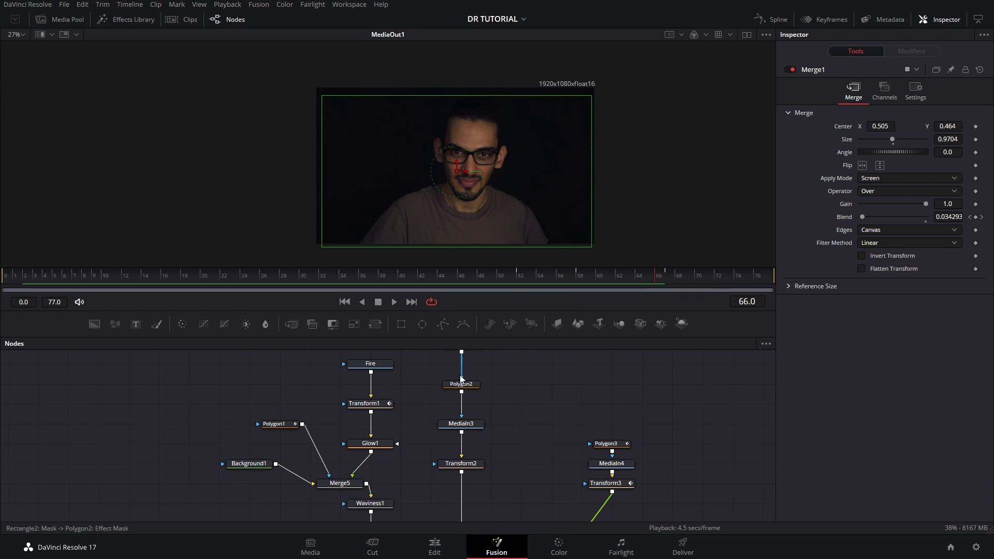
pyautogui.moveTo(334, 483); pyautogui.dragTo(364, 483)
pyautogui.click(375, 445)
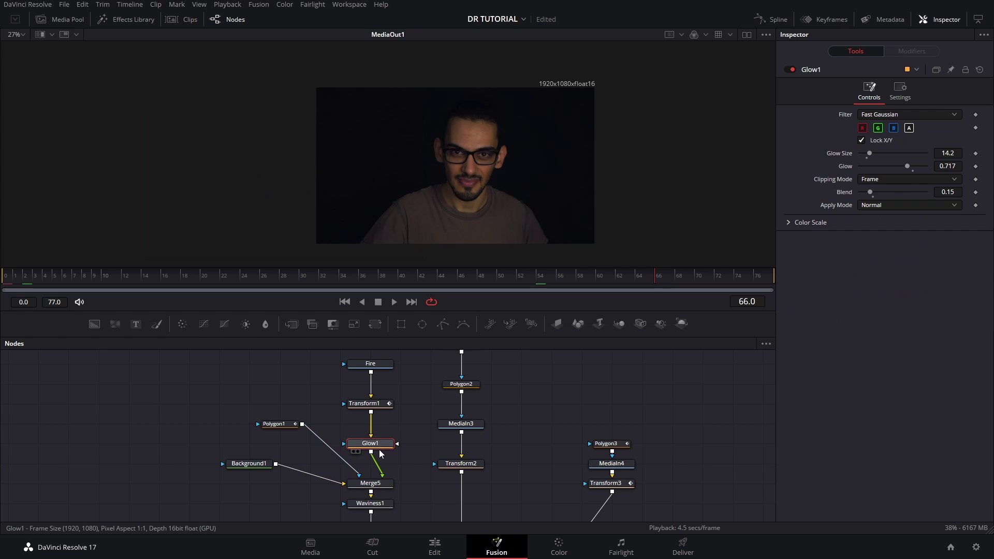
pyautogui.click(370, 483)
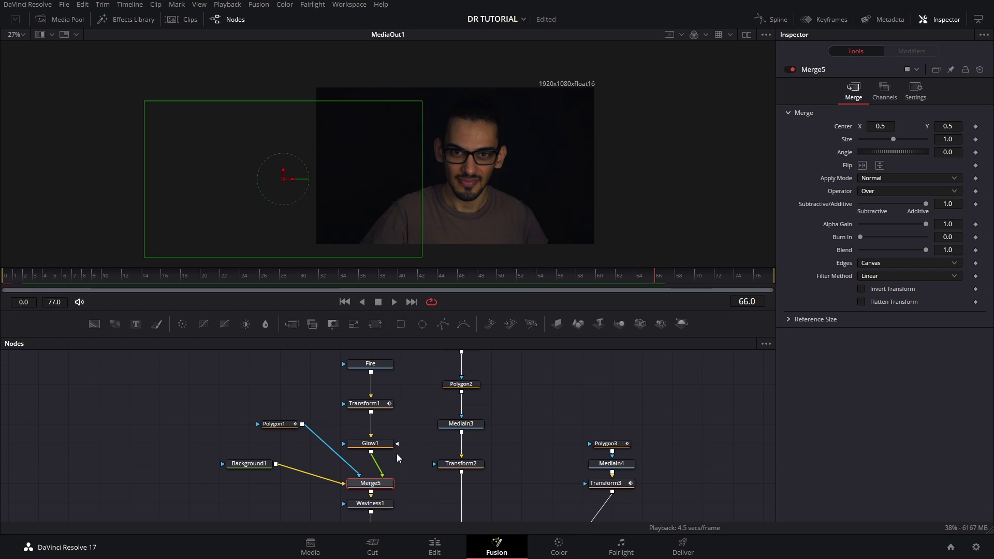
pyautogui.click(370, 444)
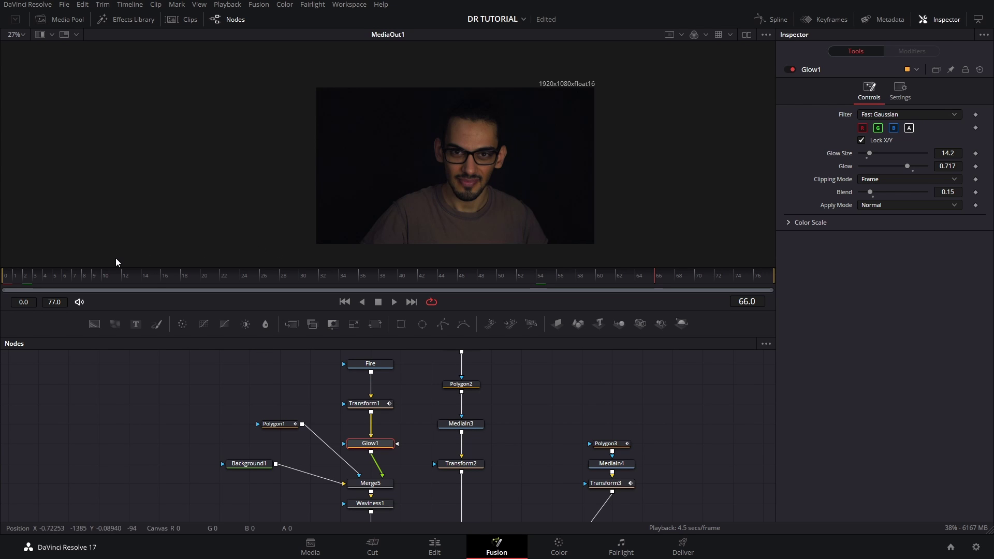
pyautogui.scroll(-3, 451, 433)
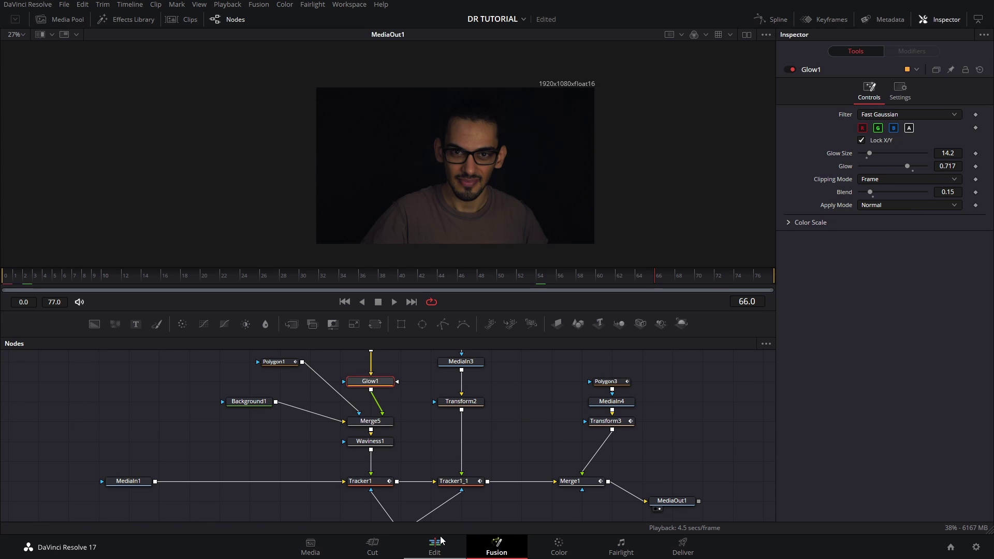
pyautogui.moveTo(684, 440); pyautogui.dragTo(624, 387)
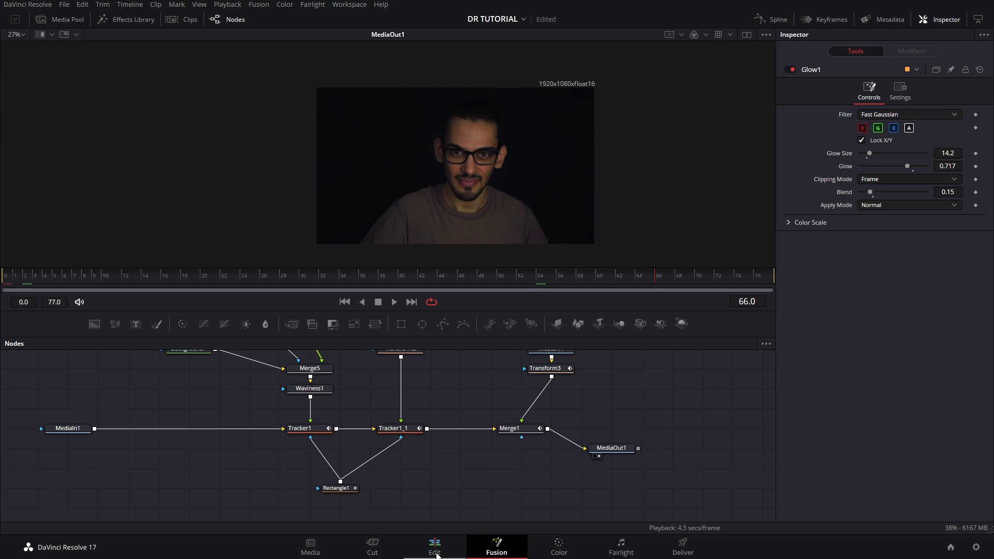
# Go through the Edit page to the Color page and examine the 00084.MTS clip's playback and corrector nodes
pyautogui.click(435, 549)
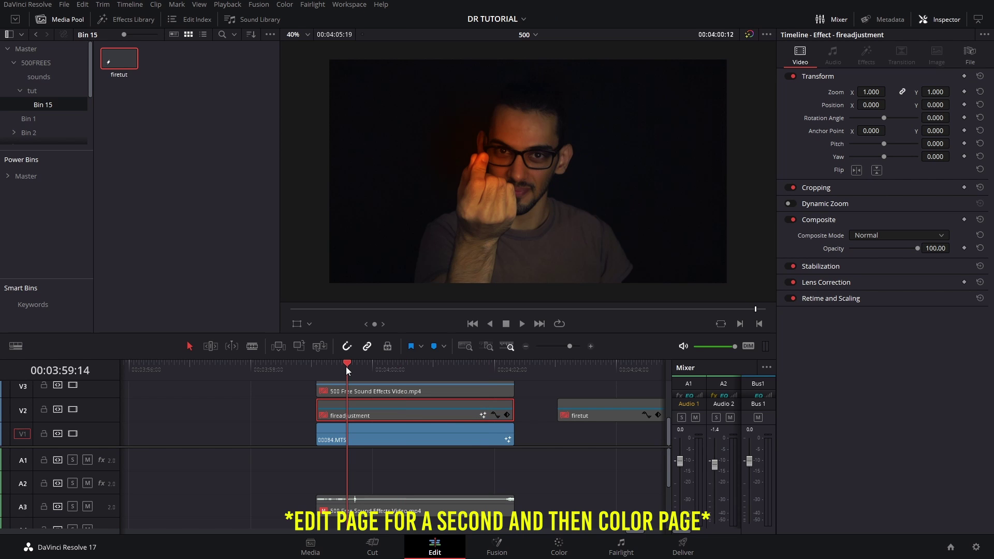
pyautogui.moveTo(346, 367); pyautogui.dragTo(367, 368)
pyautogui.click(399, 426)
pyautogui.click(413, 405)
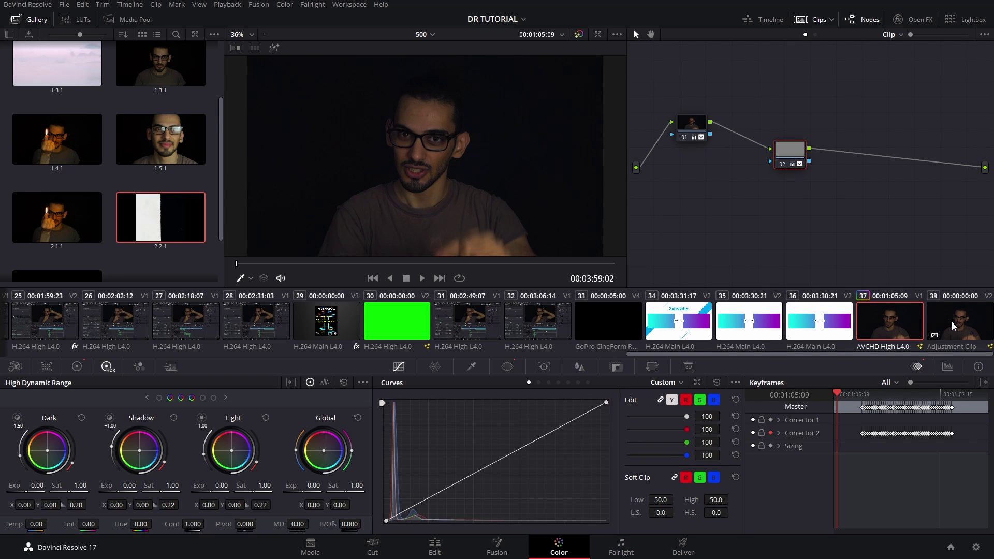
pyautogui.press('space')
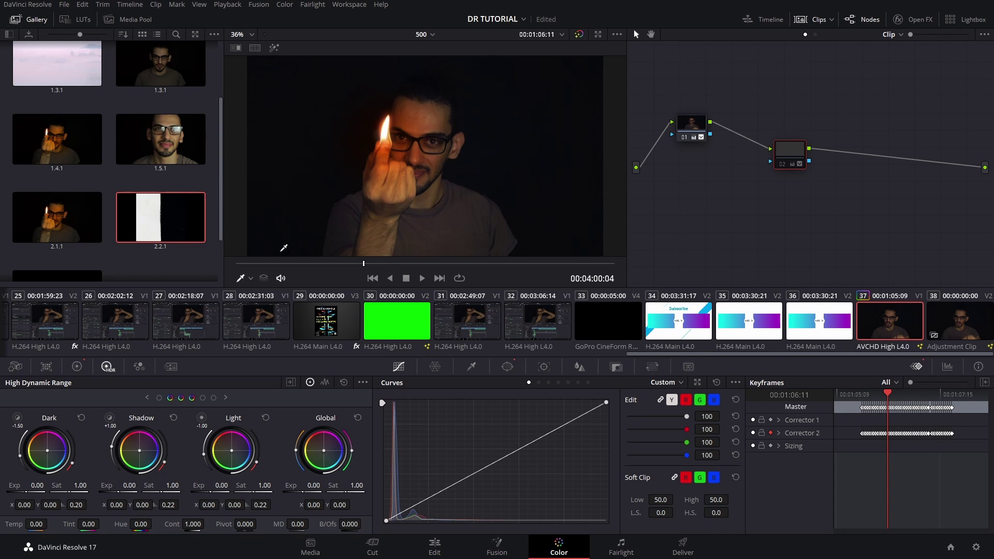
pyautogui.click(691, 126)
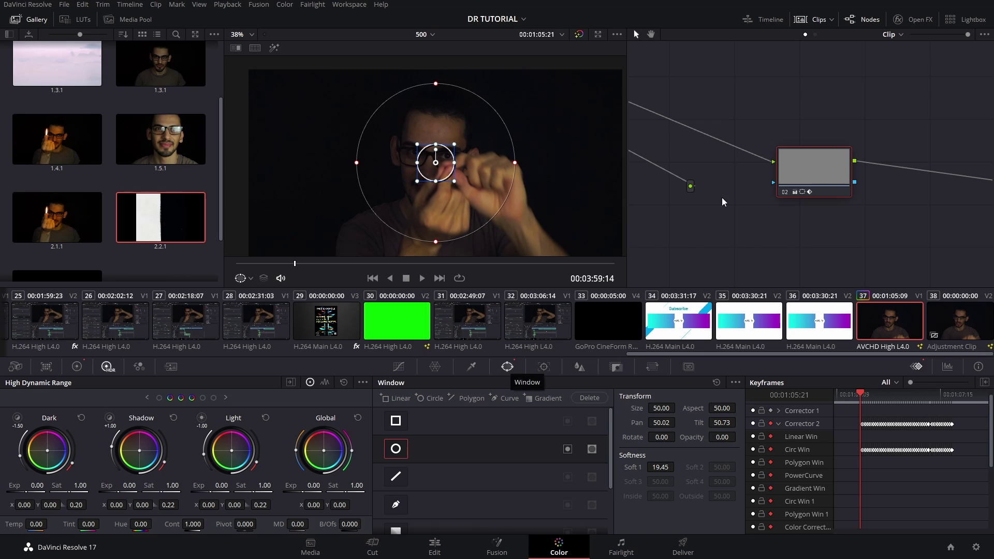
# Add an unconnected corrector node to the node graph and delete it
pyautogui.scroll(-5, 723, 202)
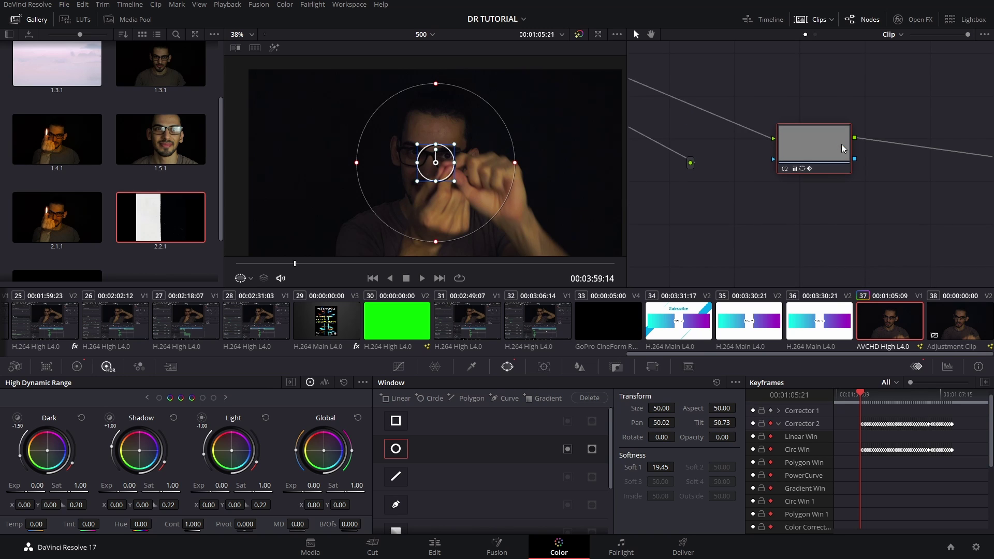
pyautogui.rightClick(798, 192)
pyautogui.moveTo(832, 213)
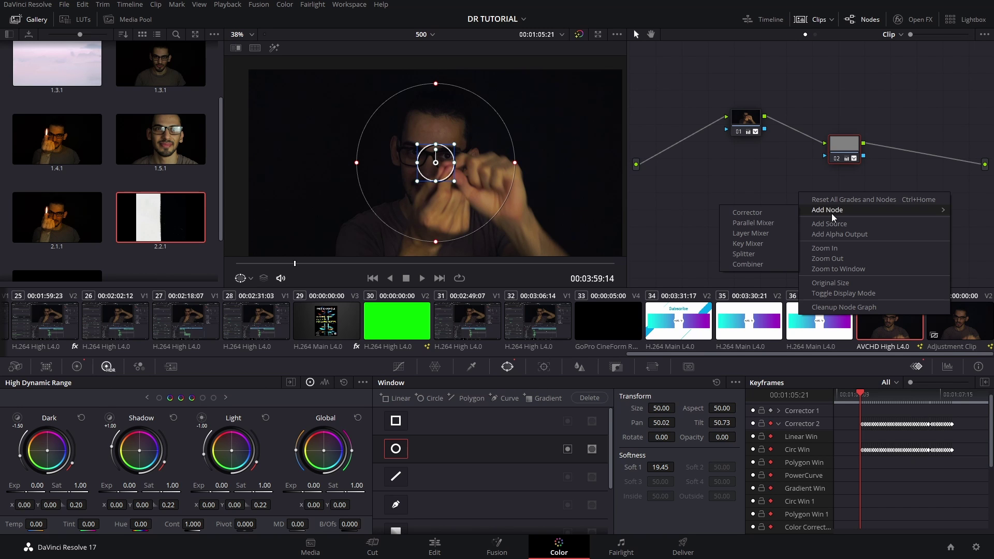
pyautogui.click(772, 213)
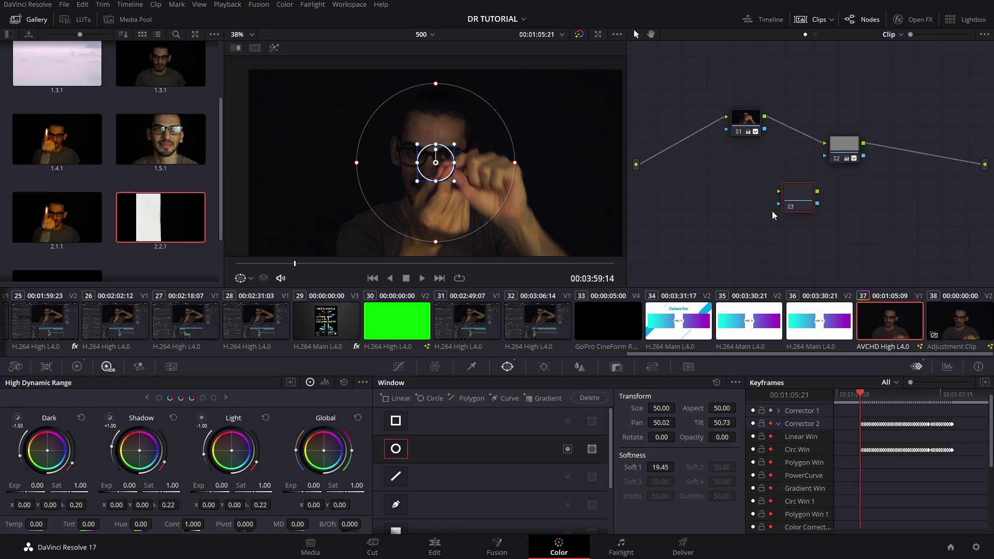
pyautogui.press('Delete')
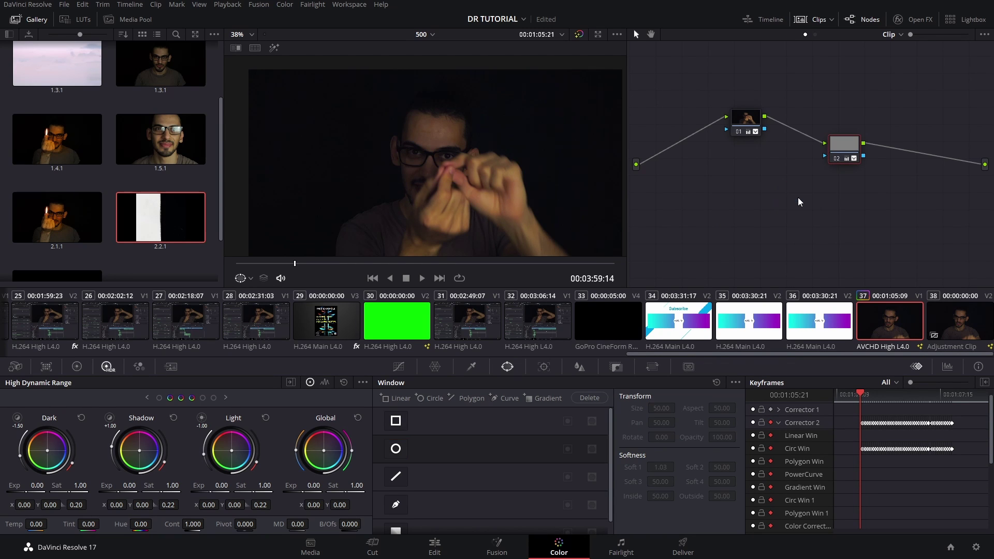
# Select corrector node 02 and examine its circular window's tracking over the flame between 00:01:05:21 and 00:01:06:13
pyautogui.moveTo(917, 160); pyautogui.dragTo(843, 175)
pyautogui.scroll(10, 723, 184)
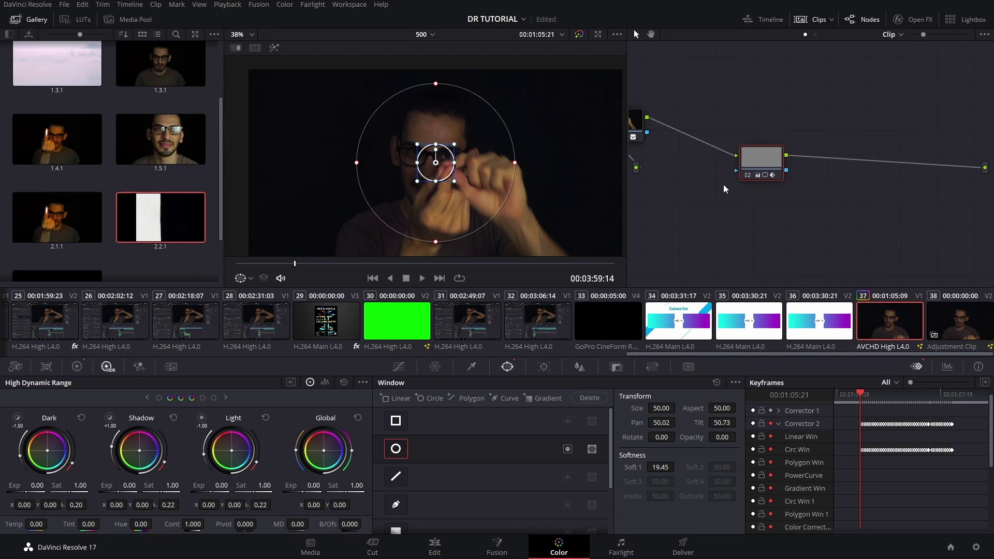
pyautogui.moveTo(642, 179); pyautogui.dragTo(789, 209)
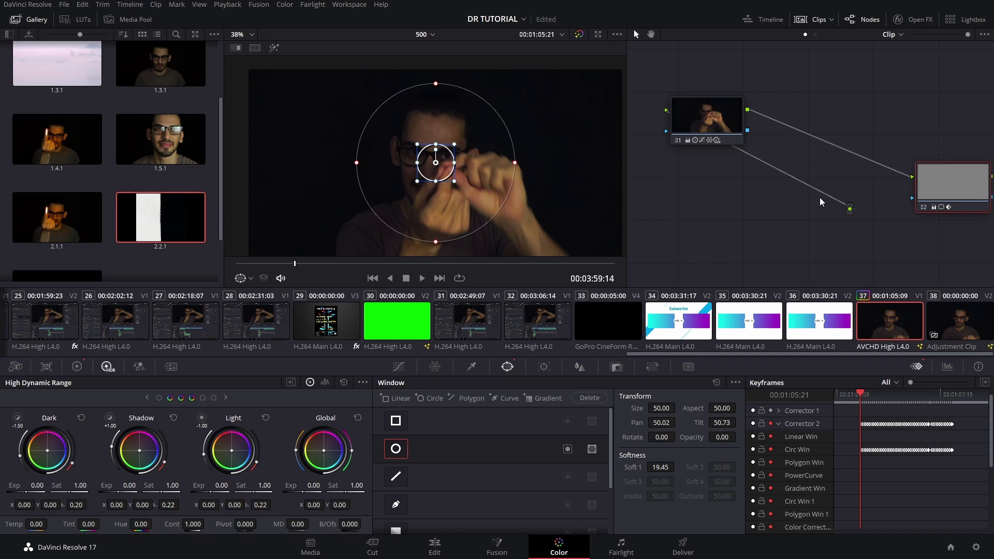
pyautogui.moveTo(953, 175); pyautogui.dragTo(821, 180)
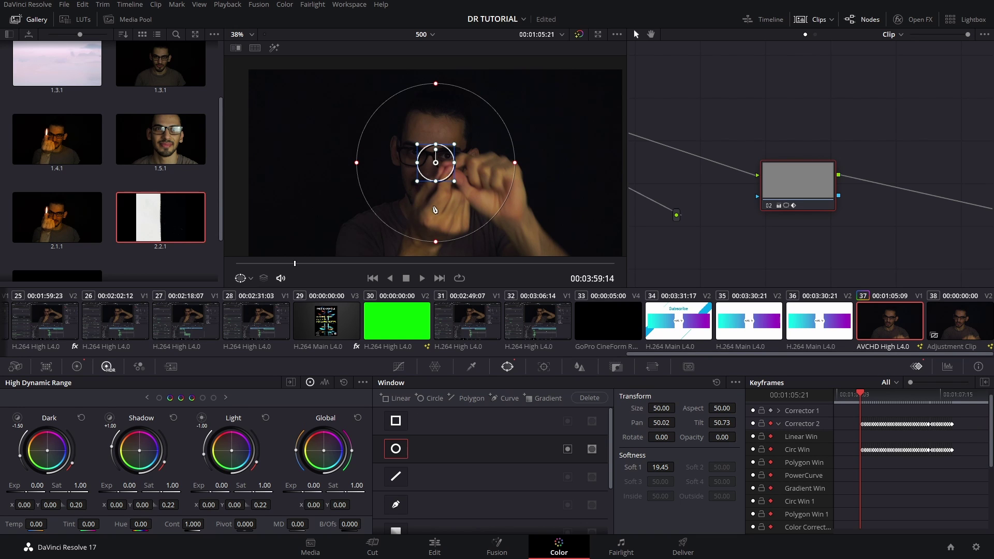
pyautogui.click(325, 264)
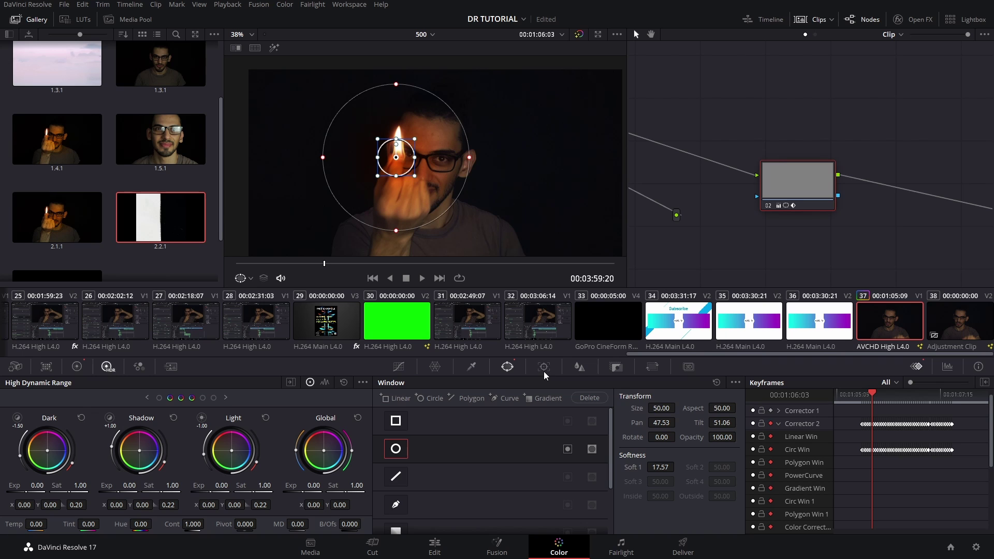
pyautogui.click(543, 366)
pyautogui.click(441, 414)
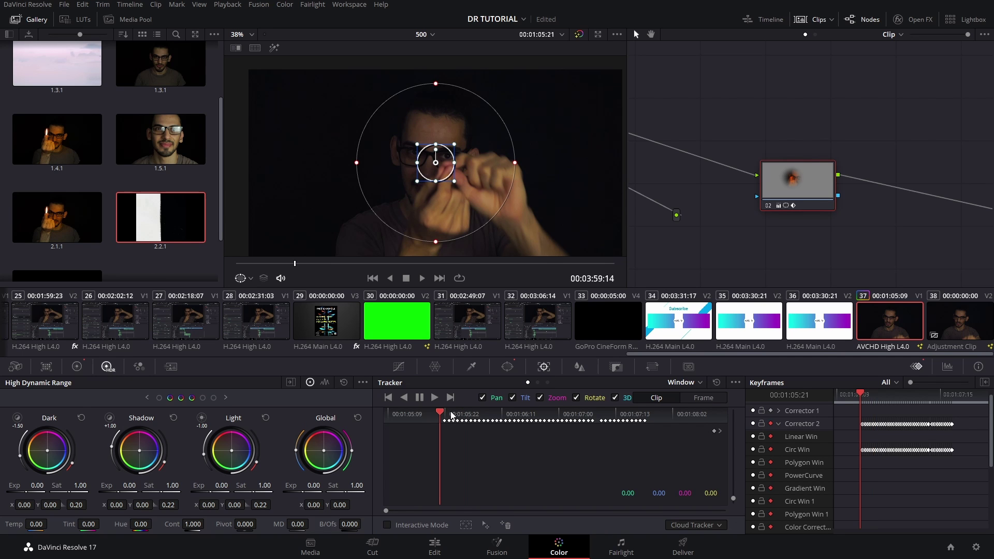
pyautogui.click(450, 414)
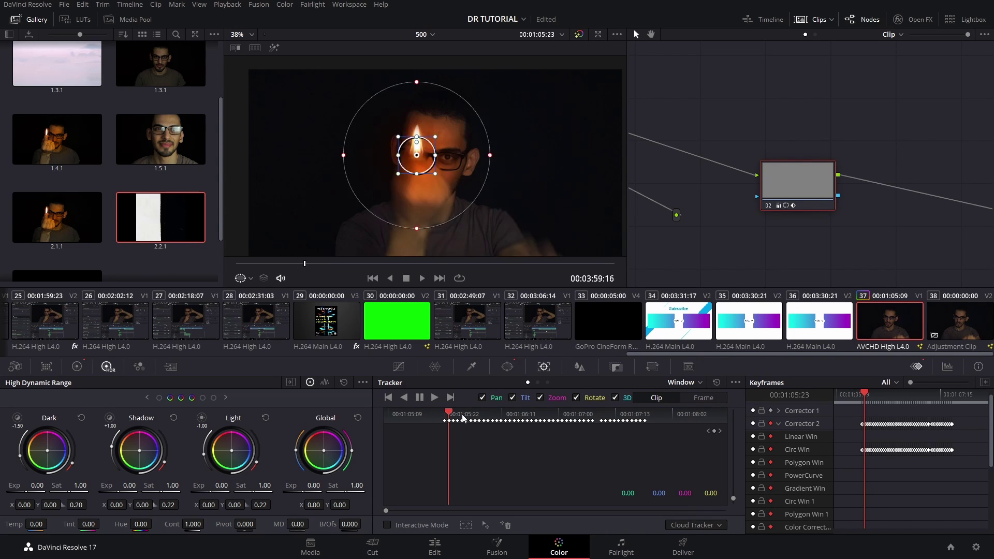
pyautogui.click(510, 415)
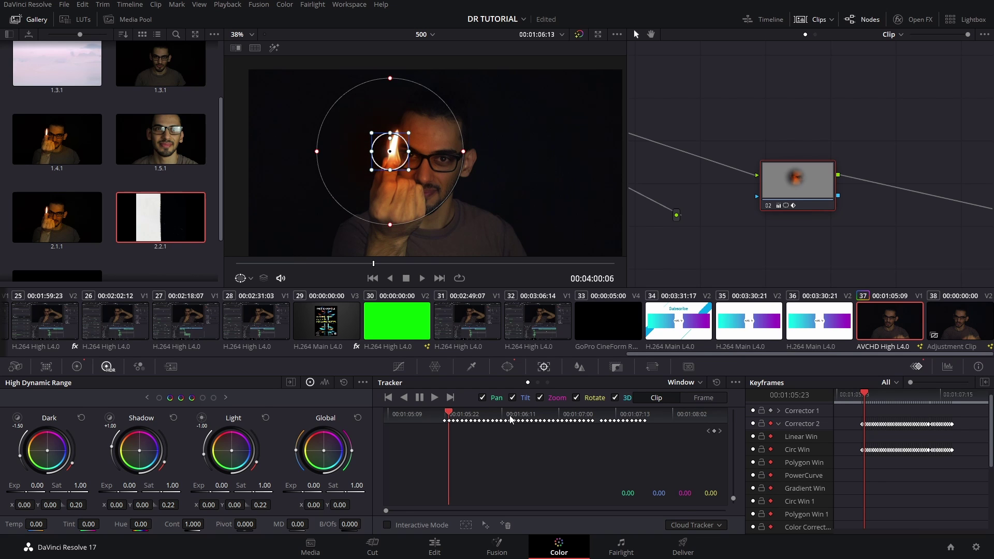
pyautogui.click(450, 417)
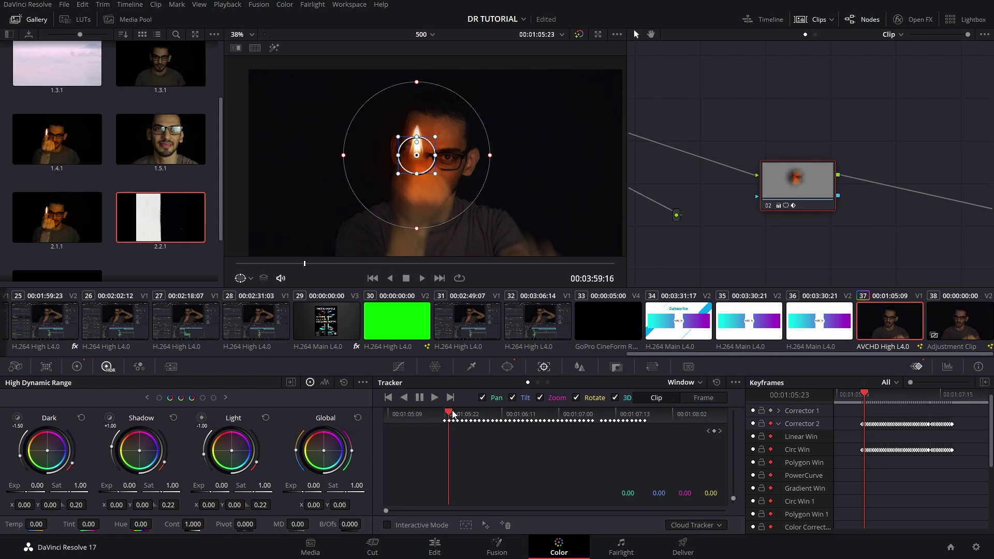
pyautogui.click(493, 414)
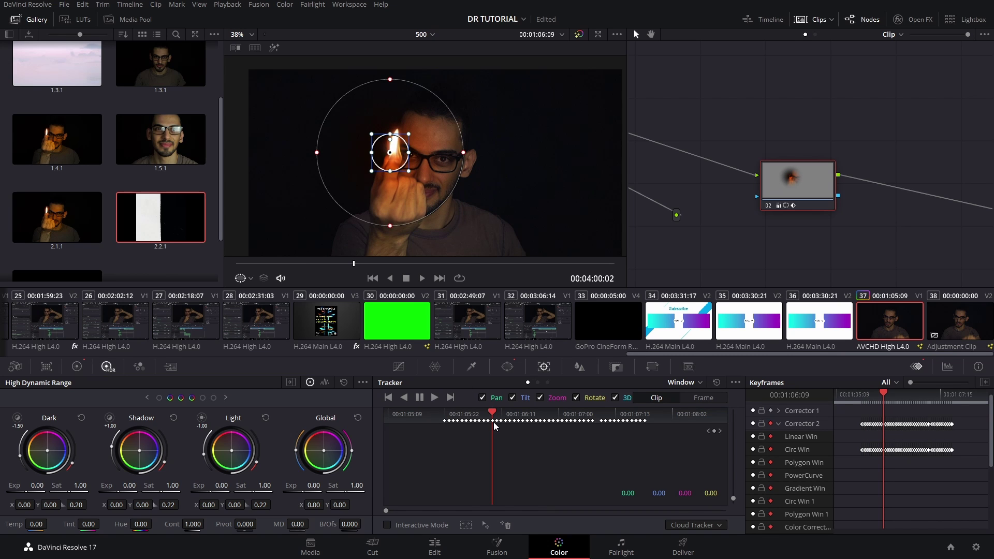
# Examine the circular window's transform and softness settings around the flame, scrubbing from 00:01:06:09 to 00:01:06:01
pyautogui.click(507, 366)
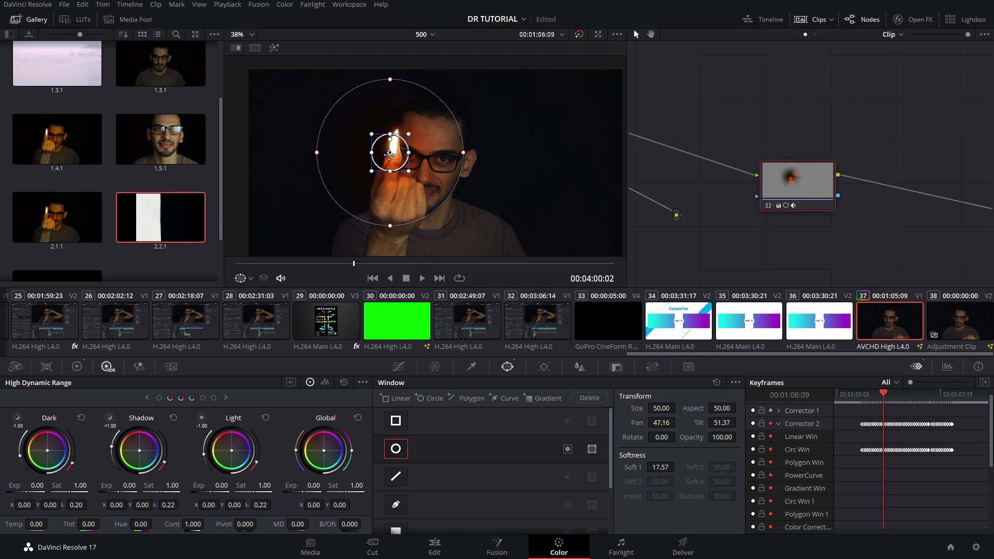
pyautogui.scroll(1, 391, 154)
pyautogui.moveTo(391, 154); pyautogui.dragTo(487, 145)
pyautogui.scroll(4, 390, 195)
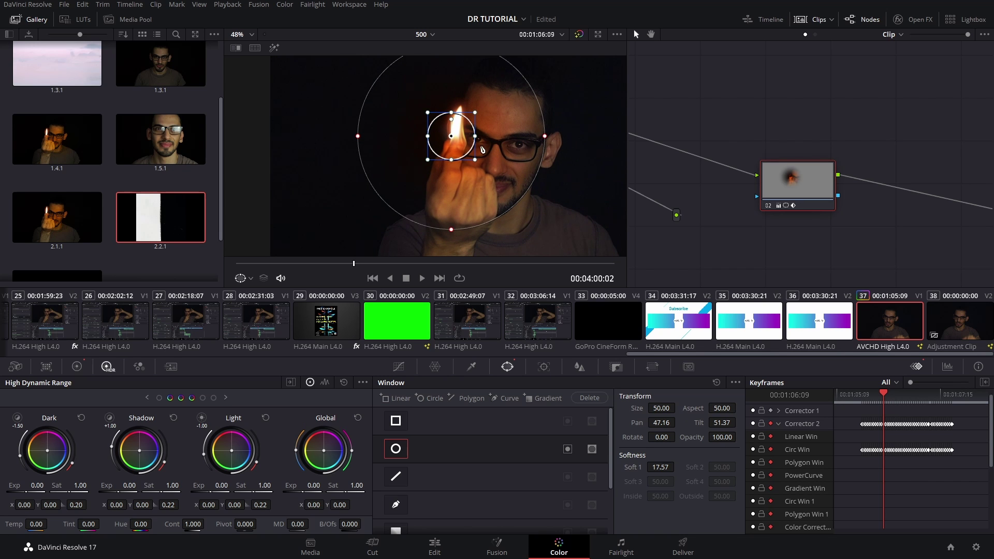
pyautogui.moveTo(884, 393)
pyautogui.mouseDown()
pyautogui.moveTo(869, 390)
pyautogui.moveTo(900, 394)
pyautogui.mouseUp()
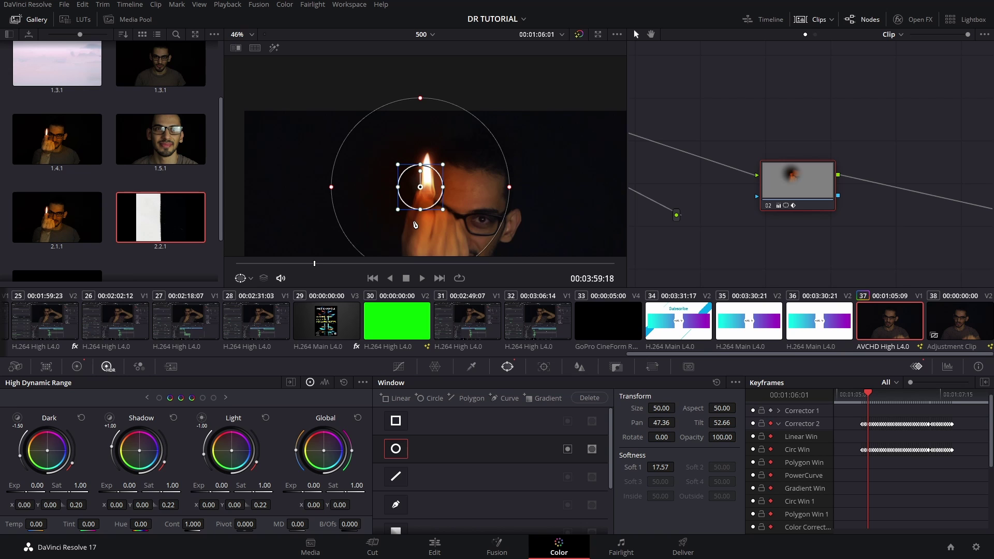
pyautogui.scroll(3, 414, 224)
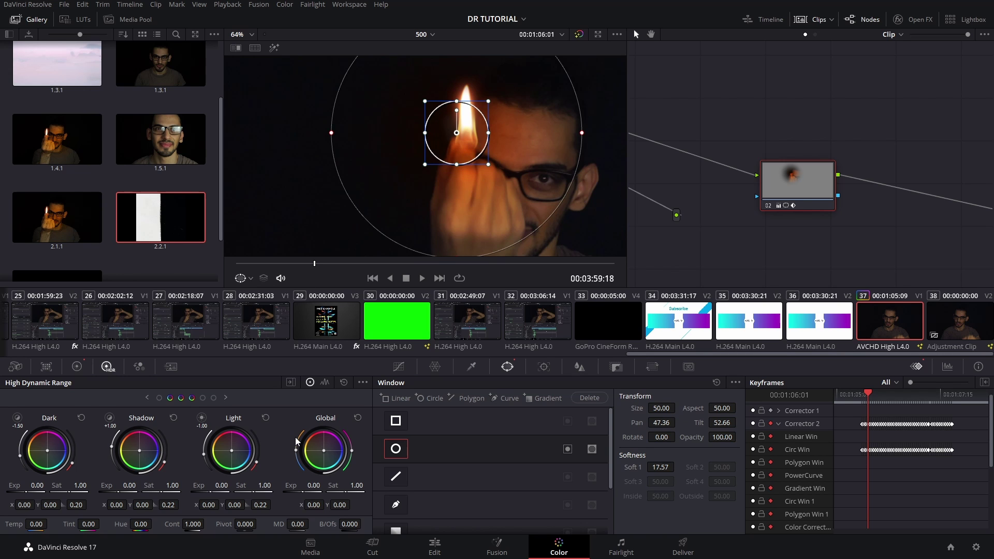
# Browse node 02's HDR tonal zones and examine its Primaries color wheels against the firelight in the enlarged image
pyautogui.click(203, 399)
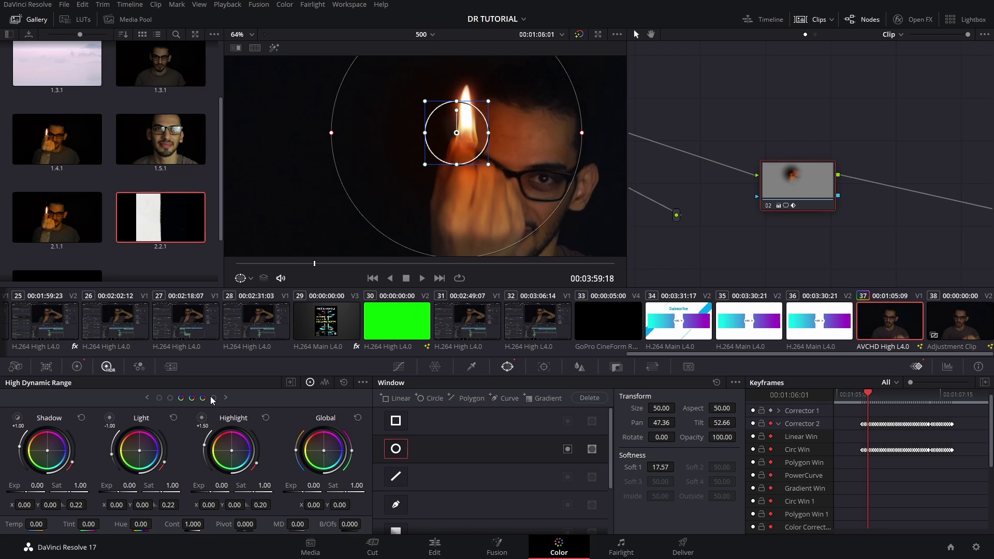
pyautogui.click(214, 399)
pyautogui.click(77, 367)
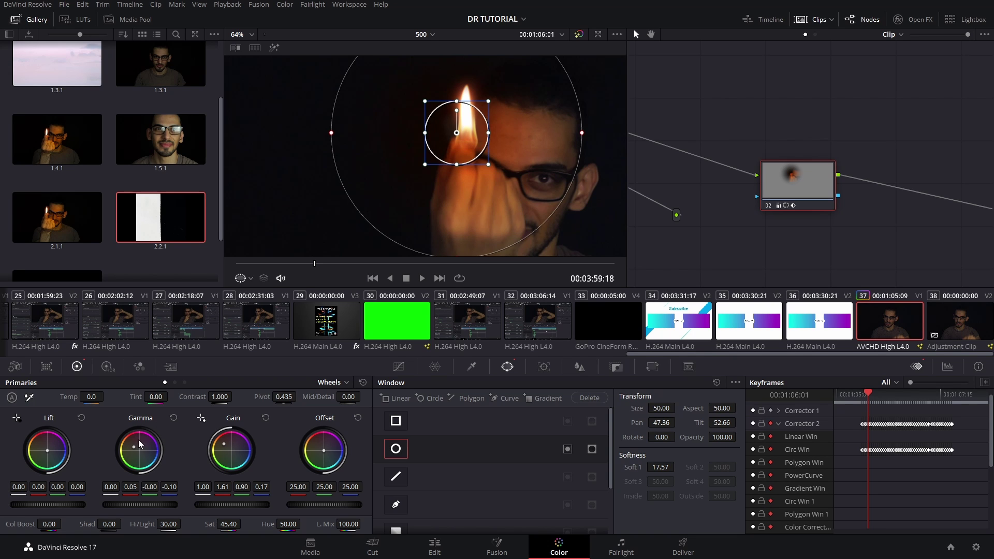
pyautogui.scroll(3, 514, 125)
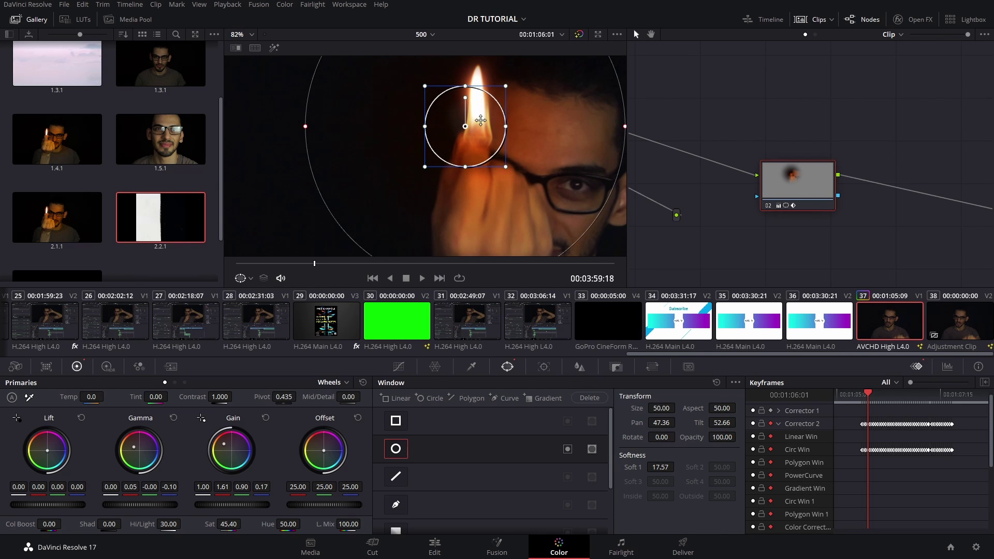
pyautogui.scroll(-1, 480, 135)
pyautogui.scroll(-4, 480, 136)
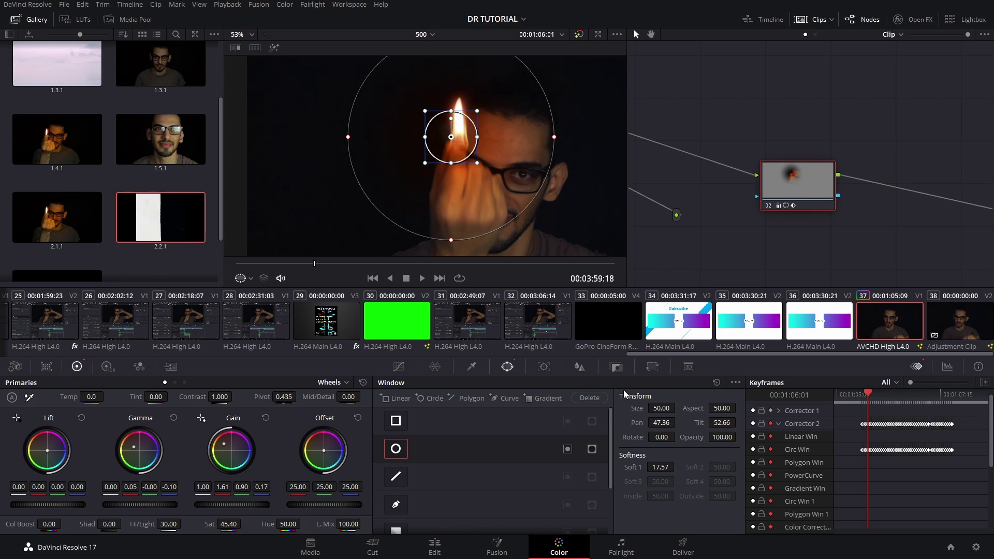
# Try softness extremes of about 46 and 11 on the circular window at 00:01:06:01, ending with Soft 1 at 22.87
pyautogui.moveTo(482, 182); pyautogui.dragTo(421, 173)
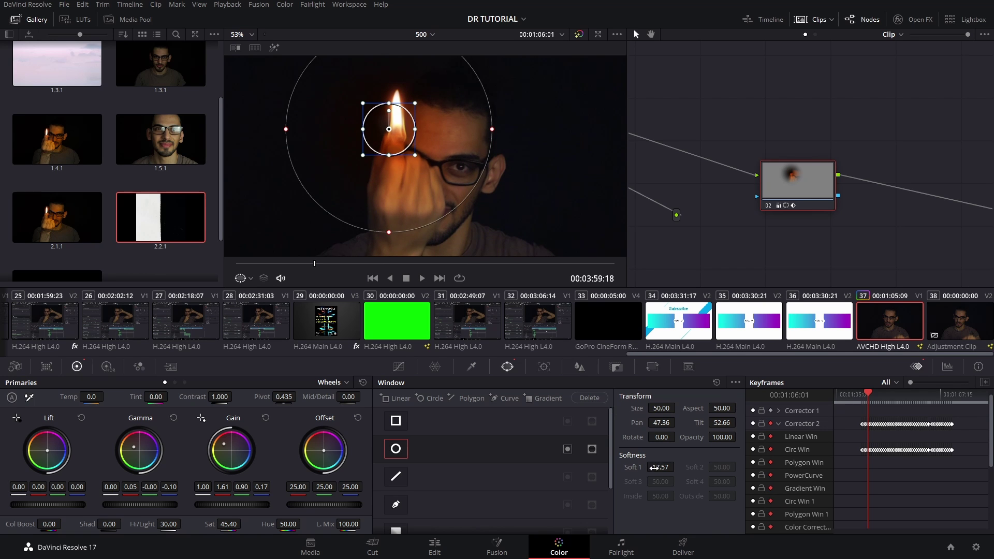
pyautogui.moveTo(667, 468); pyautogui.dragTo(677, 466)
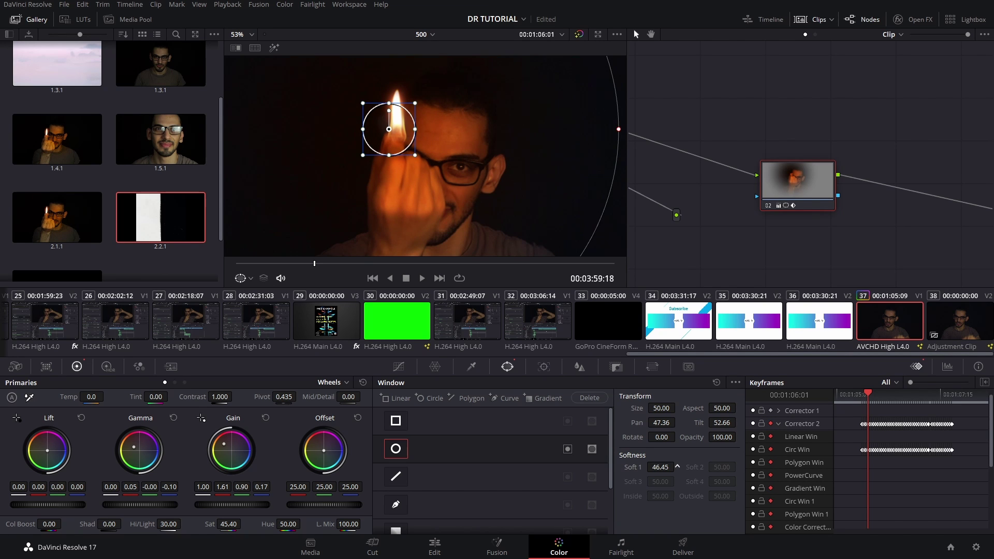
pyautogui.moveTo(677, 467); pyautogui.dragTo(678, 468)
pyautogui.moveTo(660, 468); pyautogui.dragTo(644, 468)
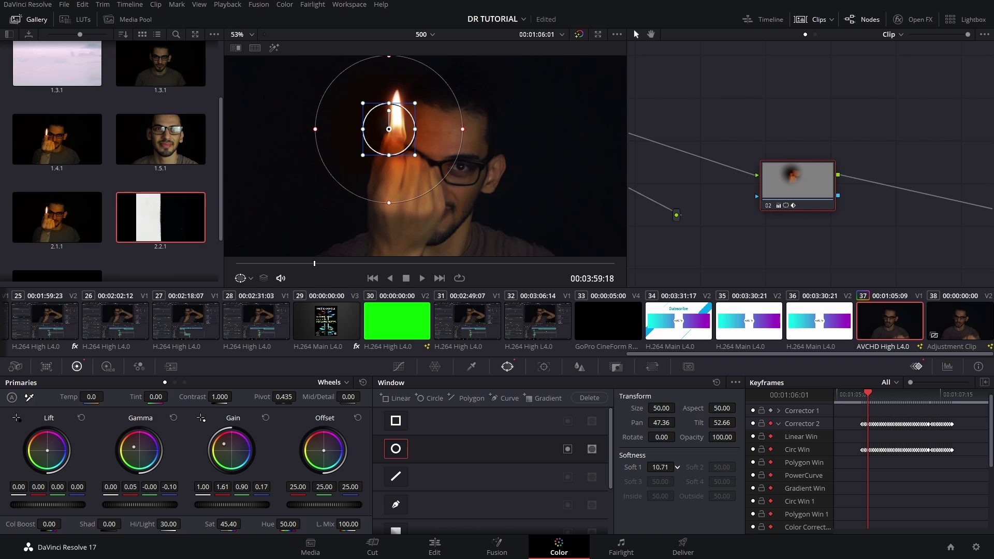
pyautogui.moveTo(315, 128); pyautogui.dragTo(262, 129)
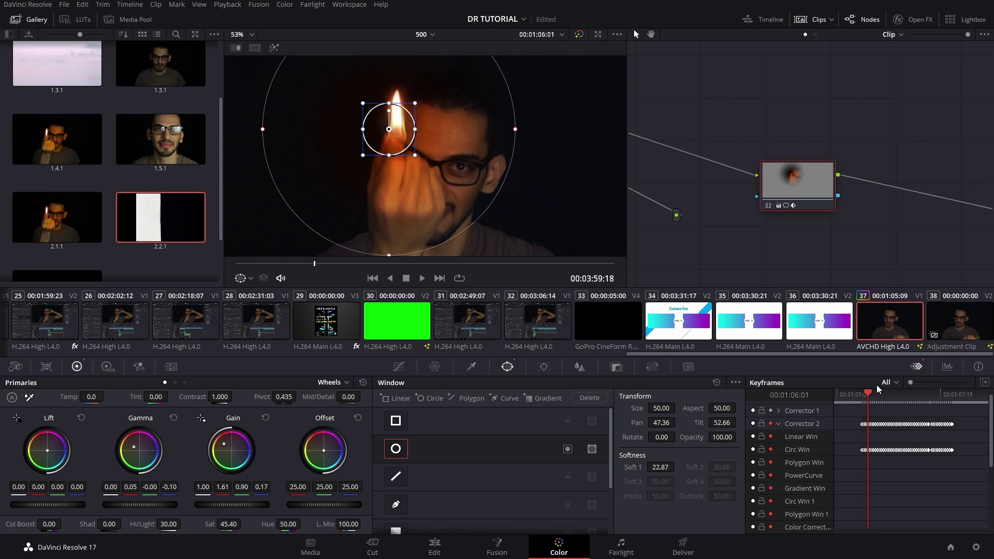
# Set the circular window's Soft 1 to 17.97 at 00:01:06:04 and compare the neighbouring frames
pyautogui.moveTo(880, 393); pyautogui.dragTo(873, 392)
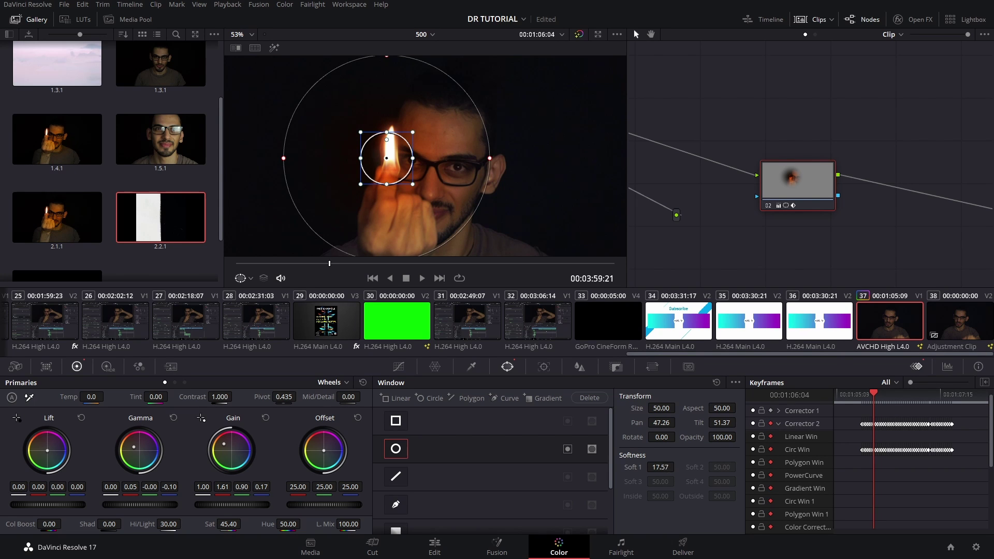
pyautogui.moveTo(668, 467); pyautogui.dragTo(672, 467)
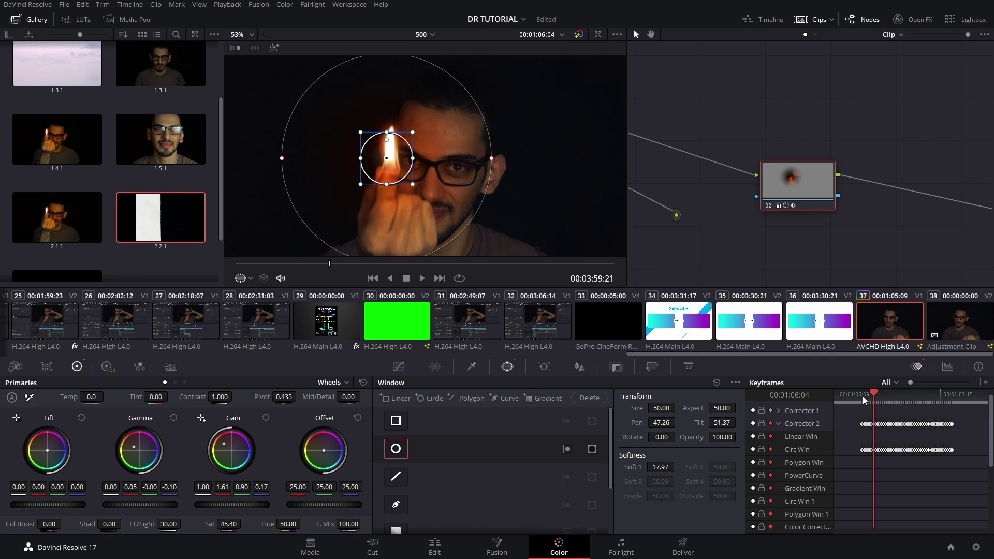
pyautogui.press('Left')
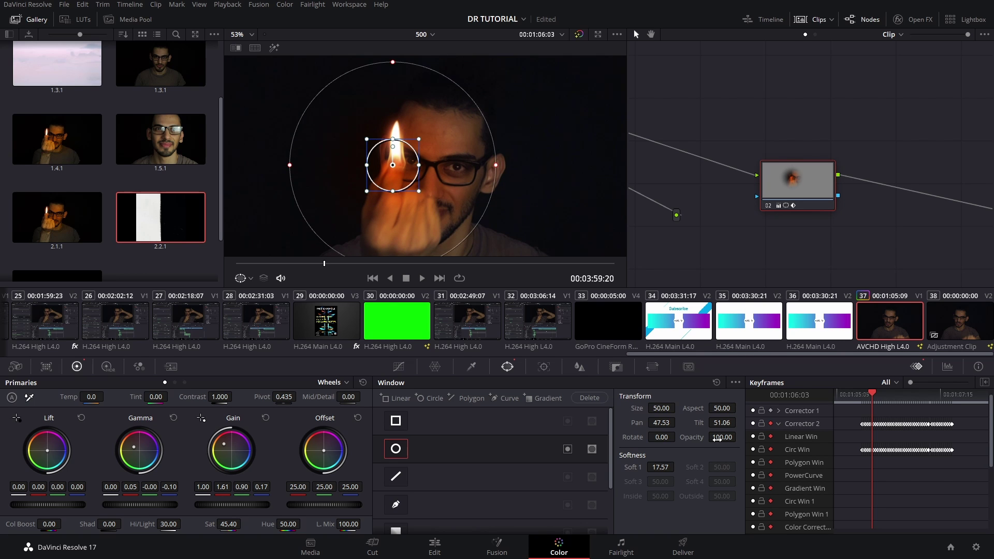
pyautogui.press('Right')
pyautogui.press('Right')
# Step through the clip from 00:01:06:11 to 00:01:07:08 and examine the circular window's keyframed opacity and softness changes
pyautogui.click(884, 404)
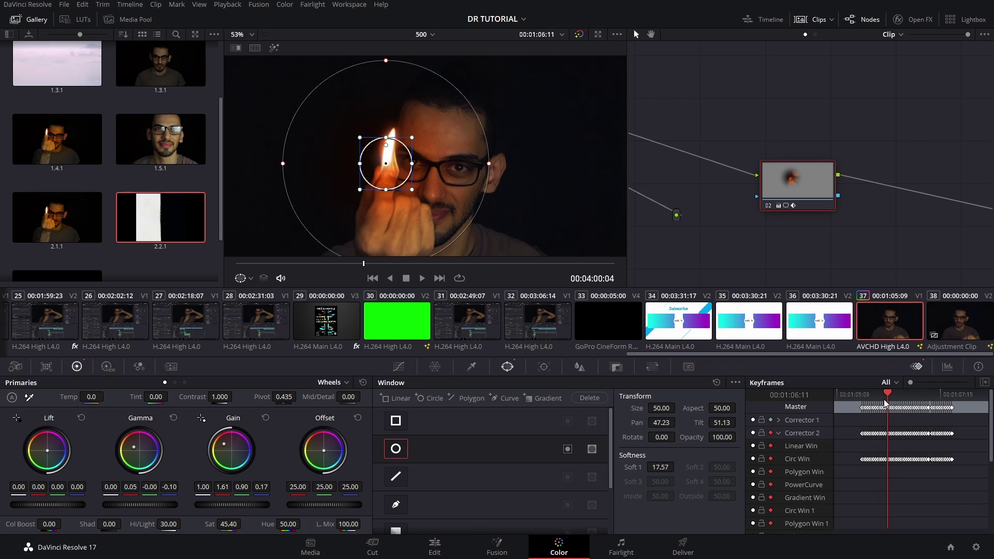
pyautogui.press('Right')
pyautogui.press('Right')
pyautogui.press('Right')
pyautogui.press('Right')
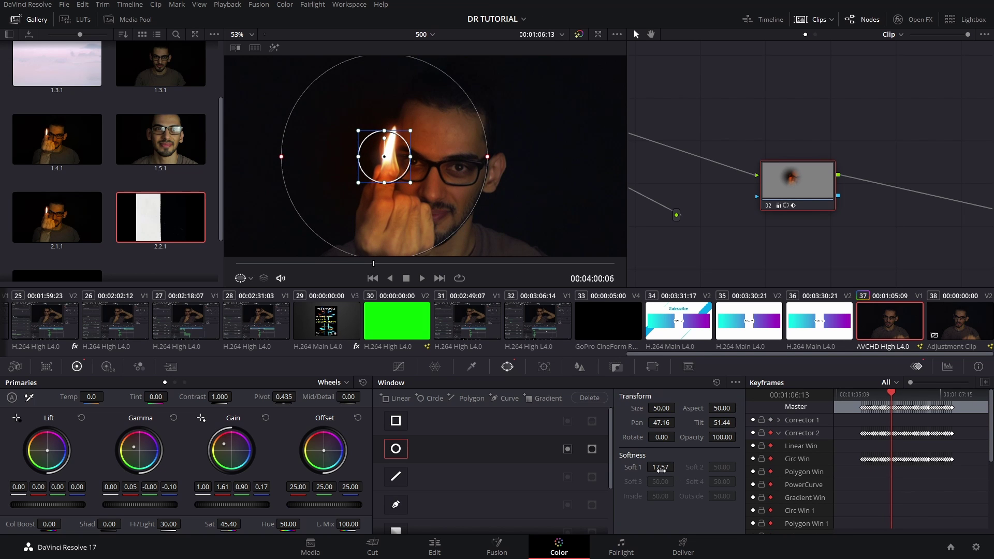
pyautogui.press('Right')
pyautogui.press('Right')
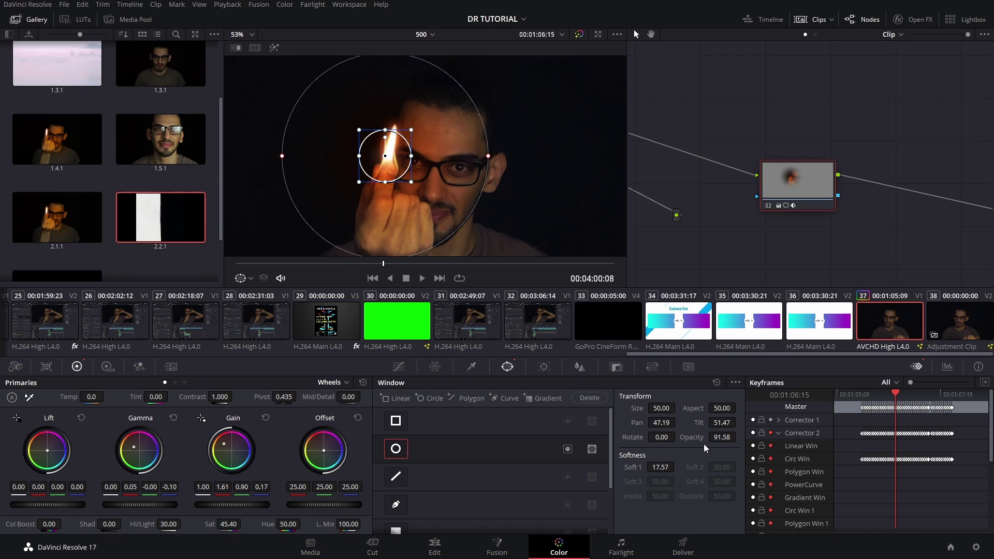
pyautogui.press('Right')
pyautogui.press('Right')
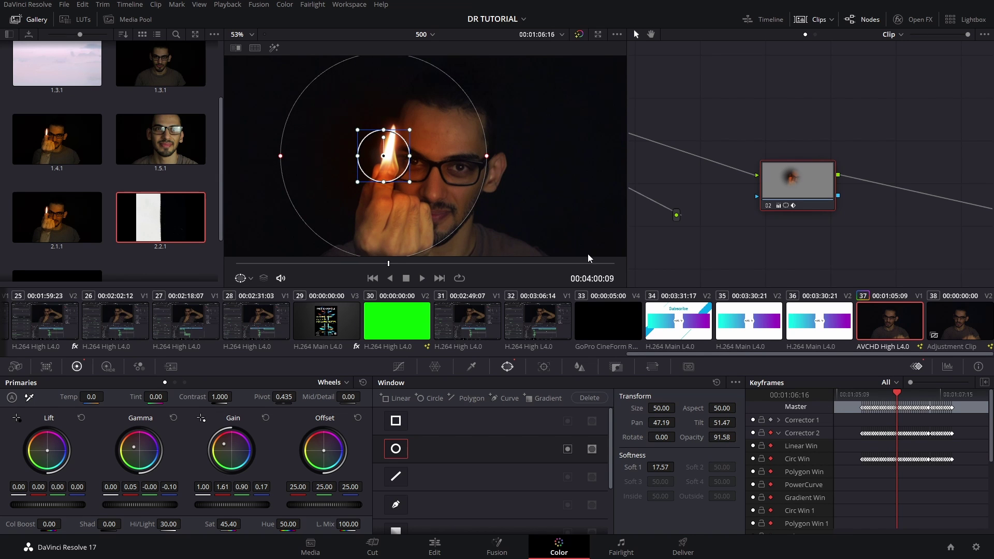
pyautogui.press('Right')
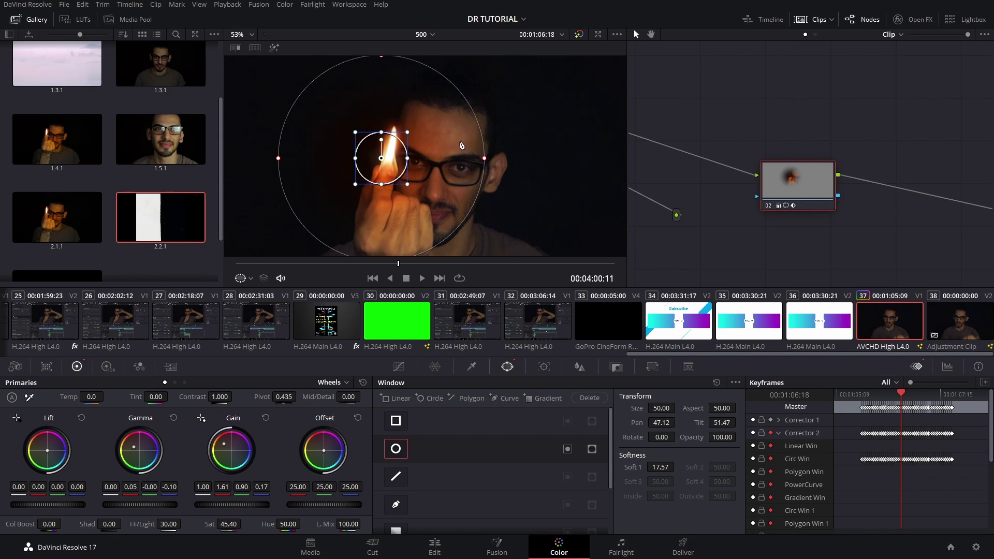
pyautogui.press('Right')
pyautogui.press('Right')
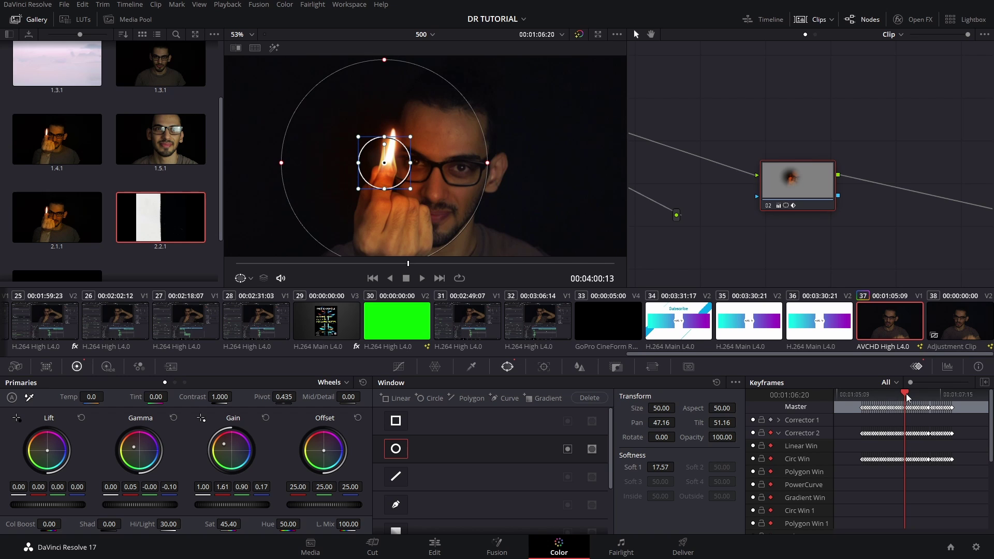
pyautogui.moveTo(906, 398); pyautogui.dragTo(929, 395)
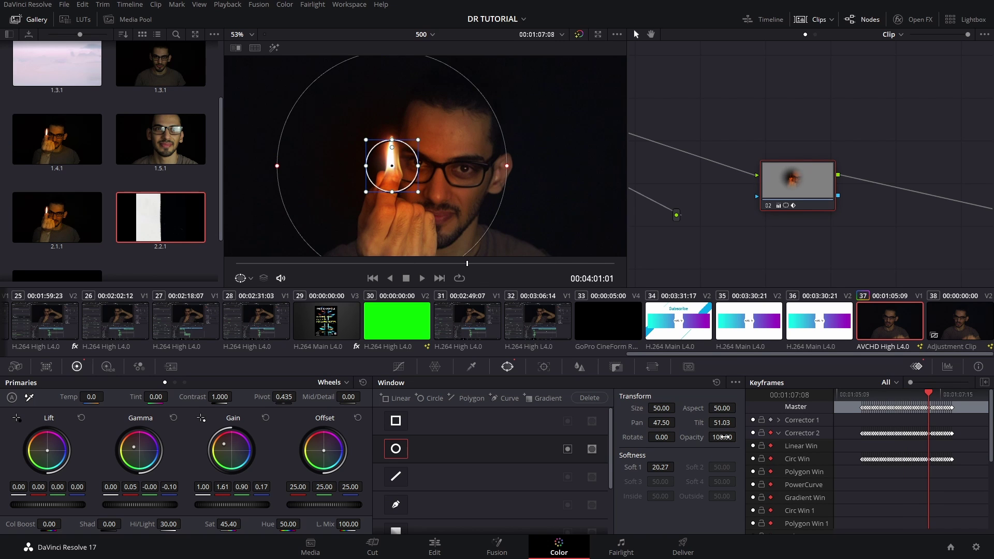
# Examine the circular window's softness keyframes from 00:01:07:09 to 00:01:07:17 and return to 00:01:06:07
pyautogui.press('Right')
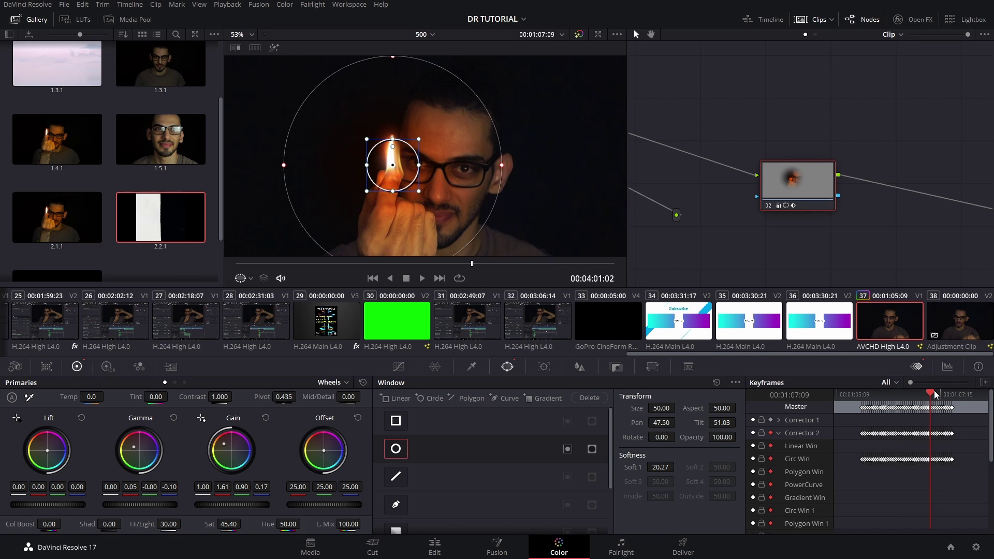
pyautogui.moveTo(935, 394); pyautogui.dragTo(948, 402)
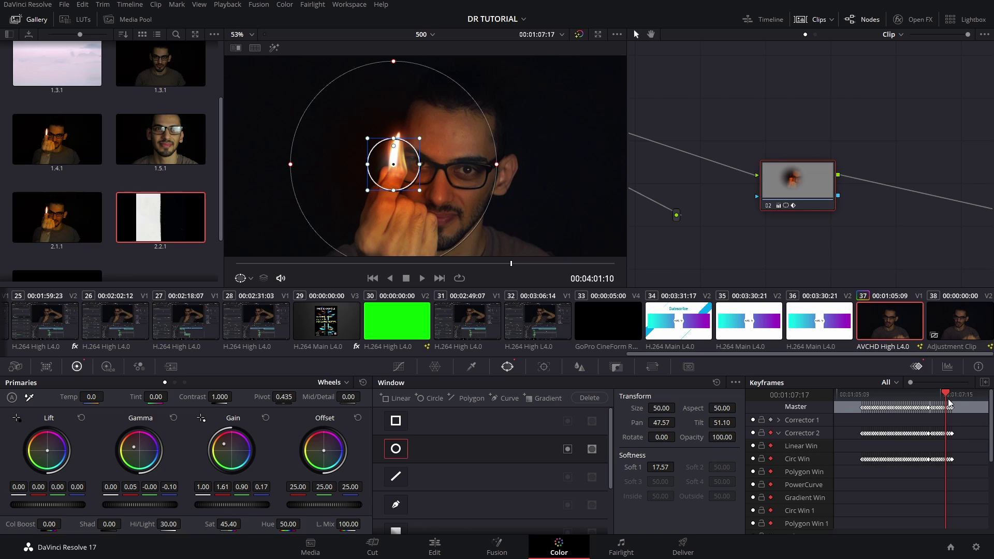
pyautogui.click(880, 396)
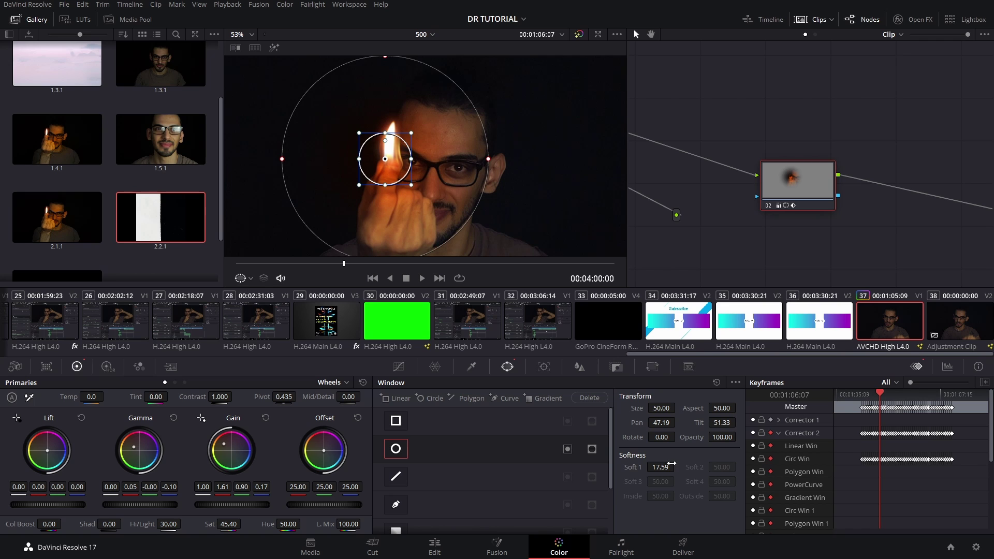
# Try replacing Corrector 2's keyframes with Soft 1 values 19.47, 19.35 and 19.73 from 00:01:06:04 onward, play it back, and undo the replacement
pyautogui.moveTo(964, 463); pyautogui.dragTo(866, 433)
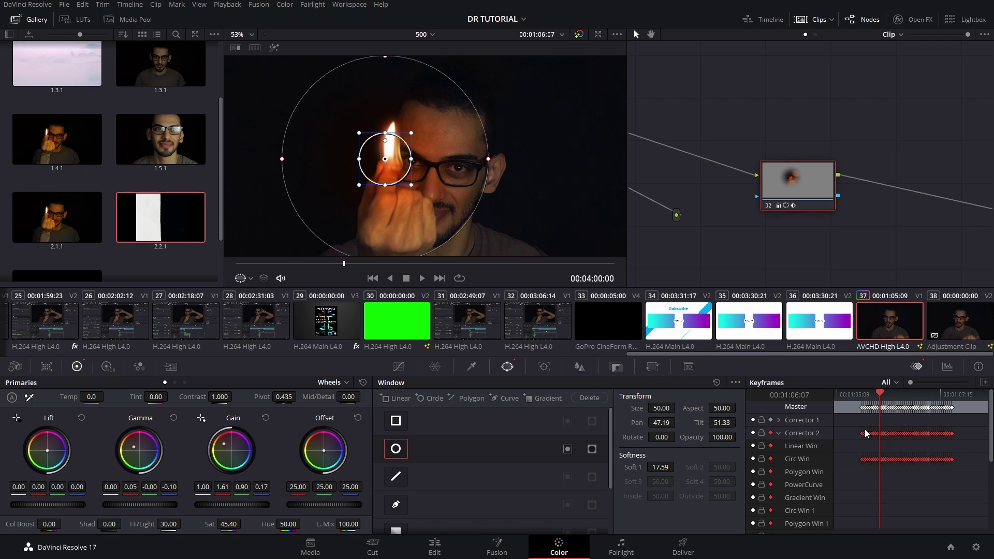
pyautogui.press('Delete')
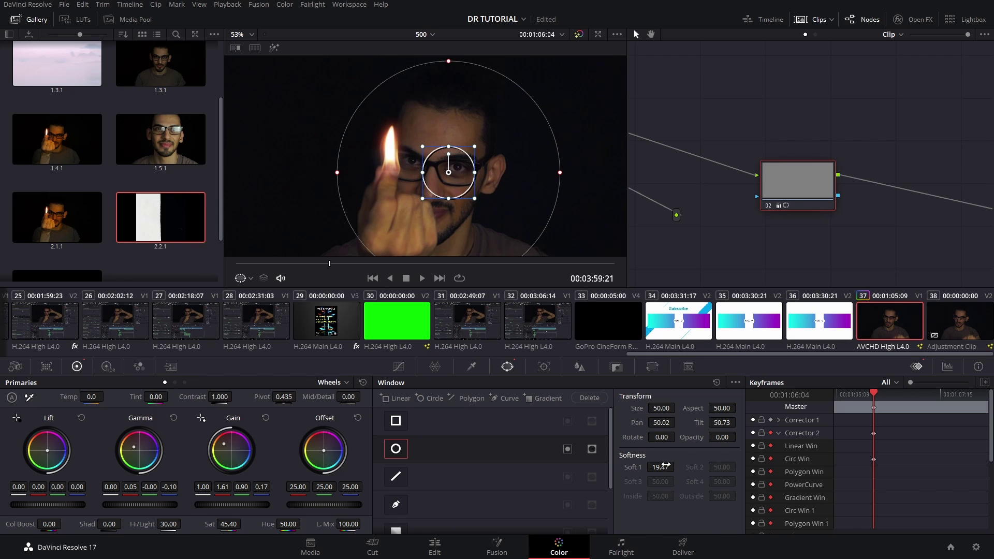
pyautogui.moveTo(874, 395); pyautogui.dragTo(878, 395)
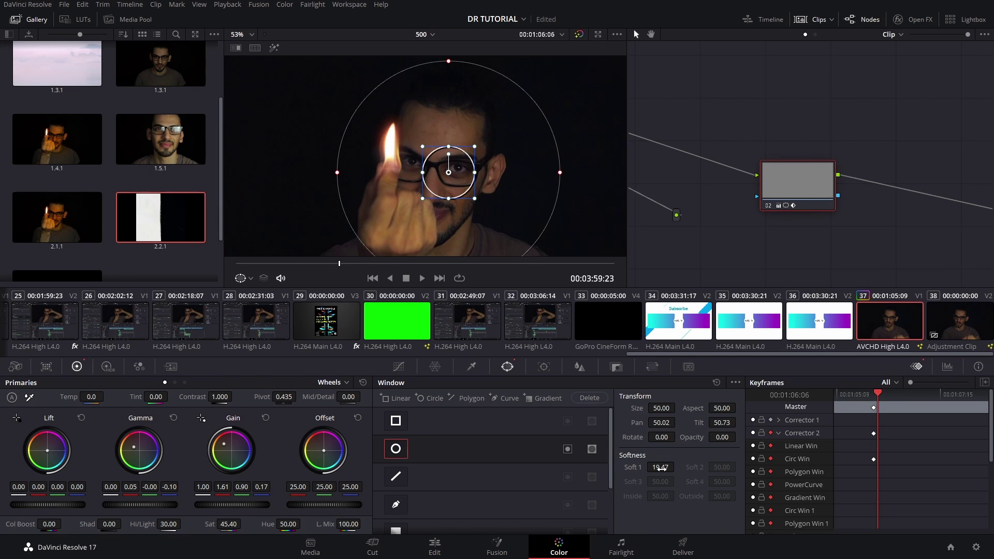
pyautogui.click(883, 396)
pyautogui.press('Right')
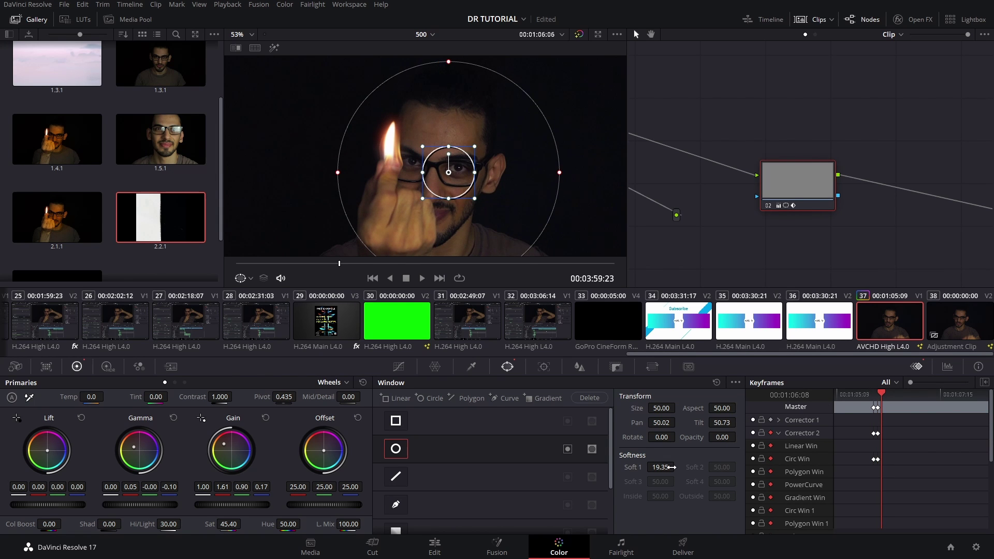
pyautogui.click(322, 265)
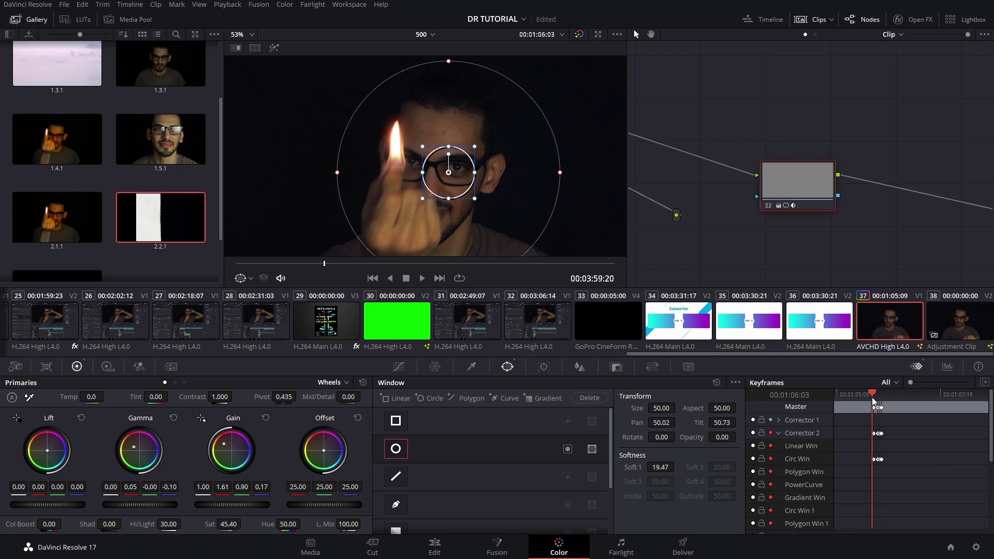
pyautogui.press('space')
pyautogui.press('space')
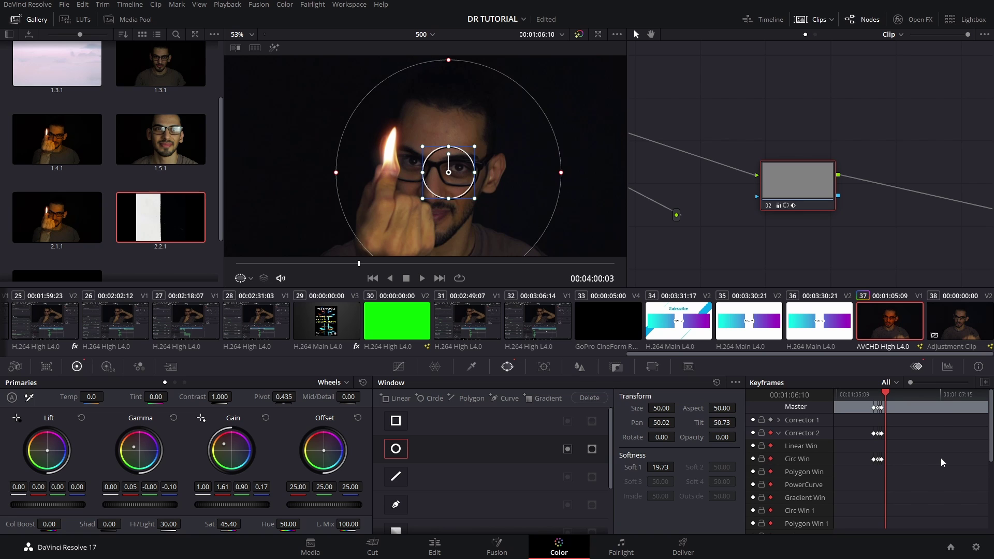
pyautogui.hotkey('ctrl', 'z')
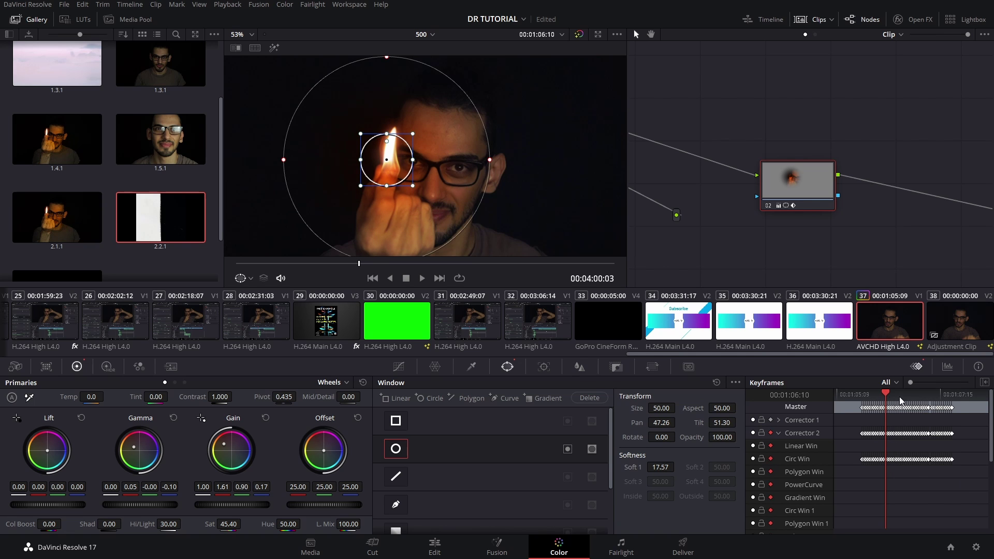
# Check the circular window's firelight at 00:01:07:03 with the viewer image zoomed out to 44%
pyautogui.moveTo(886, 397); pyautogui.dragTo(921, 398)
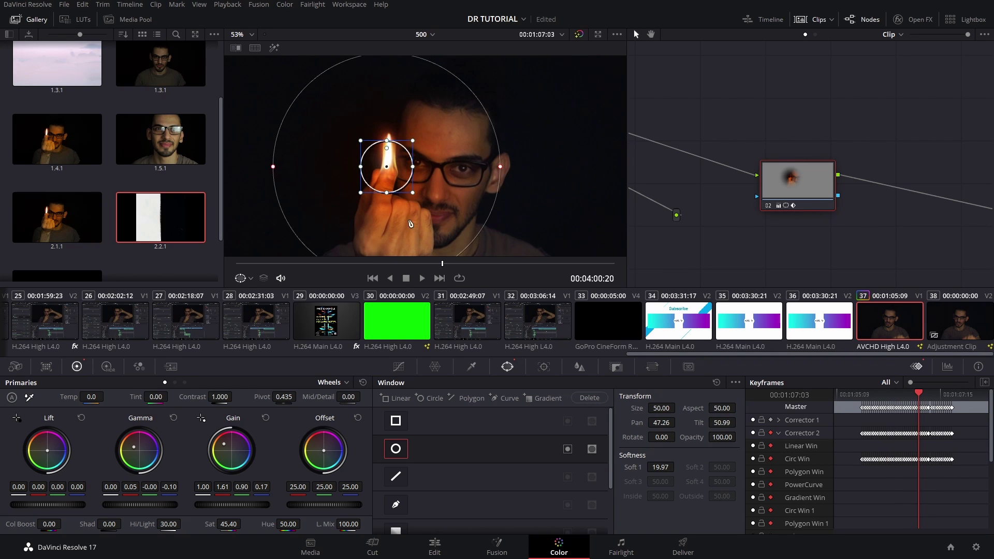
pyautogui.scroll(1, 411, 219)
pyautogui.scroll(-2, 411, 218)
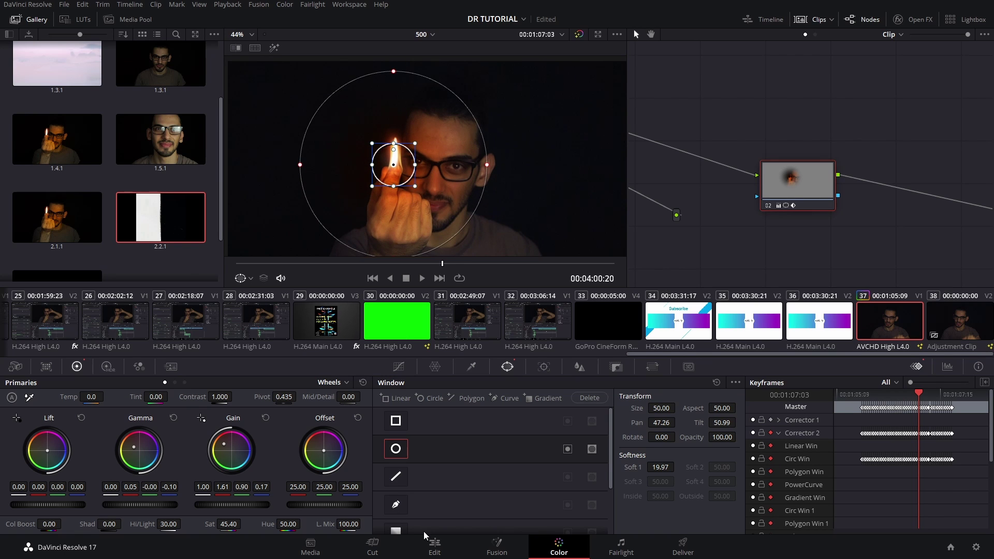
# Switch to the Edit page and examine the timeline's opening clips around 00:00:06:00
pyautogui.click(448, 542)
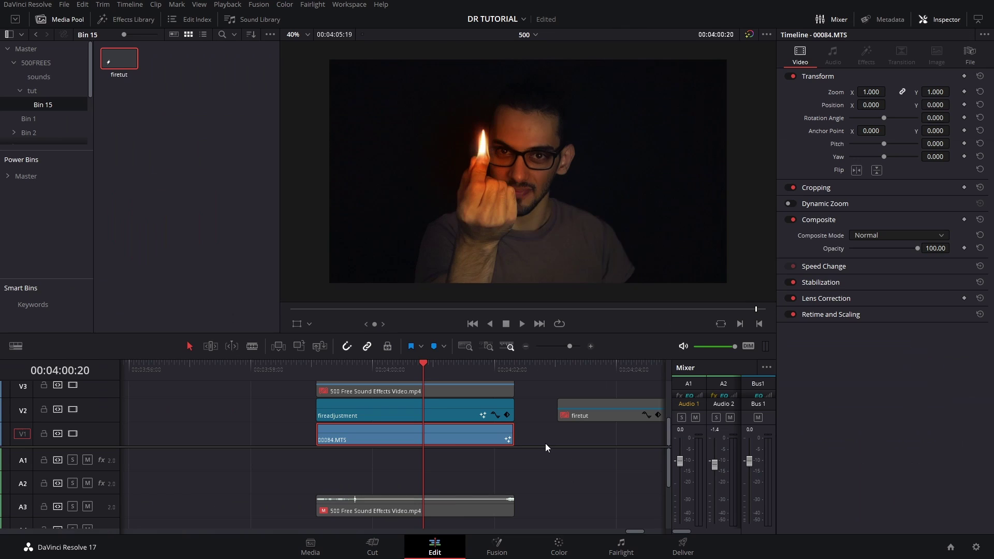
pyautogui.scroll(-5, 462, 472)
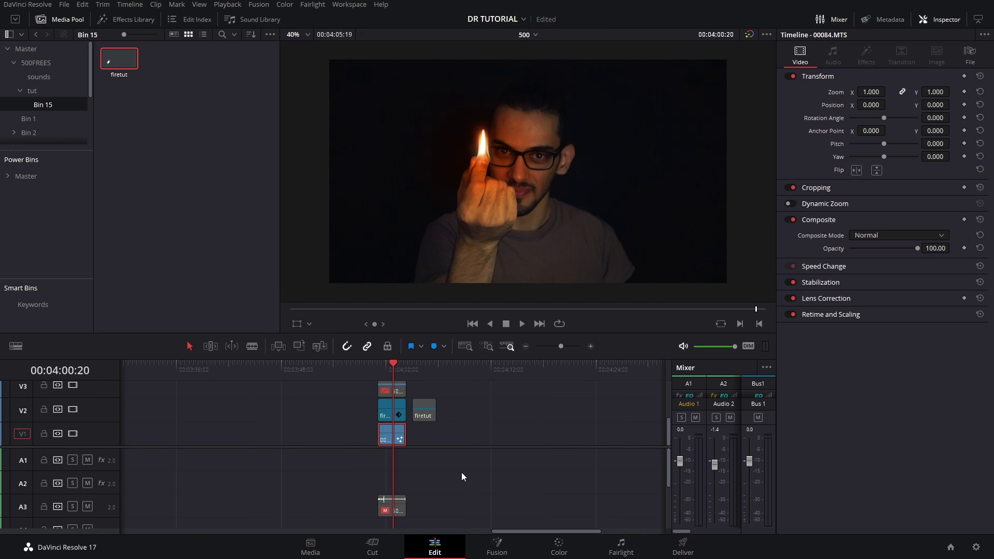
pyautogui.hscroll(-15, 232, 491)
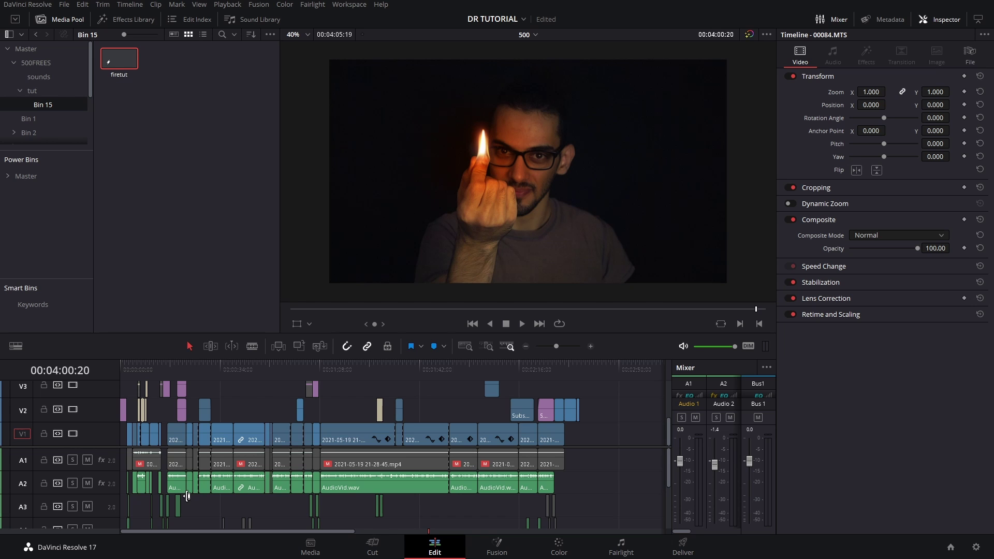
pyautogui.scroll(-1, 187, 496)
pyautogui.click(138, 365)
pyautogui.scroll(5, 182, 482)
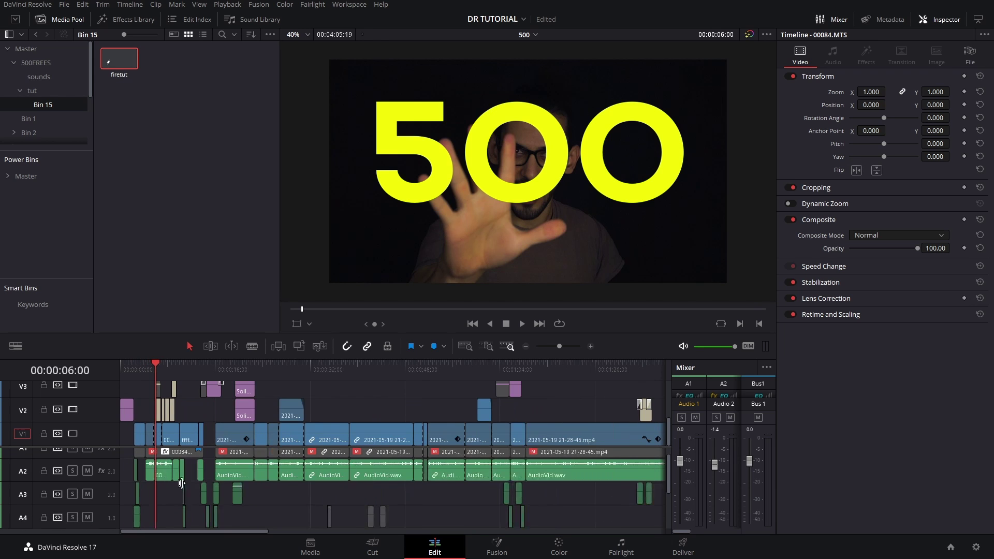
pyautogui.scroll(1, 343, 497)
pyautogui.scroll(2, 384, 492)
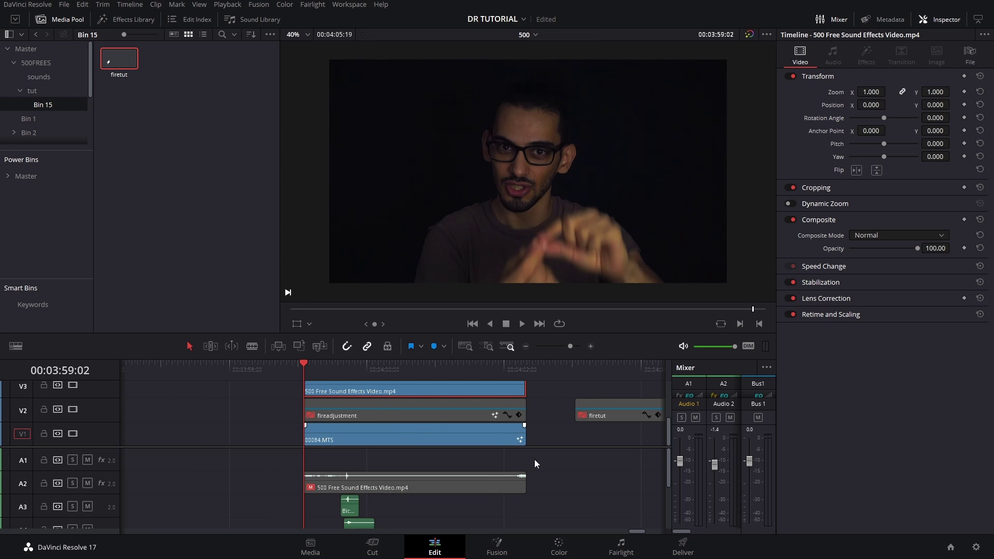
# Examine the lighter, Zippo and bushes-rustling sound effects layered on the audio tracks beneath the fire clips at 00:03:59:02
pyautogui.scroll(-6, 558, 458)
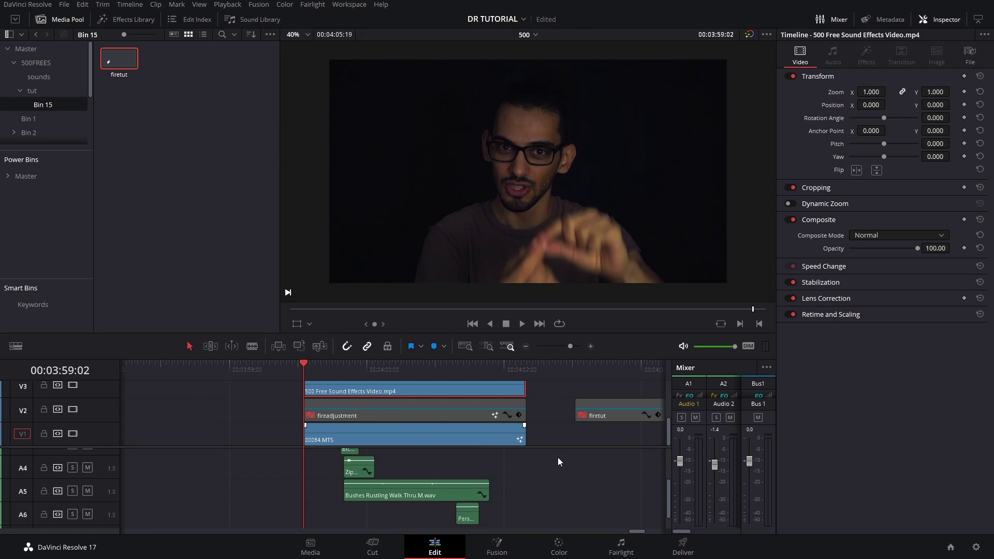
pyautogui.scroll(2, 522, 481)
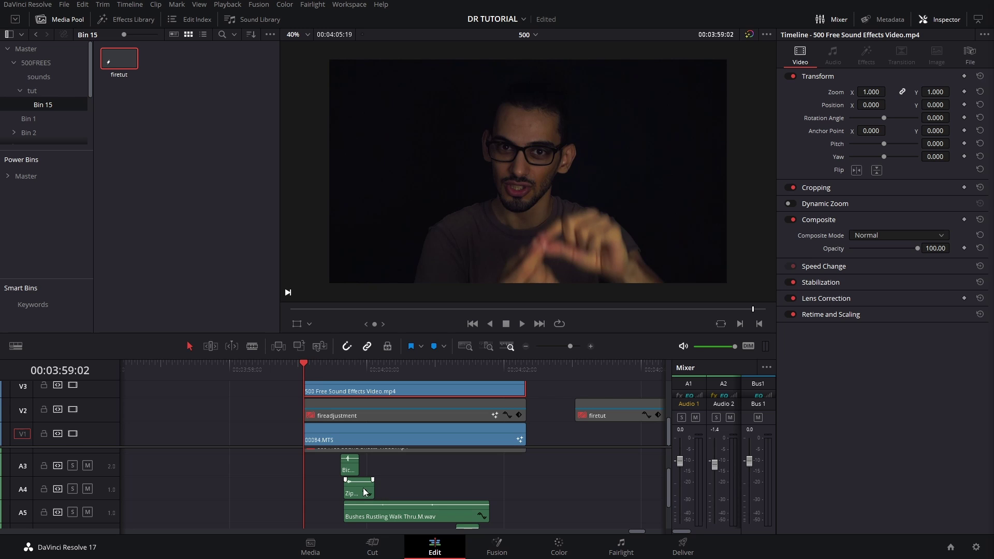
pyautogui.scroll(3, 363, 489)
pyautogui.scroll(-3, 371, 489)
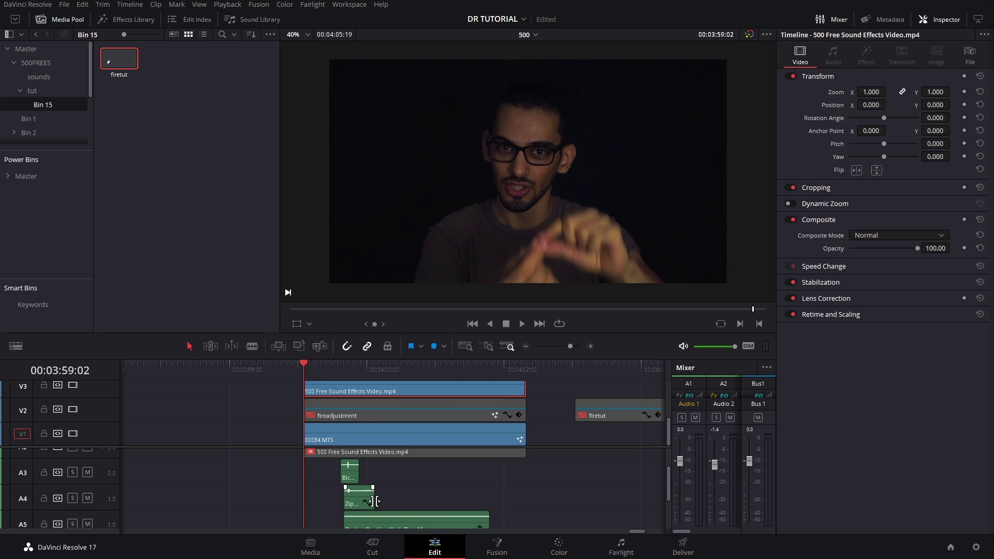
pyautogui.scroll(4, 473, 494)
pyautogui.moveTo(503, 481); pyautogui.dragTo(380, 472)
pyautogui.scroll(-2, 381, 475)
pyautogui.hscroll(3, 334, 453)
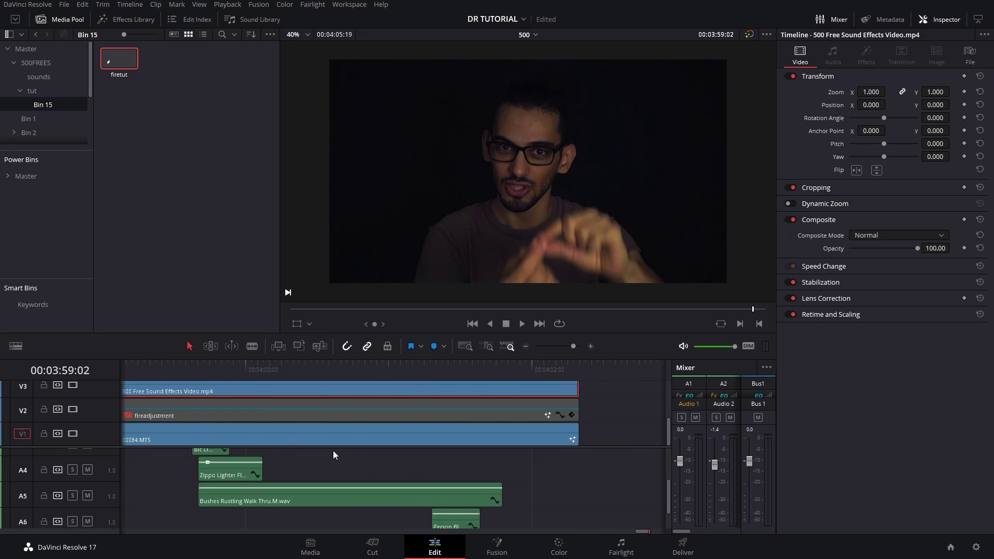
pyautogui.hscroll(-3, 414, 473)
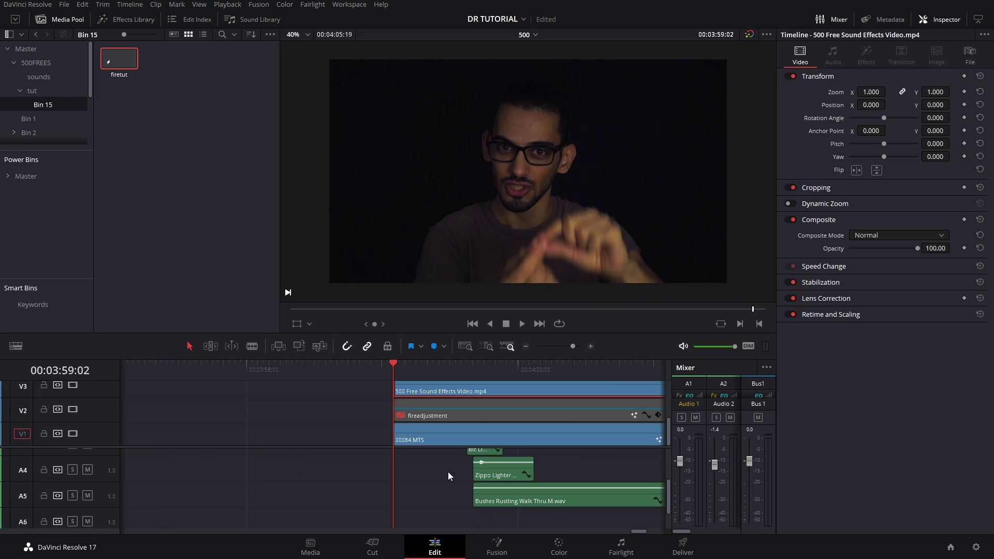
pyautogui.scroll(-3, 580, 475)
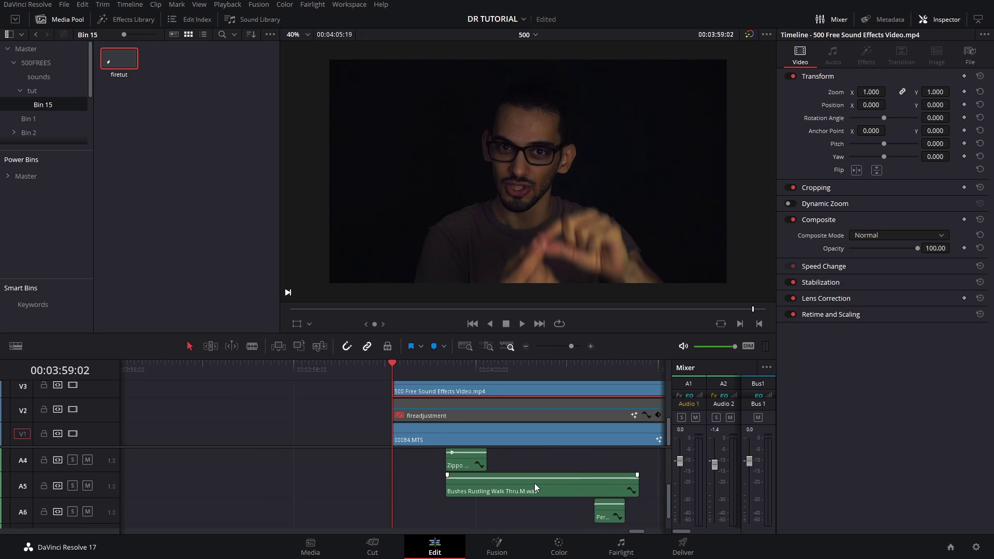
pyautogui.hscroll(2, 534, 483)
pyautogui.hscroll(1, 491, 500)
pyautogui.scroll(1, 492, 500)
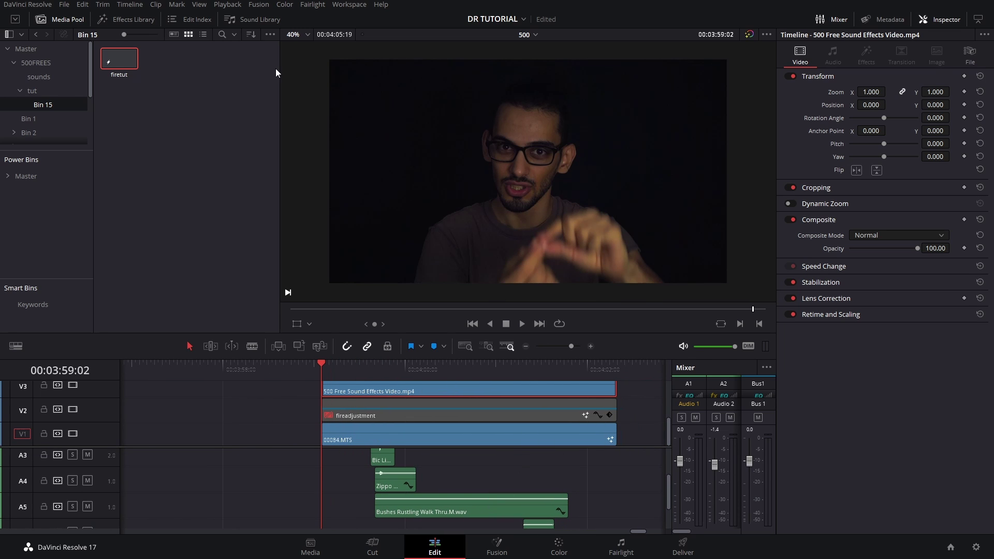
# View the Sound Library, return to the Media Pool, and restore the full-width timeline layout
pyautogui.click(269, 21)
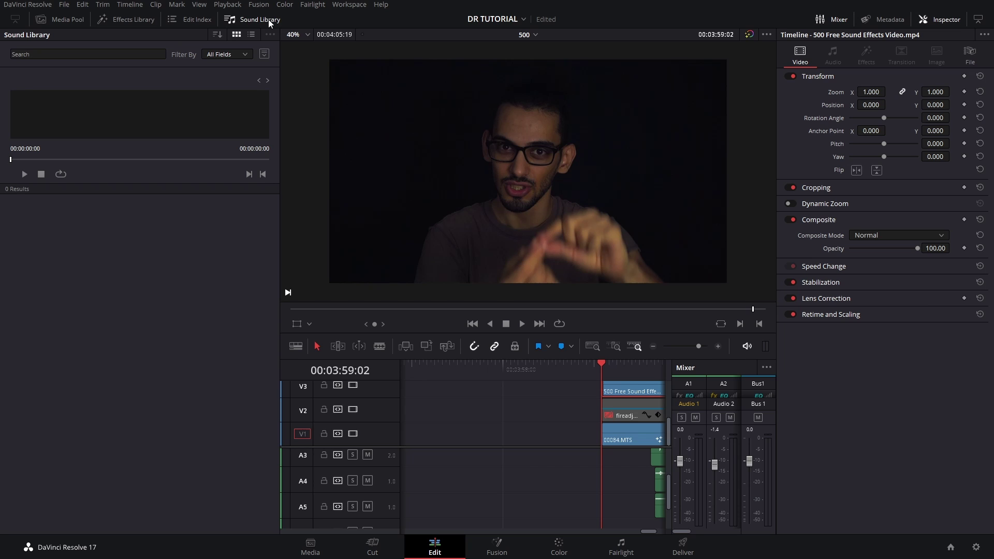
pyautogui.click(44, 19)
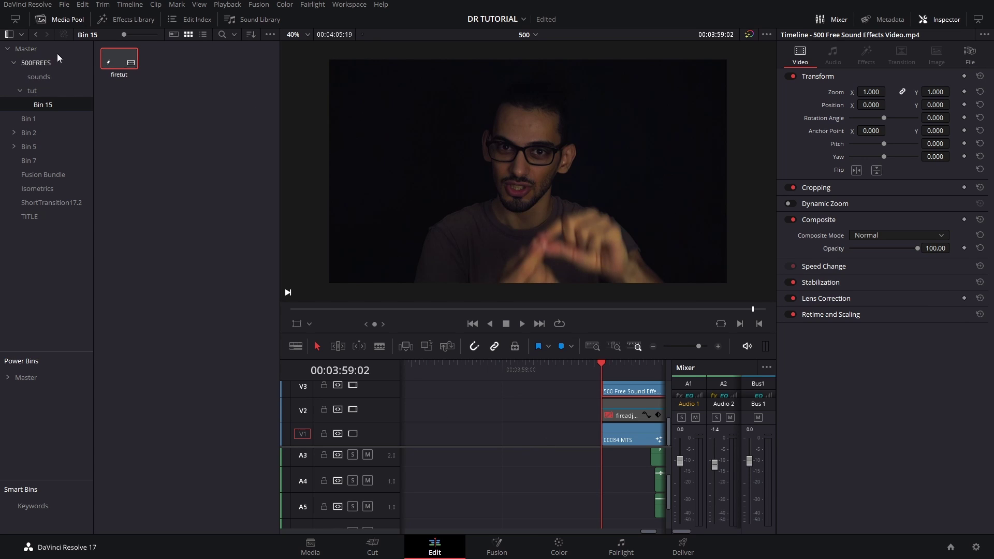
pyautogui.click(15, 19)
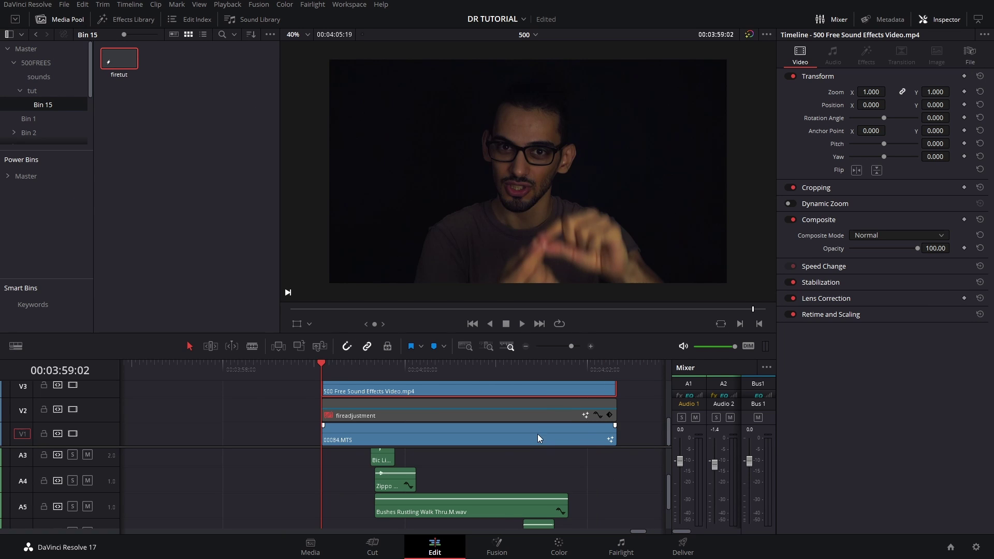
# Play the finger-fire shot from 00:03:59:02 to 00:04:01:23 to hear its layered sound effects
pyautogui.hscroll(2, 543, 456)
pyautogui.scroll(-1, 551, 477)
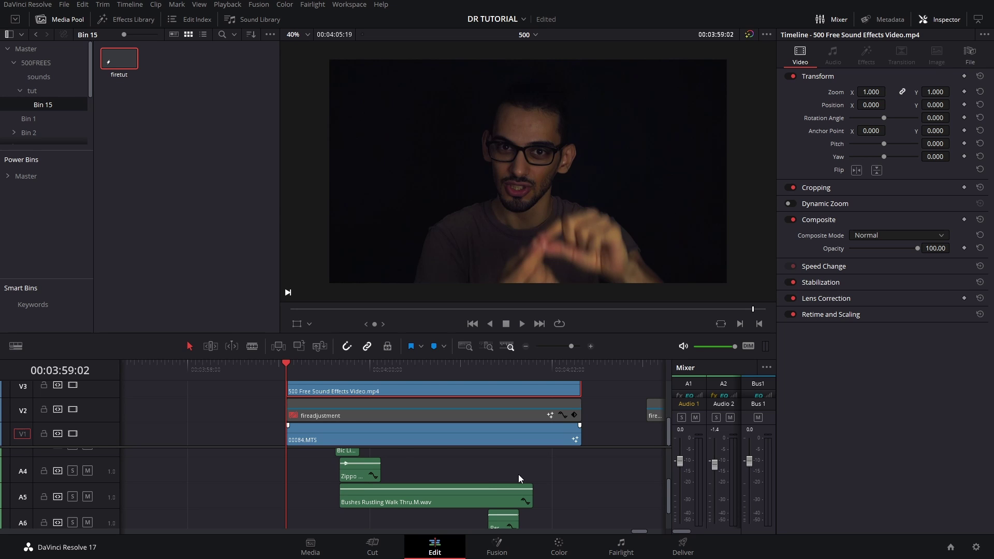
pyautogui.hscroll(-1, 505, 473)
pyautogui.scroll(1, 505, 473)
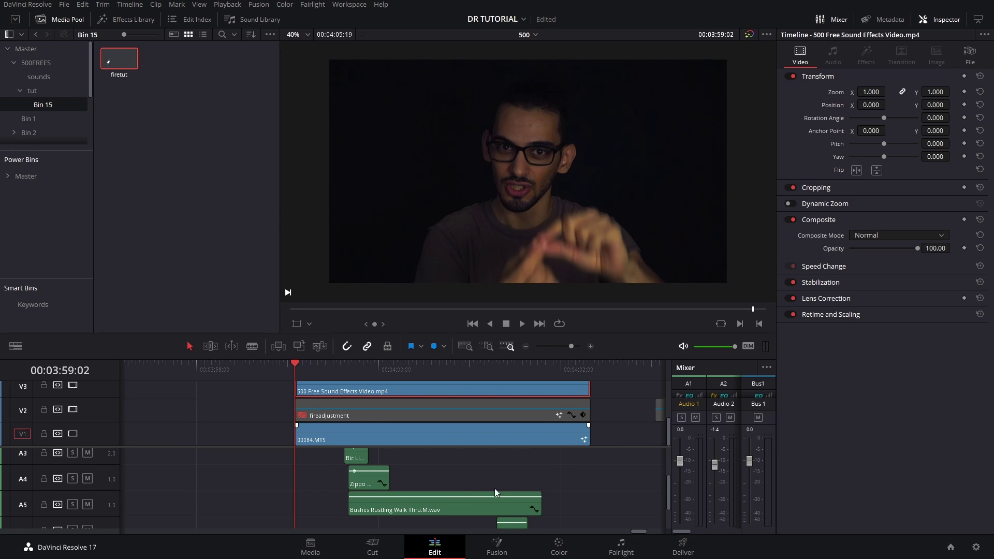
pyautogui.hscroll(-1, 495, 488)
pyautogui.scroll(1, 495, 489)
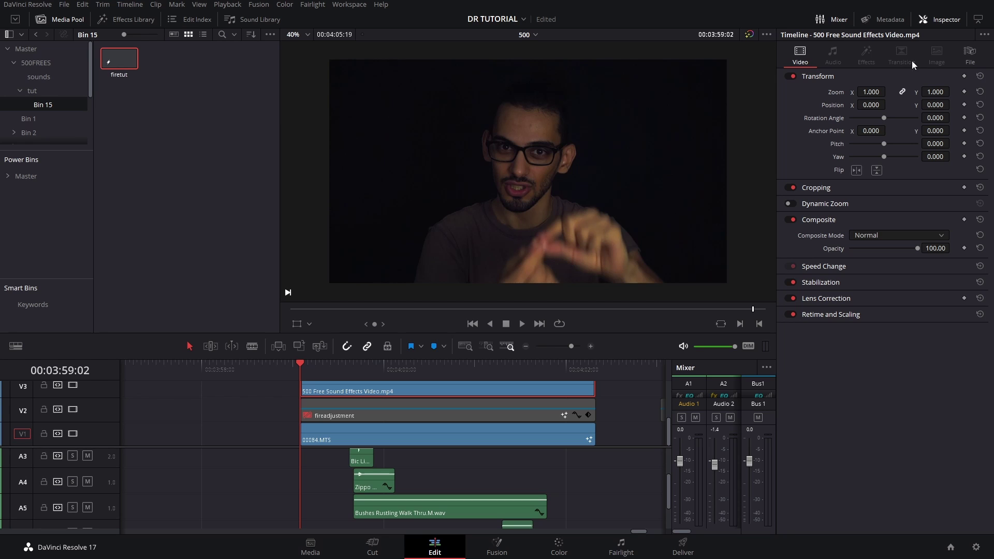
pyautogui.press('space')
pyautogui.press('space')
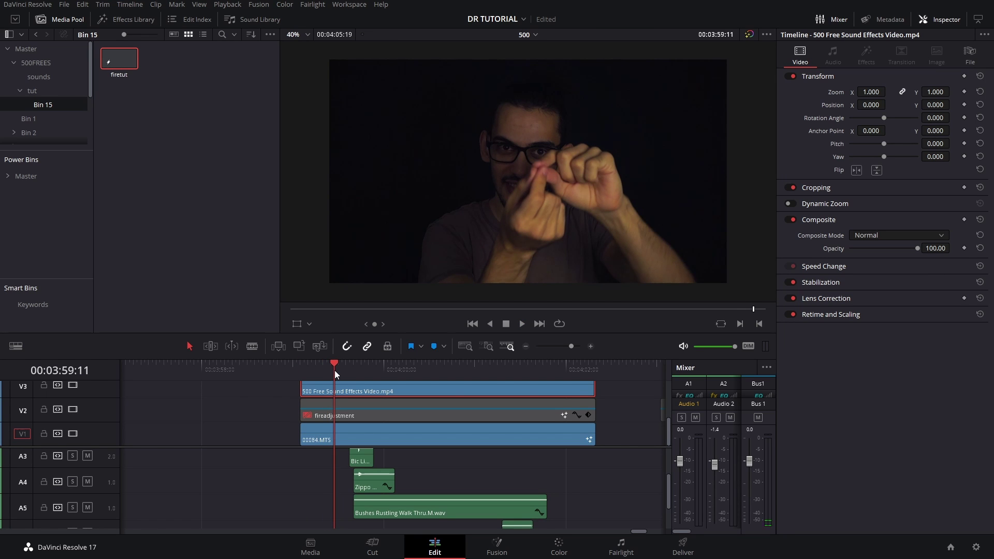
pyautogui.press('space')
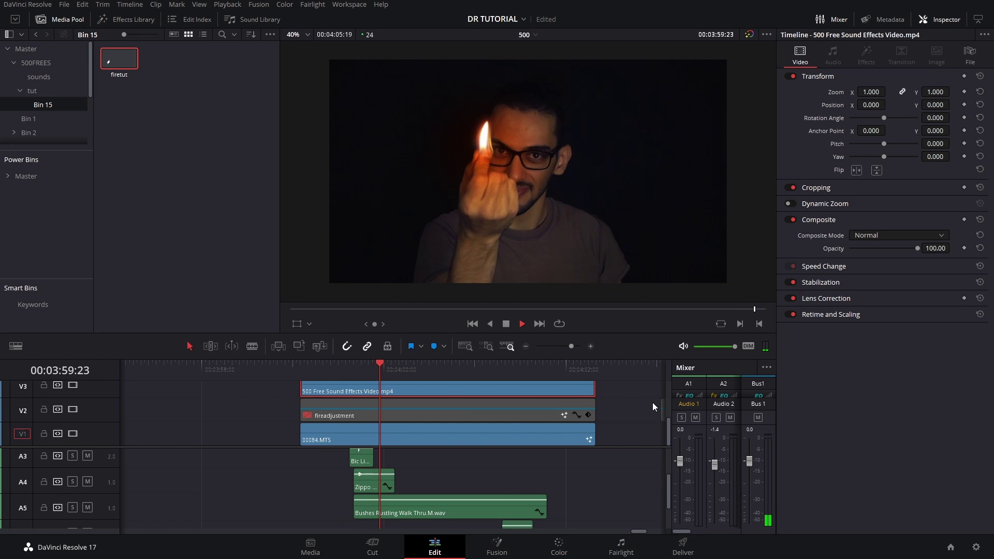
pyautogui.press('space')
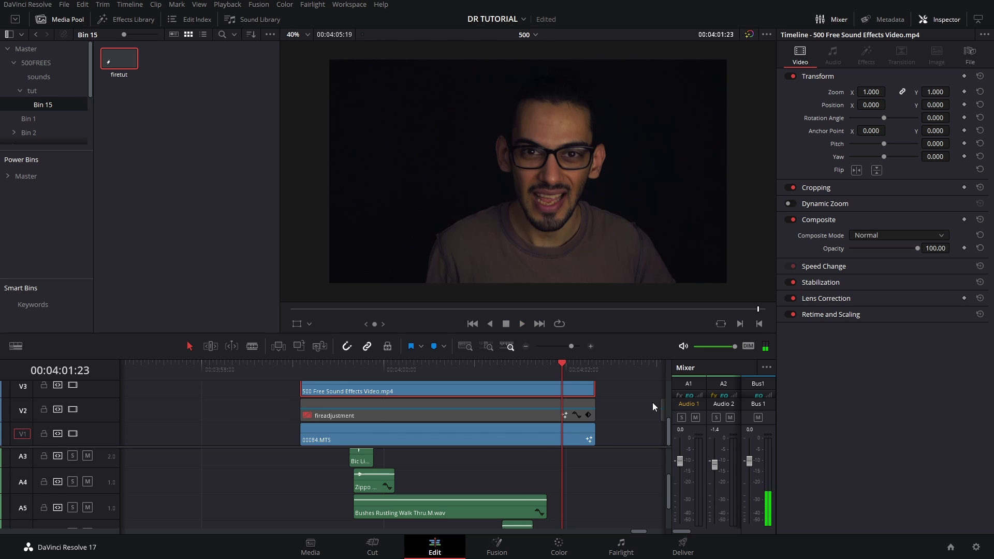
# Select the Bic Lighter Flick Short.M.wav clip on track A3 and examine its audio settings
pyautogui.scroll(-2, 606, 439)
pyautogui.scroll(2, 462, 443)
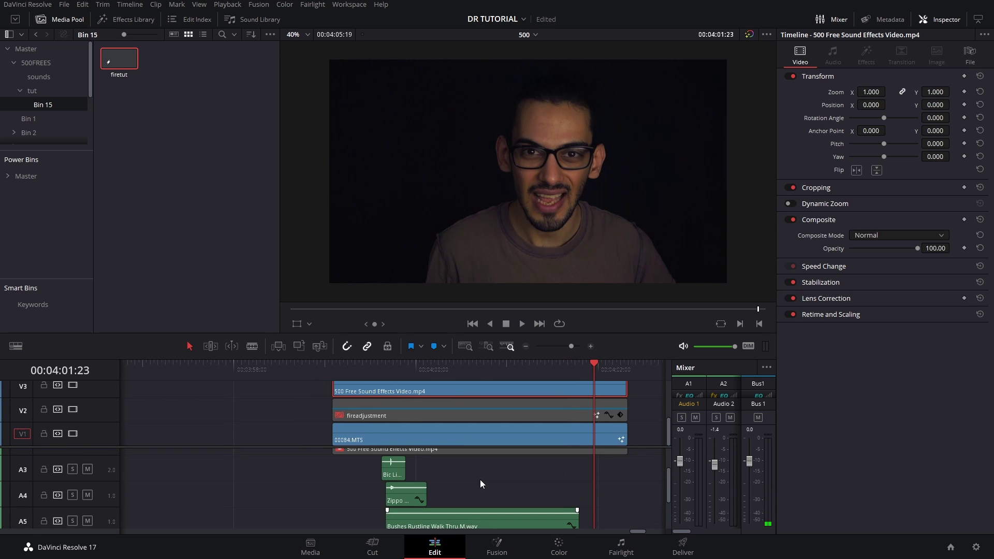
pyautogui.click(394, 472)
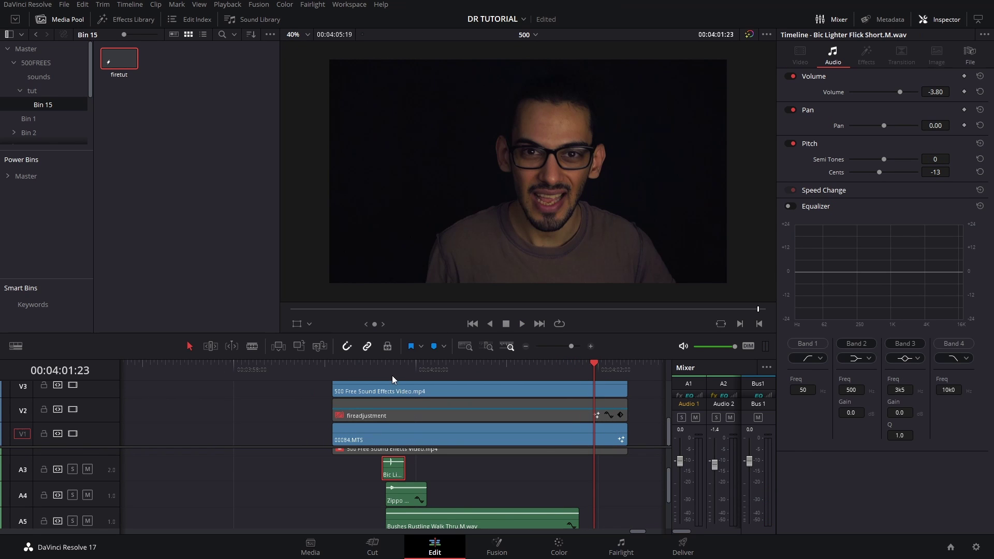
# From 00:03:59:16, examine the audio settings of the Zippo Lighter Flick Wet.M.wav clip on A4 and the Bushes Rustling Walk Thru.M.wav clip on A5
pyautogui.moveTo(392, 375); pyautogui.dragTo(387, 375)
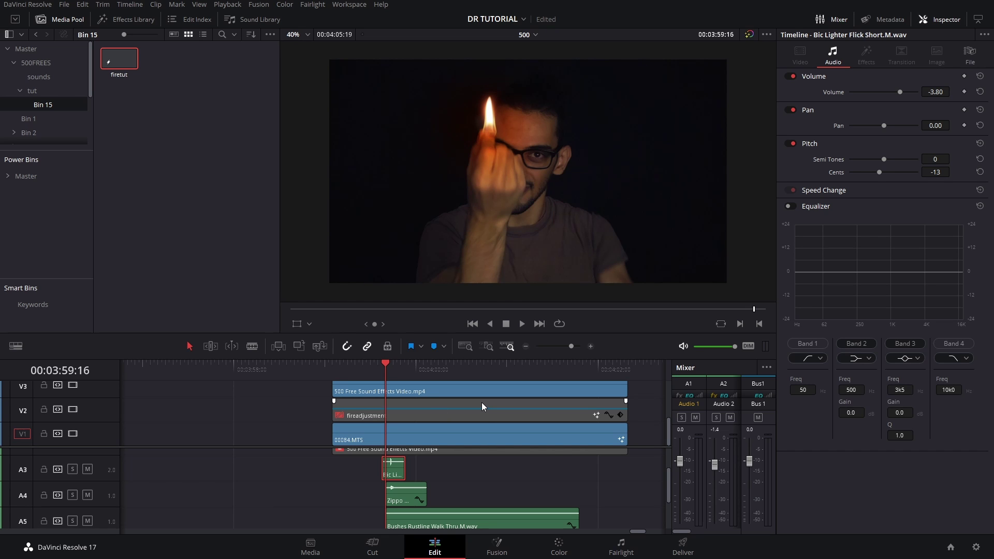
pyautogui.click(413, 489)
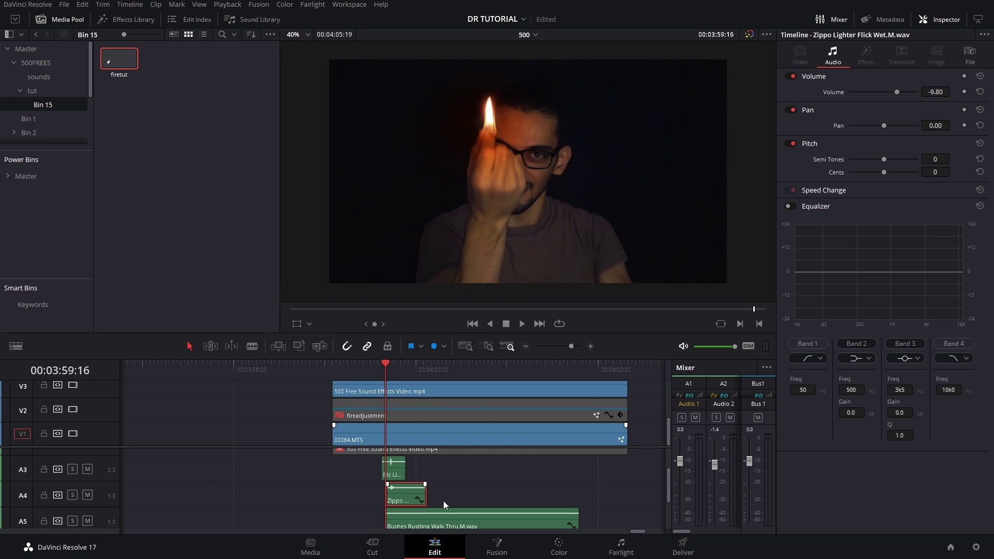
pyautogui.click(456, 519)
pyautogui.scroll(-1, 459, 466)
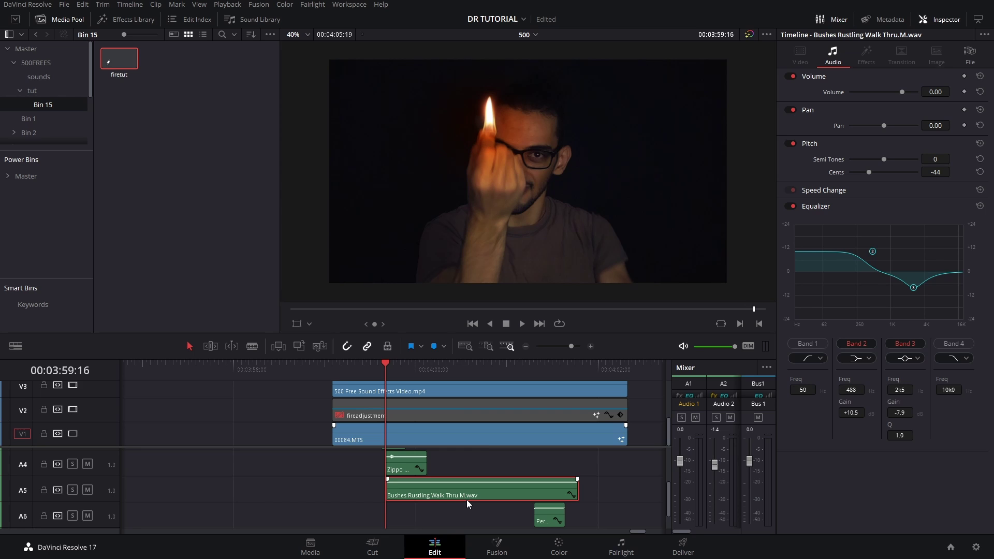
pyautogui.scroll(1, 482, 466)
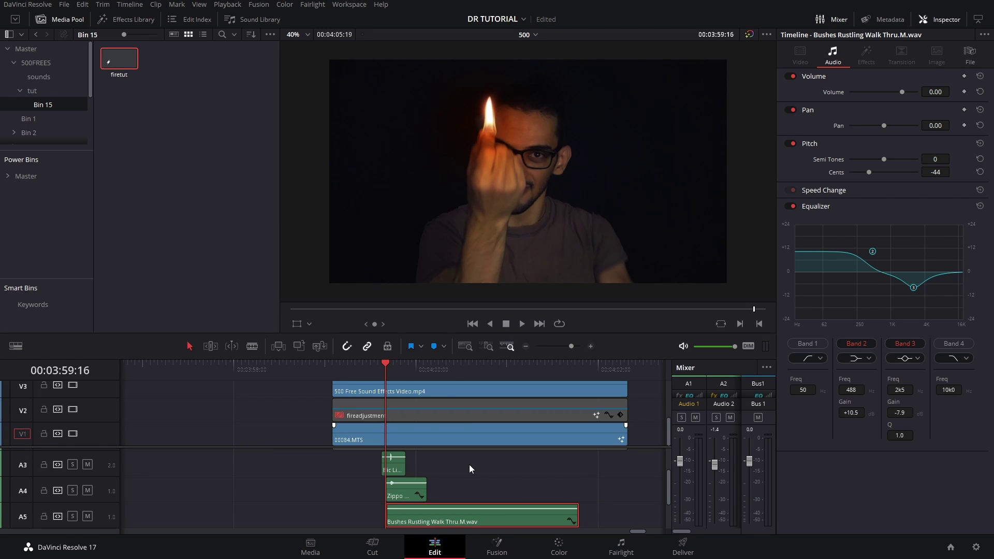
pyautogui.scroll(-1, 469, 465)
pyautogui.scroll(1, 469, 464)
# Select the Zippo Lighter Flick Wet.M.wav clip and play the layered sounds from about 00:03:59:16 to 00:04:01:19
pyautogui.click(410, 488)
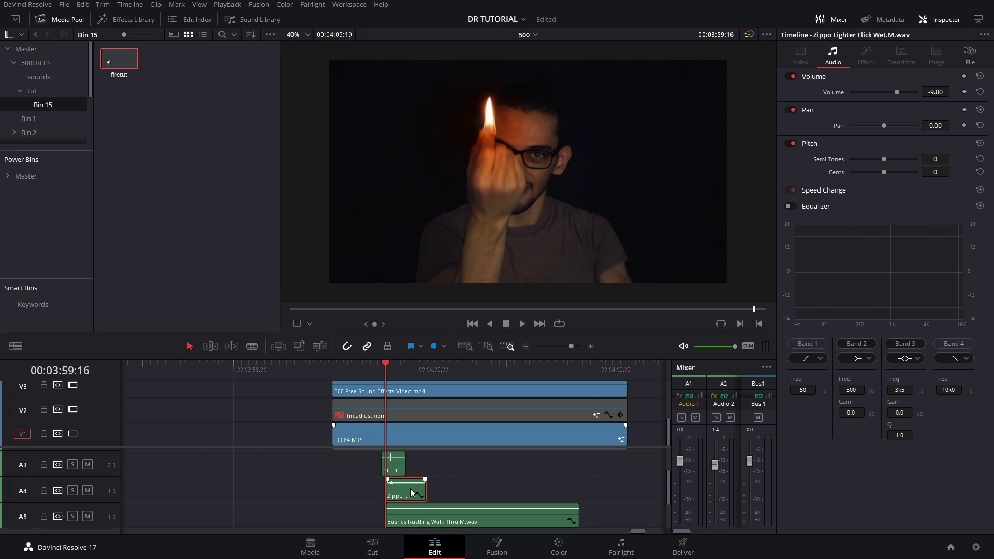
pyautogui.moveTo(386, 373)
pyautogui.mouseDown()
pyautogui.moveTo(402, 375)
pyautogui.moveTo(387, 378)
pyautogui.mouseUp()
pyautogui.click(590, 481)
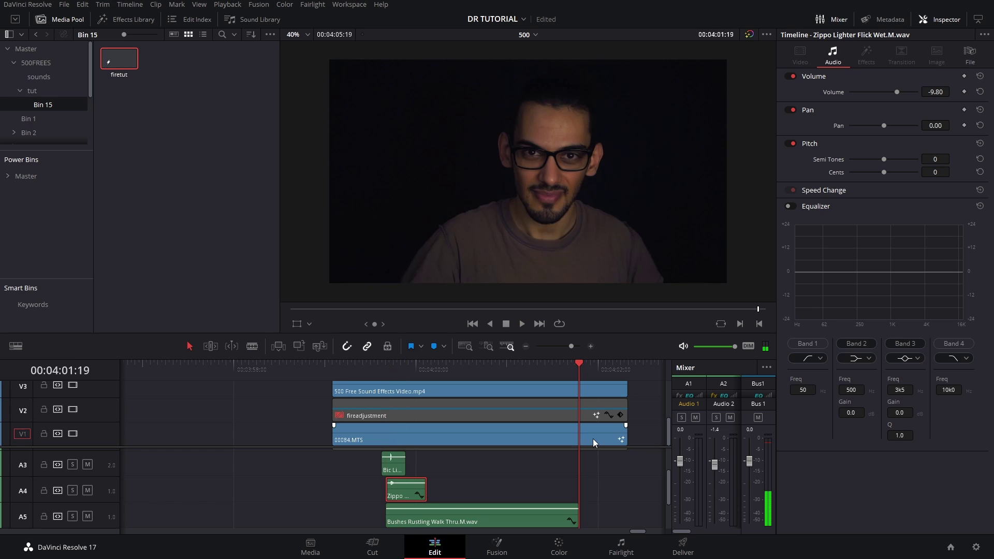
# Move the playhead to 00:04:01:07 and examine the audio settings of the Person Blowing 1.M.wav clip on A6
pyautogui.scroll(-2, 590, 481)
pyautogui.click(535, 374)
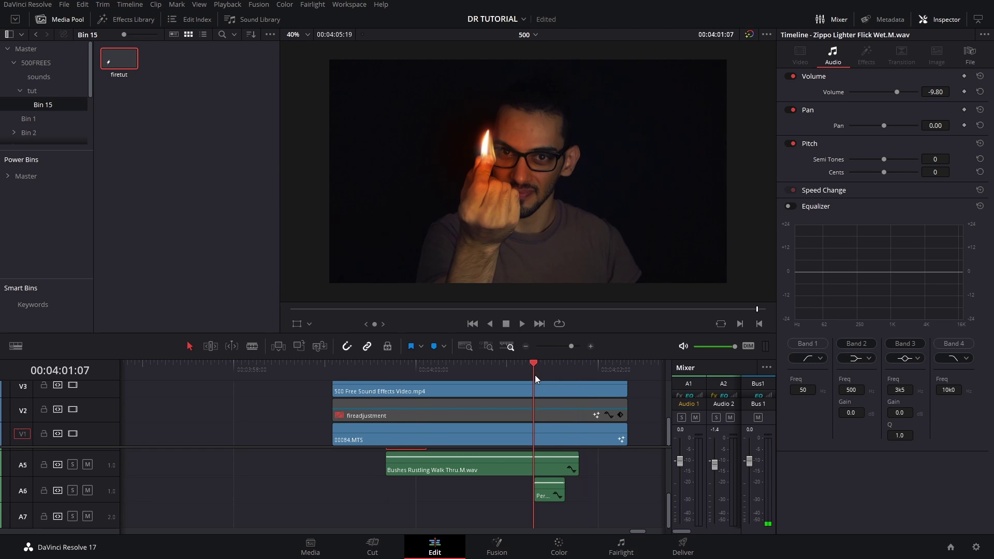
pyautogui.click(553, 495)
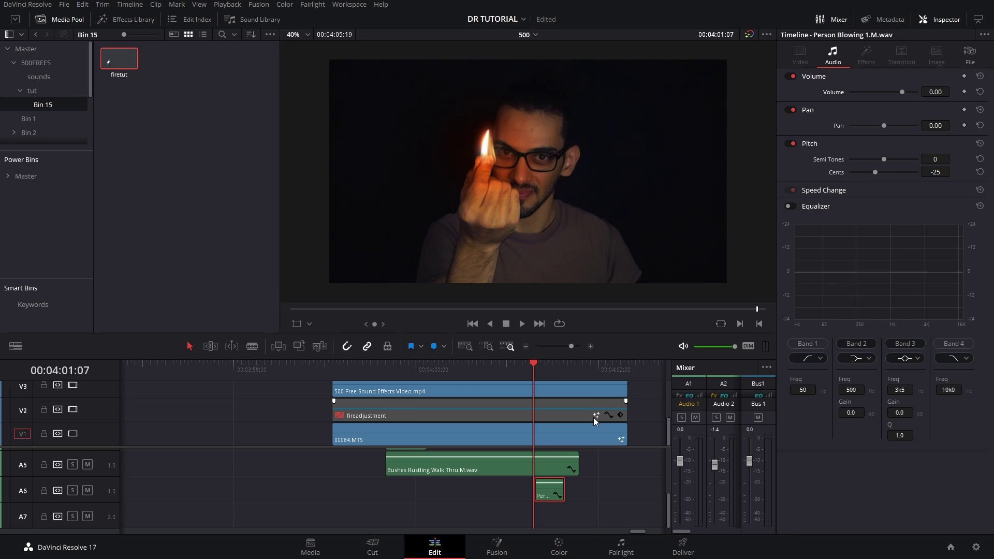
# Replay the moment the flame is blown out, starting around 00:04:01:07, to hear the blowing sound effect
pyautogui.press('space')
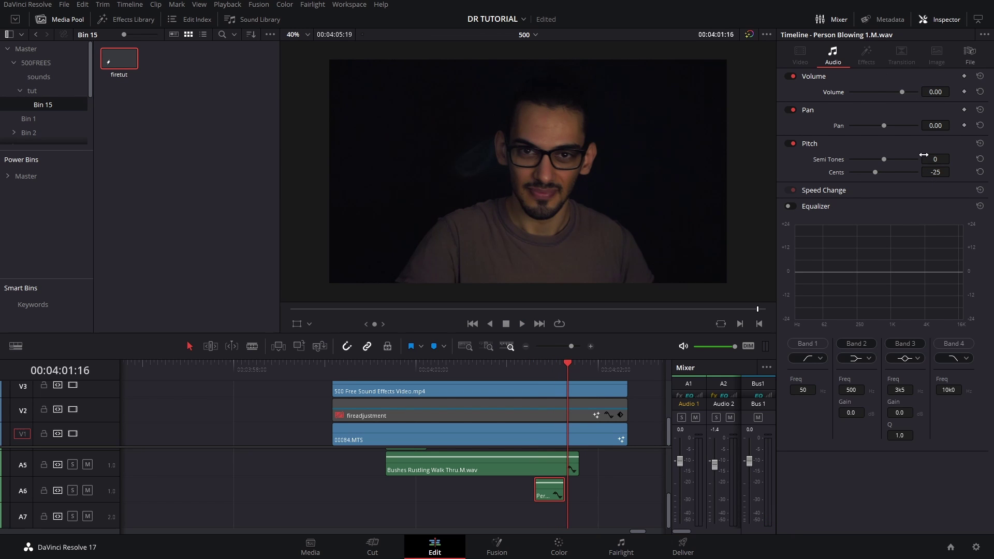
pyautogui.click(534, 368)
pyautogui.press('space')
pyautogui.press('space')
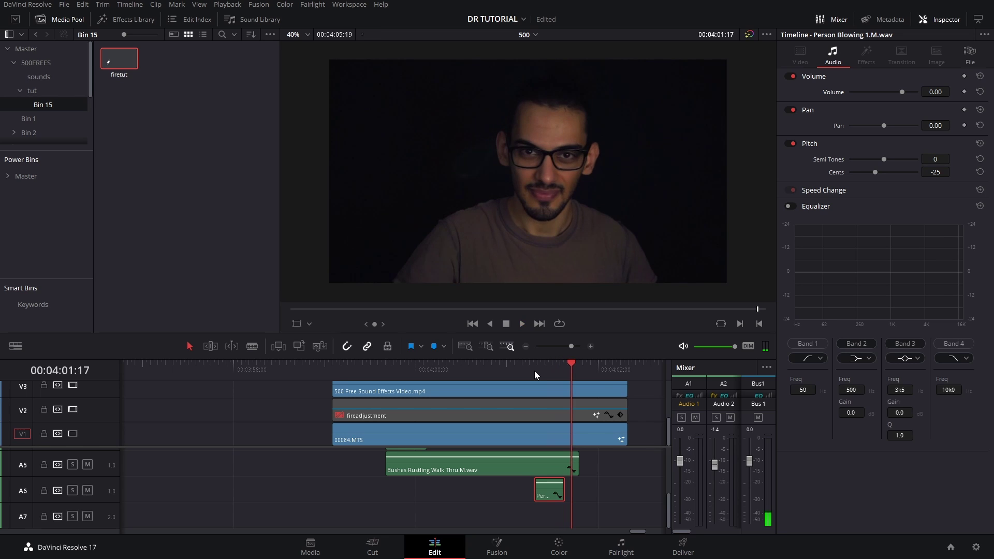
pyautogui.click(521, 367)
pyautogui.press('space')
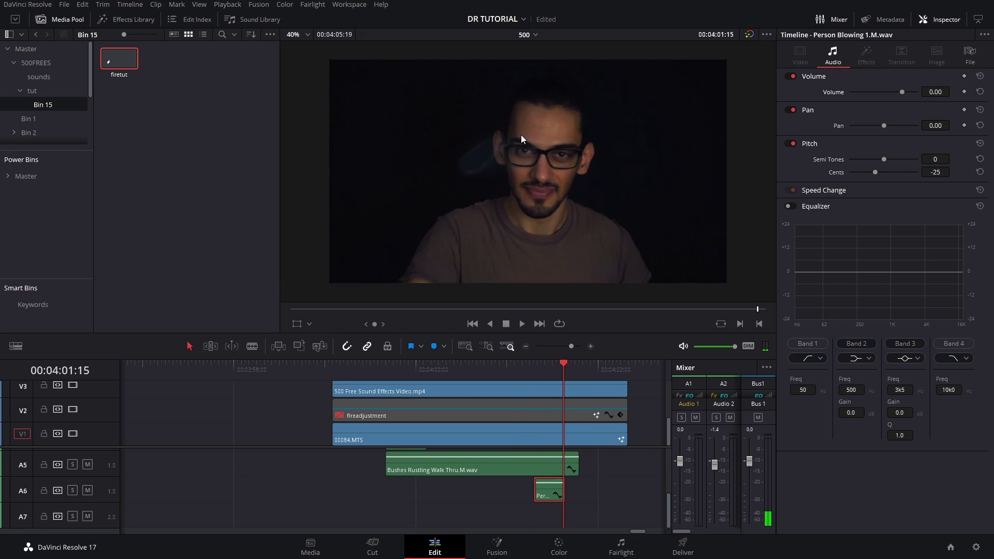
pyautogui.click(534, 368)
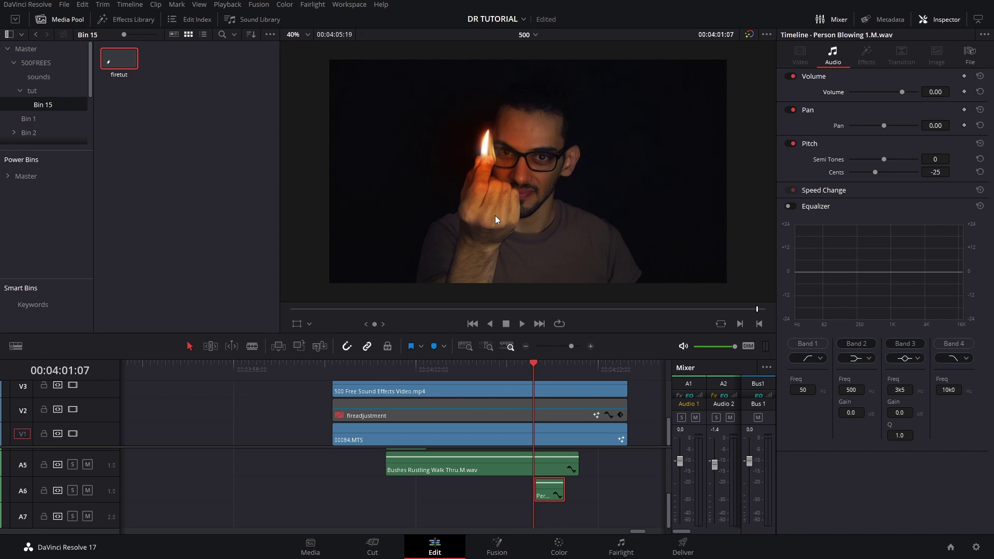
pyautogui.press('space')
pyautogui.press('space')
# Examine how the lighter, Zippo, bushes-rustling and blowing clips are layered across audio tracks A3 to A6
pyautogui.scroll(1, 561, 482)
pyautogui.scroll(1, 561, 483)
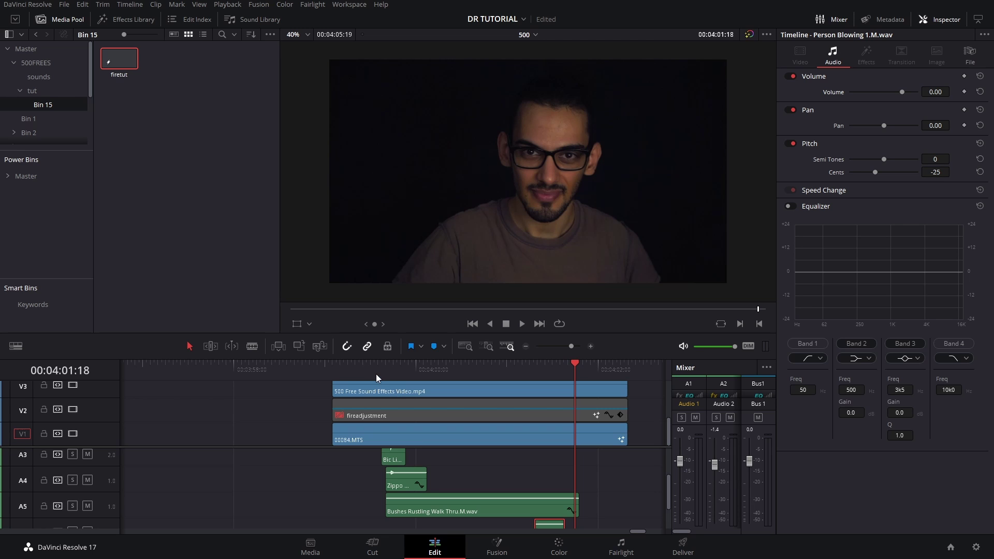
pyautogui.scroll(-1, 461, 467)
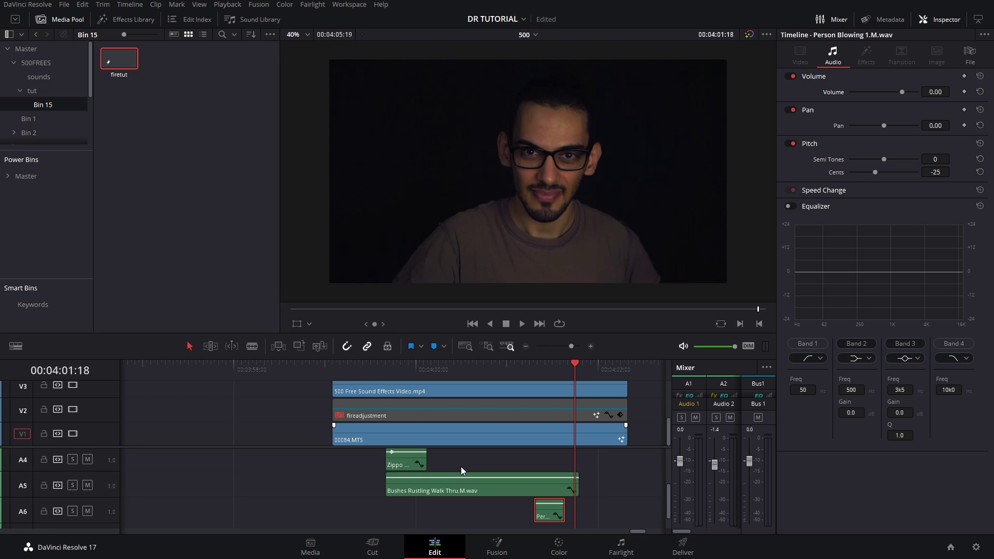
pyautogui.scroll(1, 460, 467)
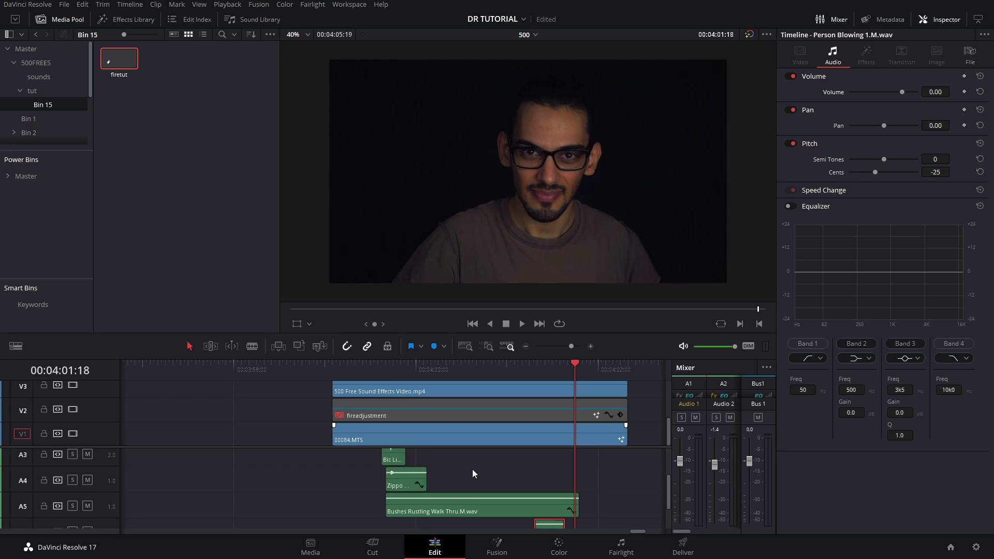
pyautogui.scroll(-1, 472, 470)
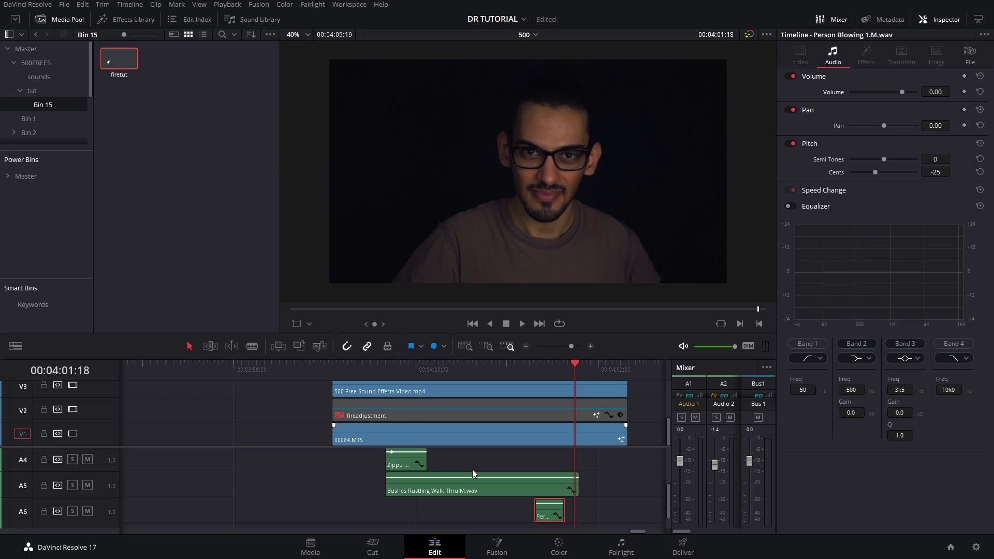
pyautogui.scroll(1, 472, 469)
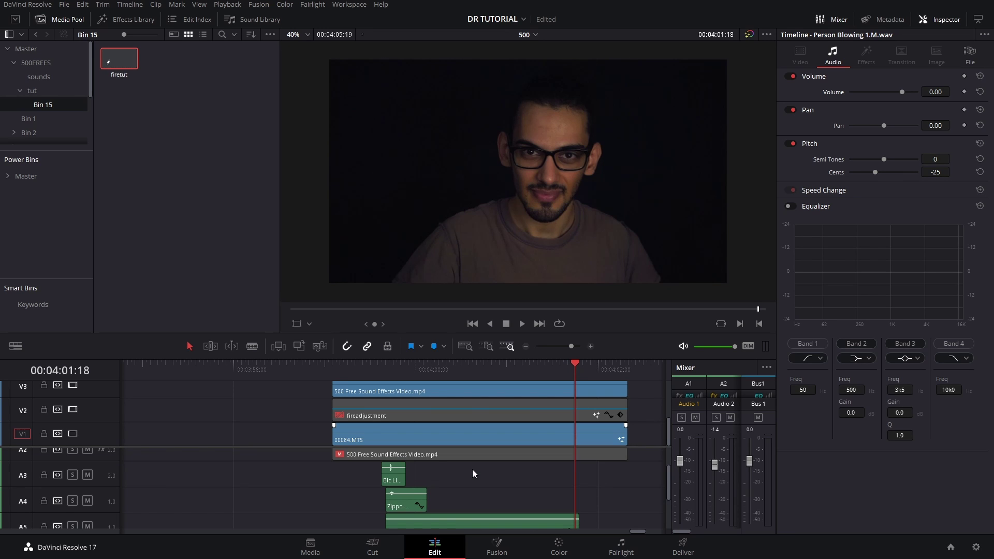
pyautogui.scroll(-1, 472, 469)
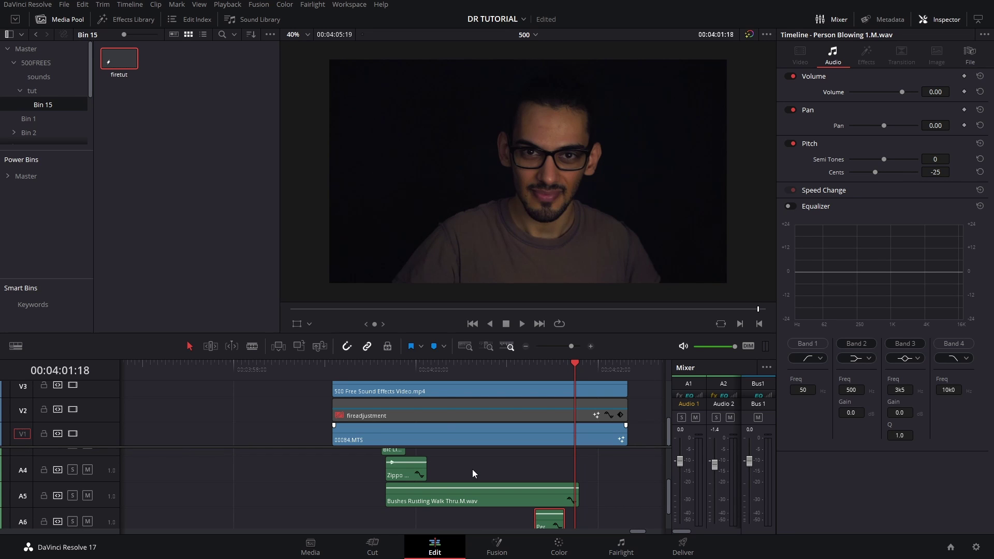
# Play the finger-fire shot with all its sound effects from about 00:03:59:15 to 00:04:01:17
pyautogui.click(380, 370)
pyautogui.click(498, 432)
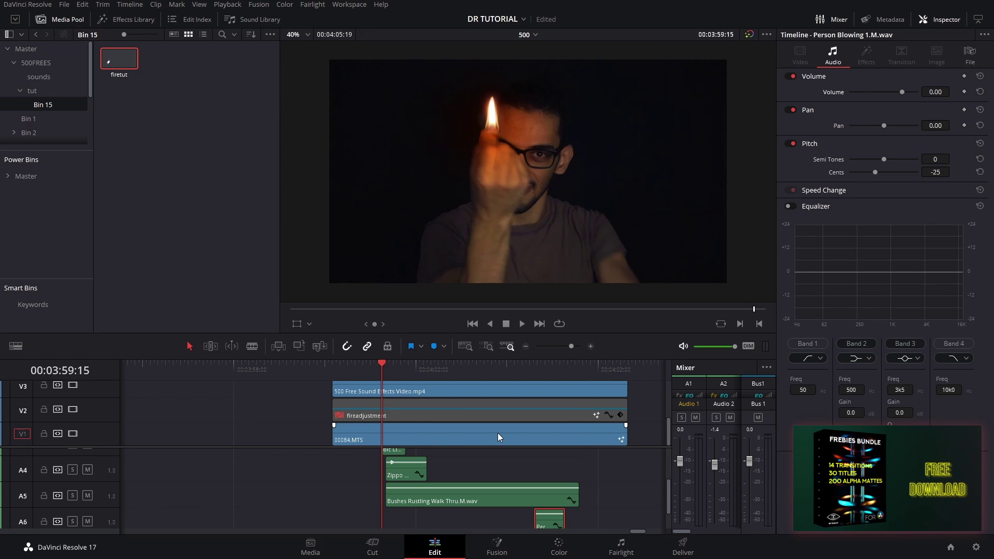
pyautogui.press('space')
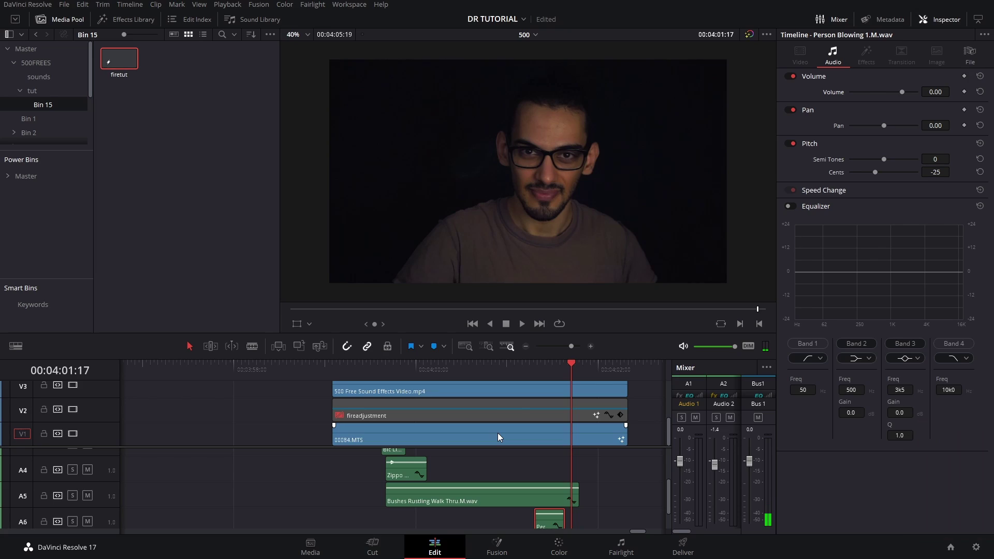